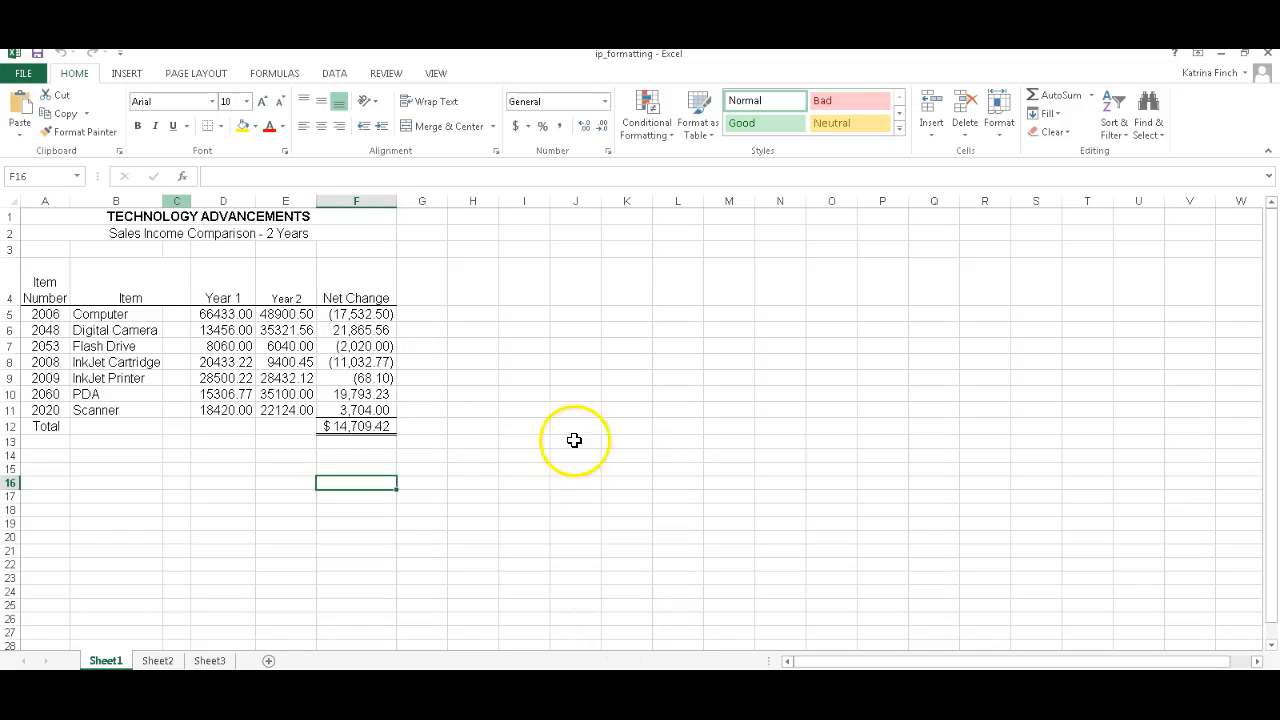
# Delete the empty column C between the Item and Year 1 columns.
pyautogui.click(177, 199)
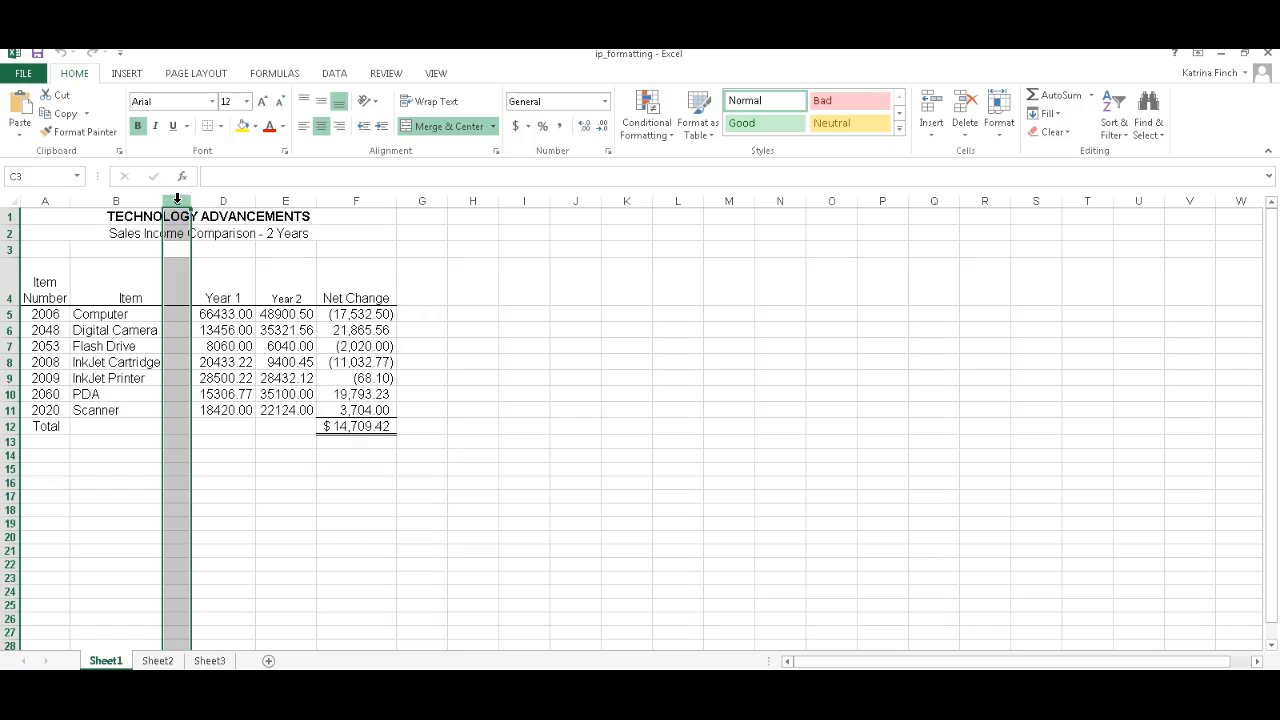
pyautogui.rightClick(177, 200)
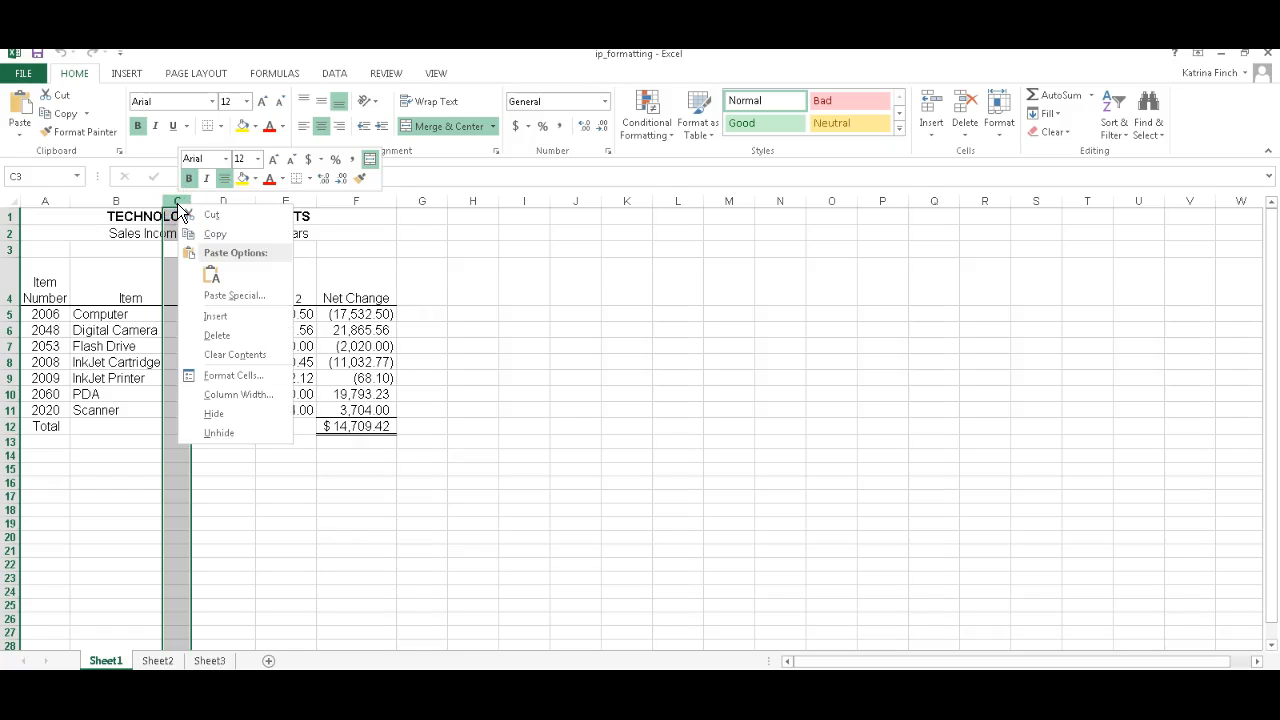
pyautogui.click(228, 335)
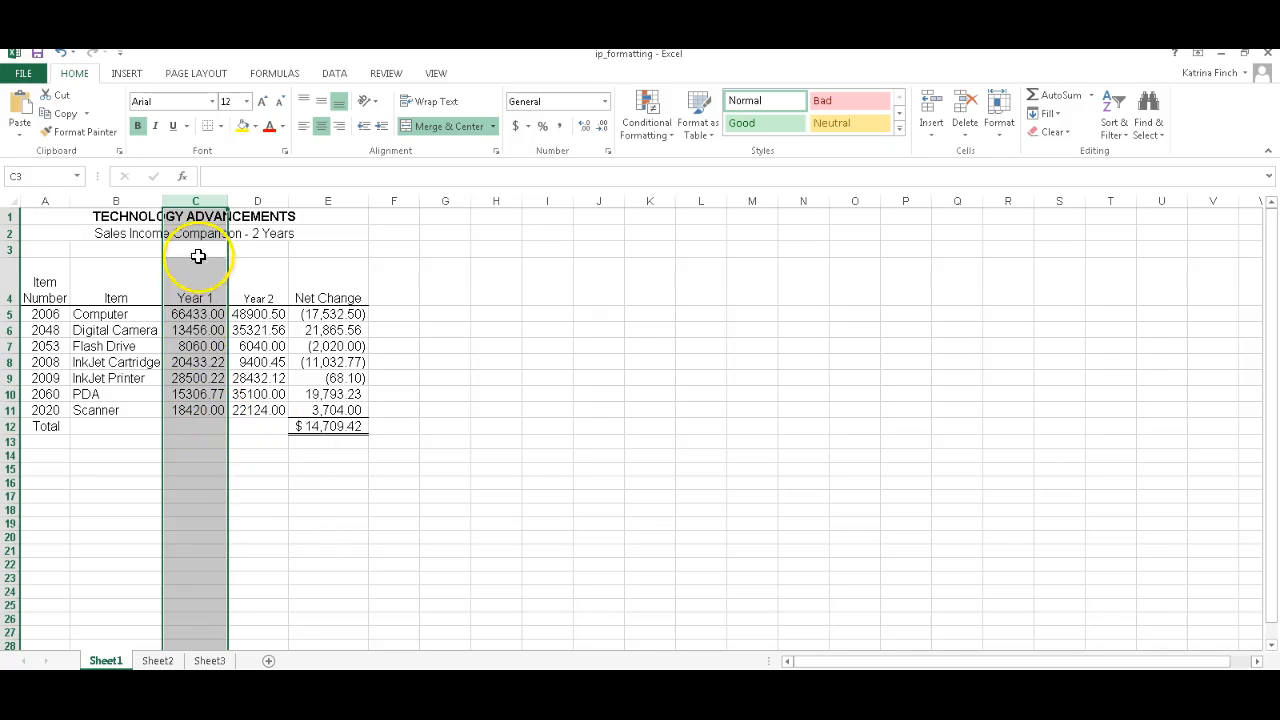
# Total the Year 1 sales in cell C12 with the formula =sum(c5:c11).
pyautogui.click(210, 430)
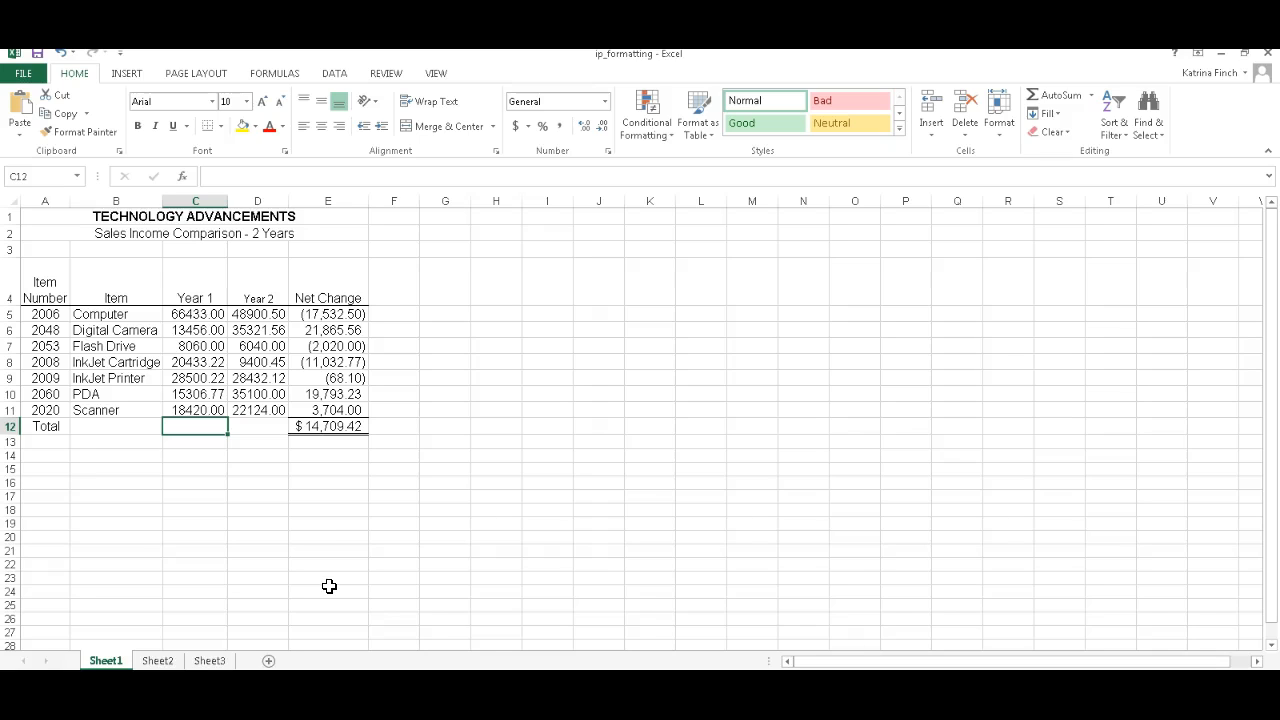
pyautogui.write('=')
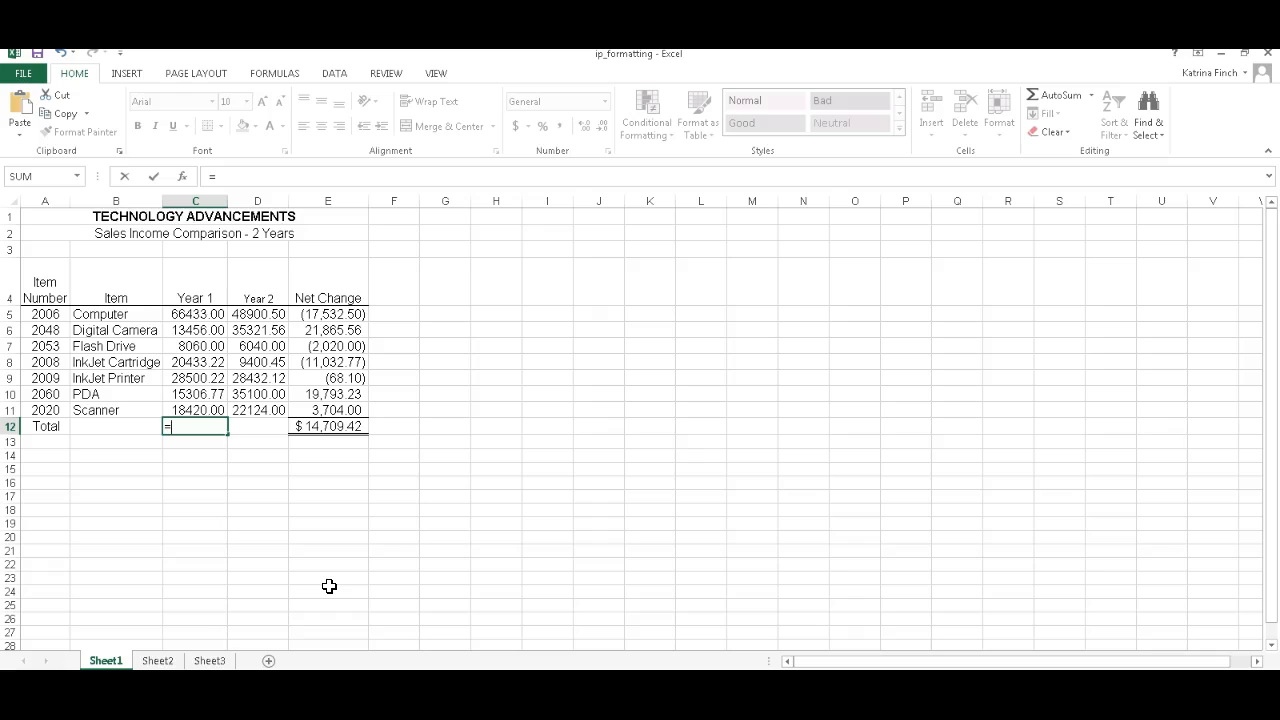
pyautogui.write('sum')
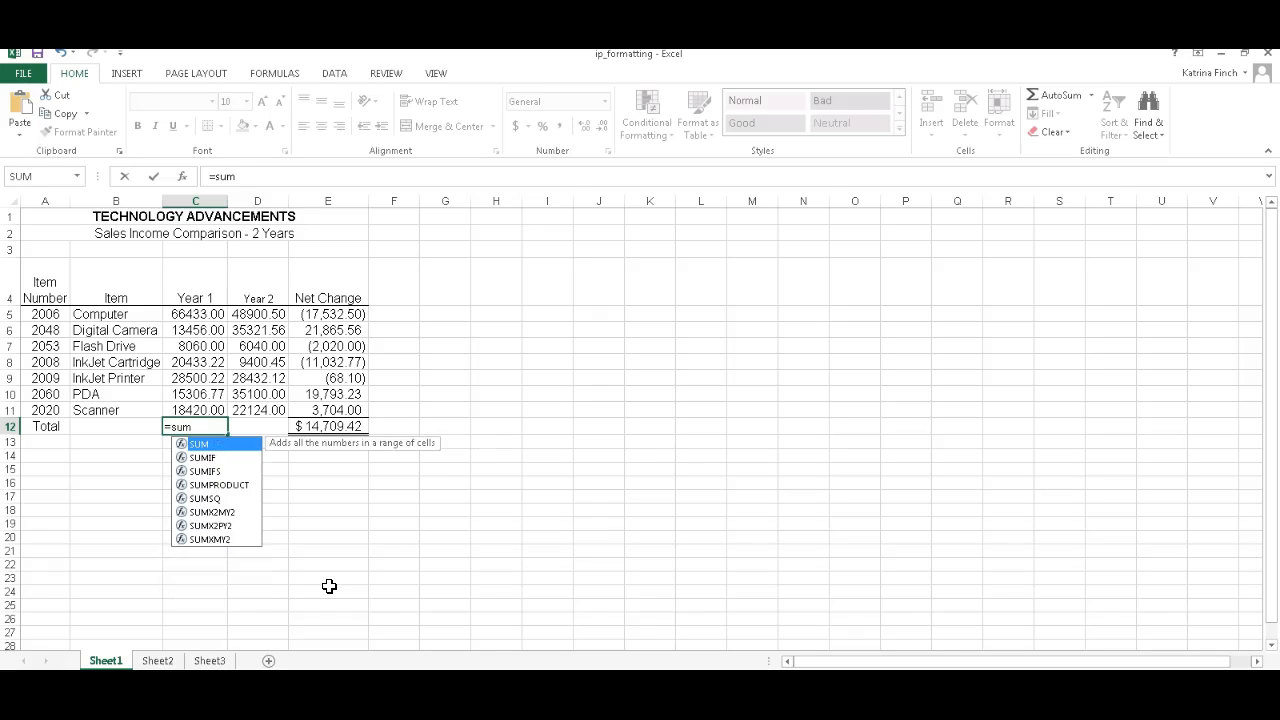
pyautogui.write('(')
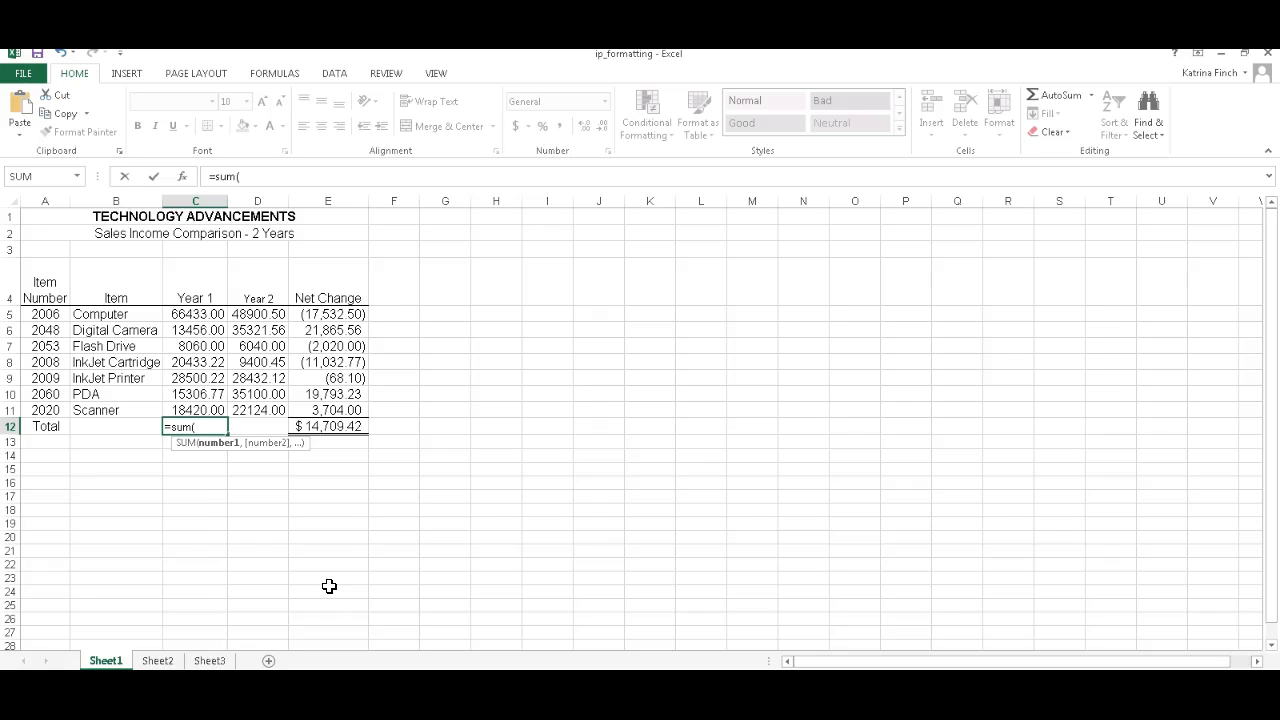
pyautogui.write('c5')
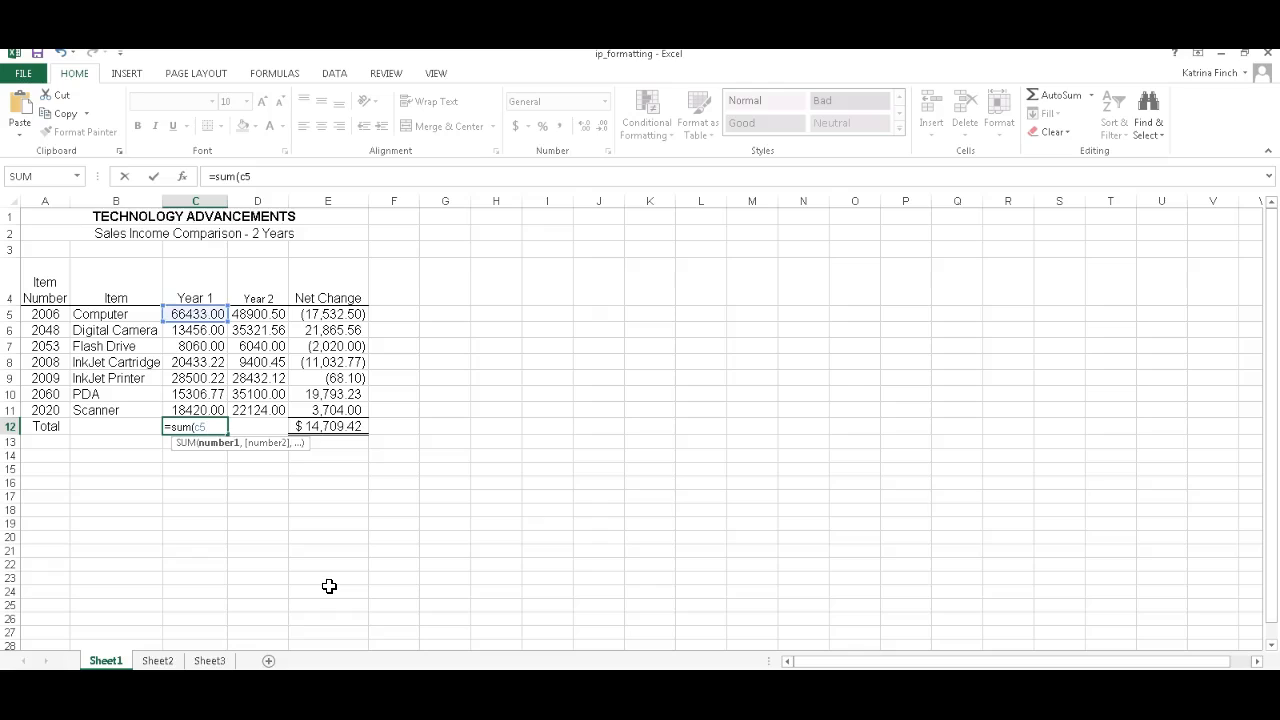
pyautogui.write(':c11)')
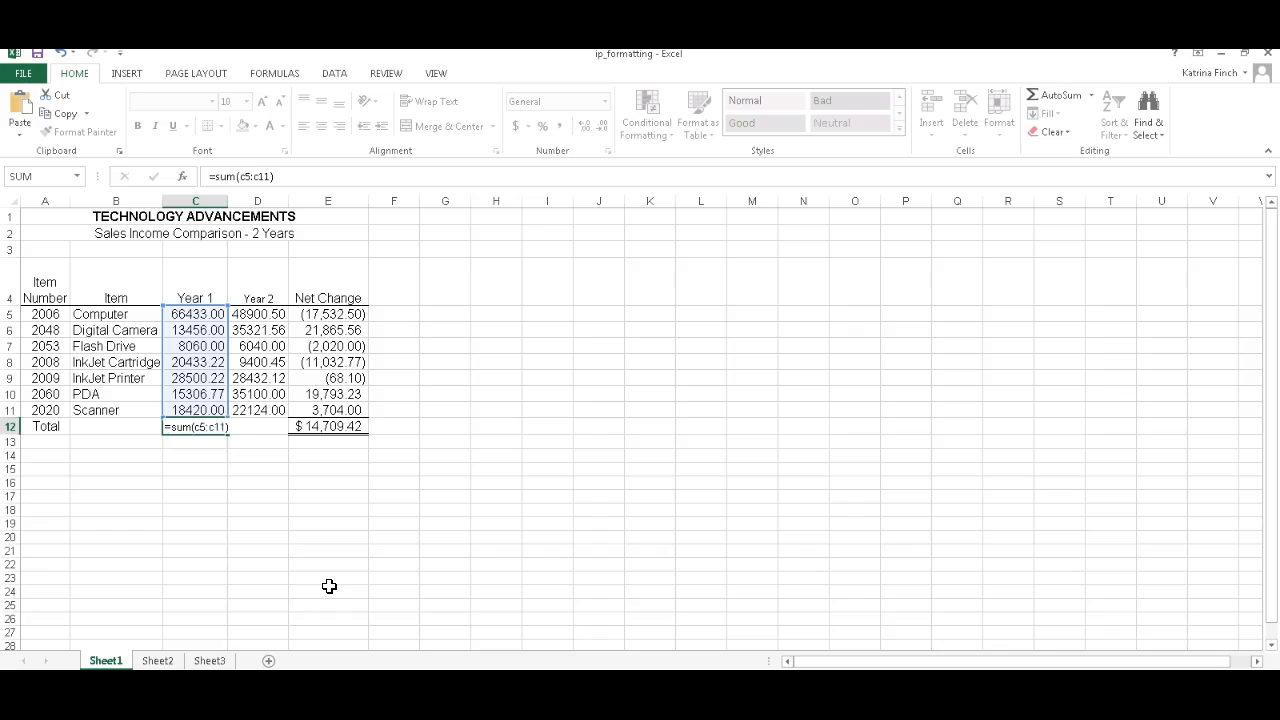
pyautogui.press('Return')
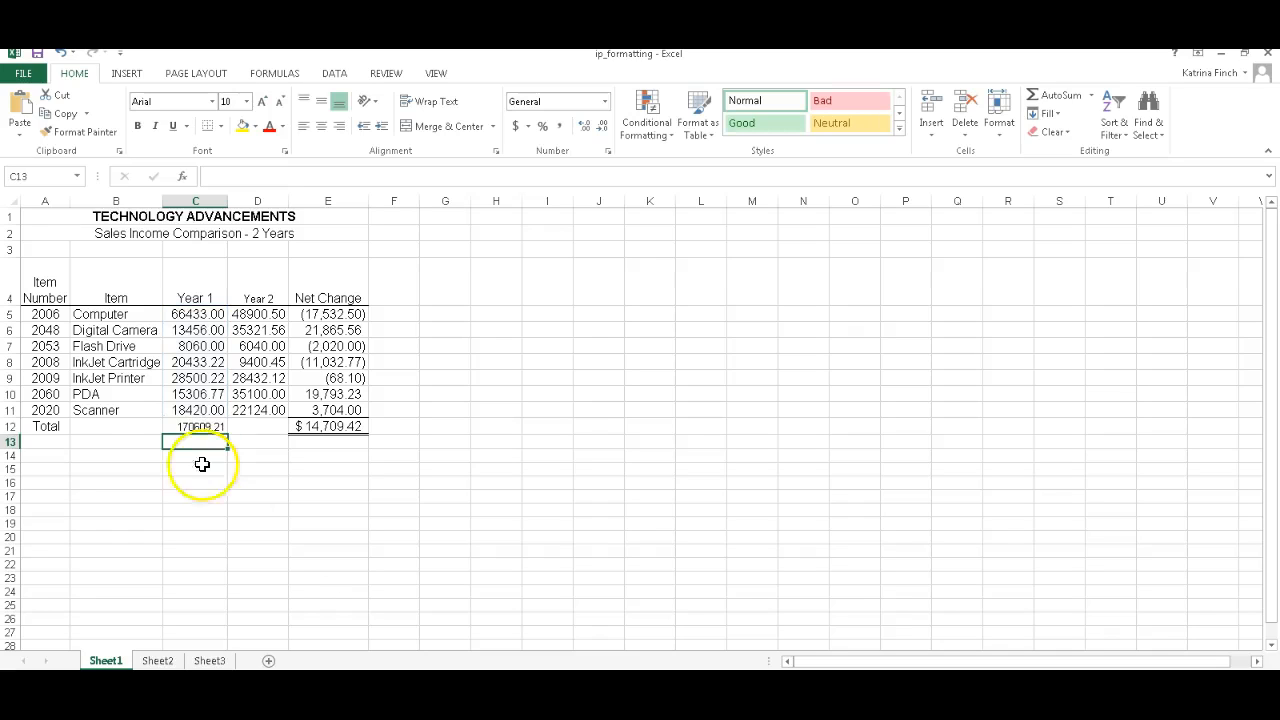
# Format the Year 1 total in C12 as Currency and fill its formula across to D12 for Year 2.
pyautogui.click(211, 428)
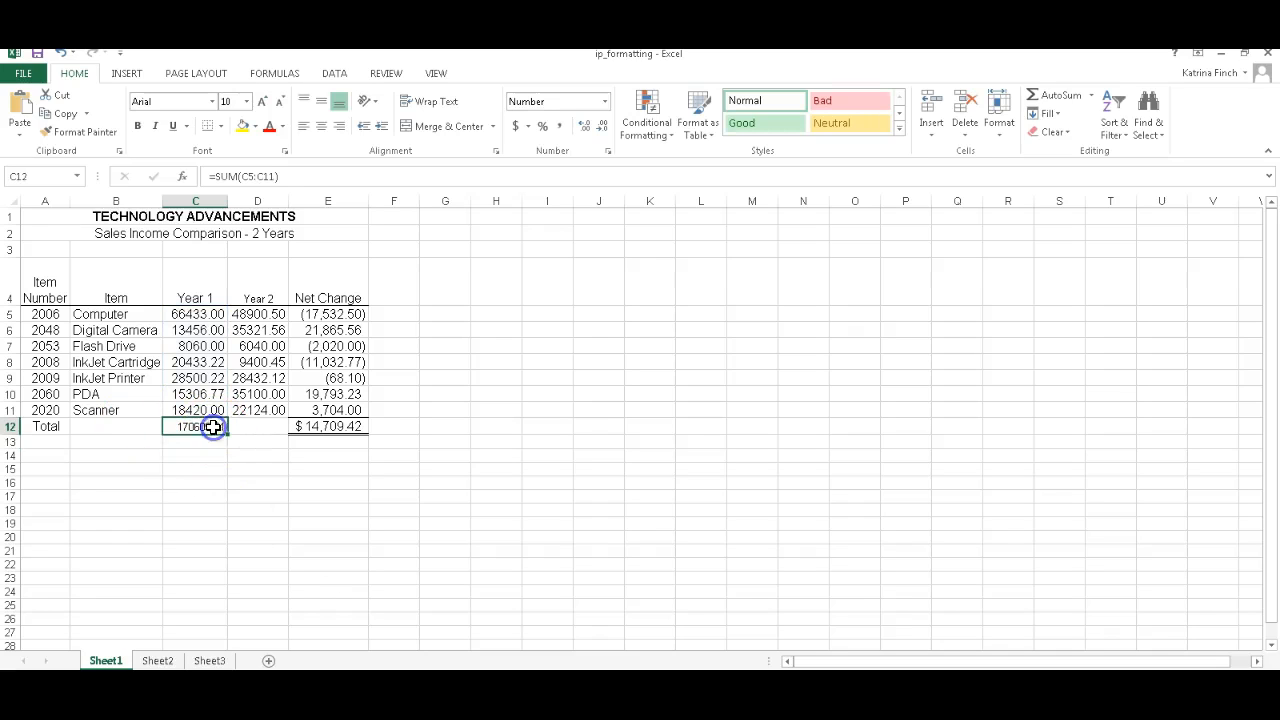
pyautogui.click(604, 101)
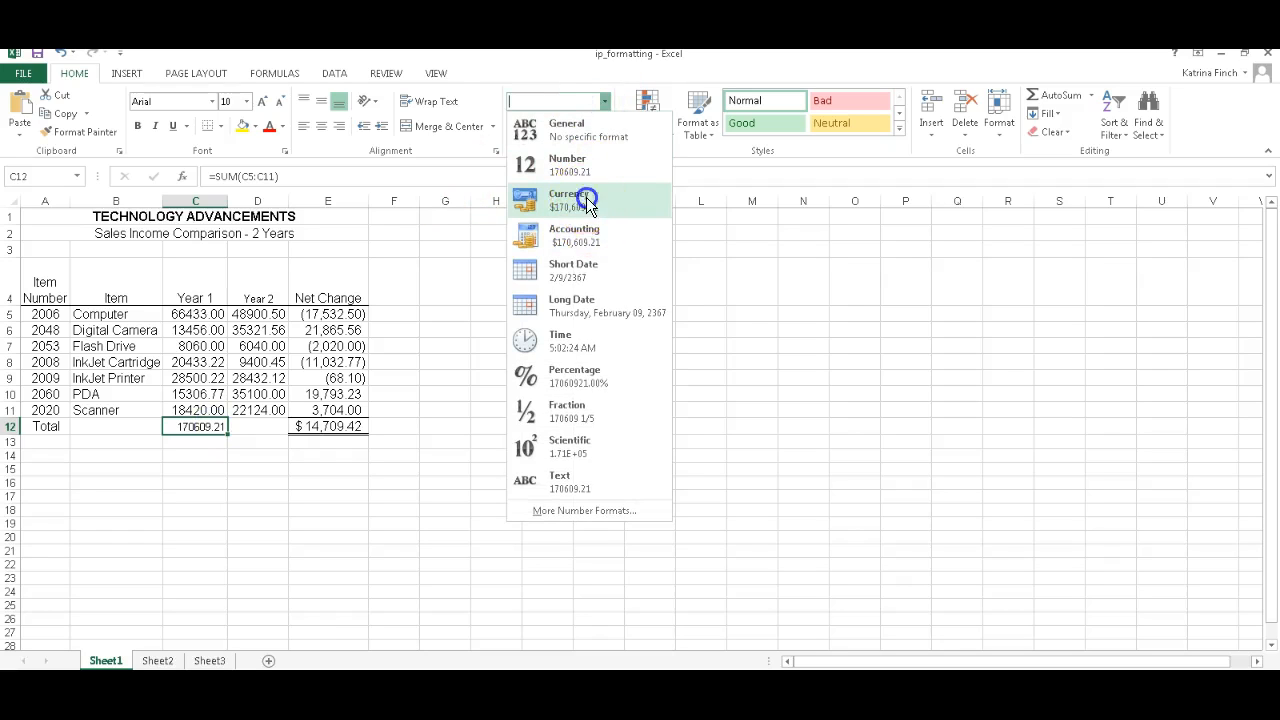
pyautogui.click(586, 201)
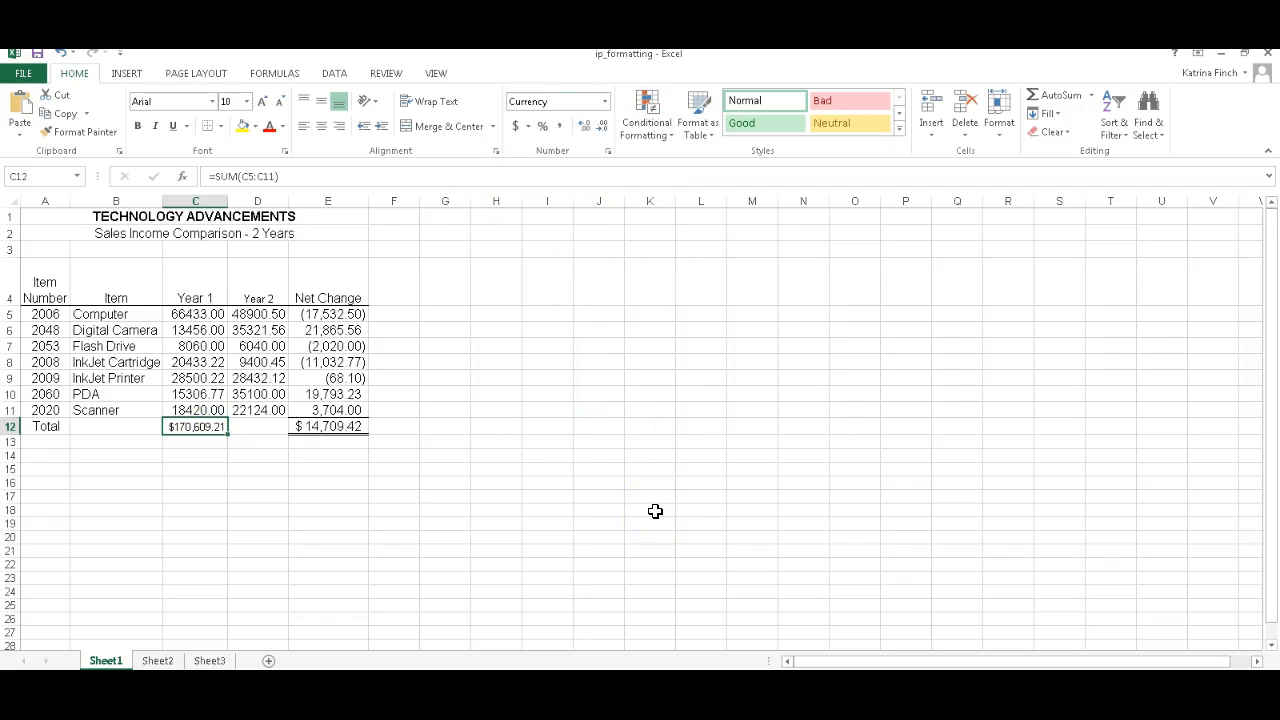
pyautogui.click(206, 429)
pyautogui.click(229, 434)
pyautogui.moveTo(229, 434); pyautogui.dragTo(286, 436)
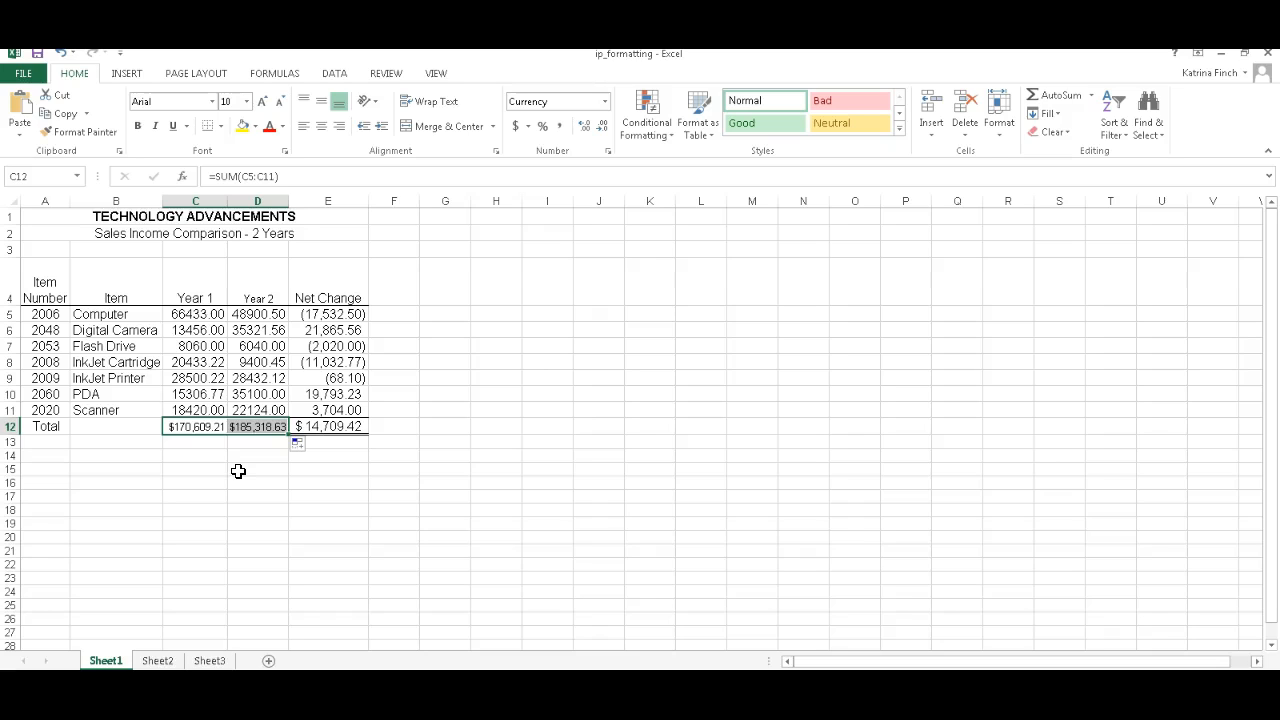
# Give the totals in C12:D12 a single-line top border and a double-line bottom border.
pyautogui.click(242, 427)
pyautogui.rightClick(242, 427)
pyautogui.click(314, 366)
pyautogui.click(278, 207)
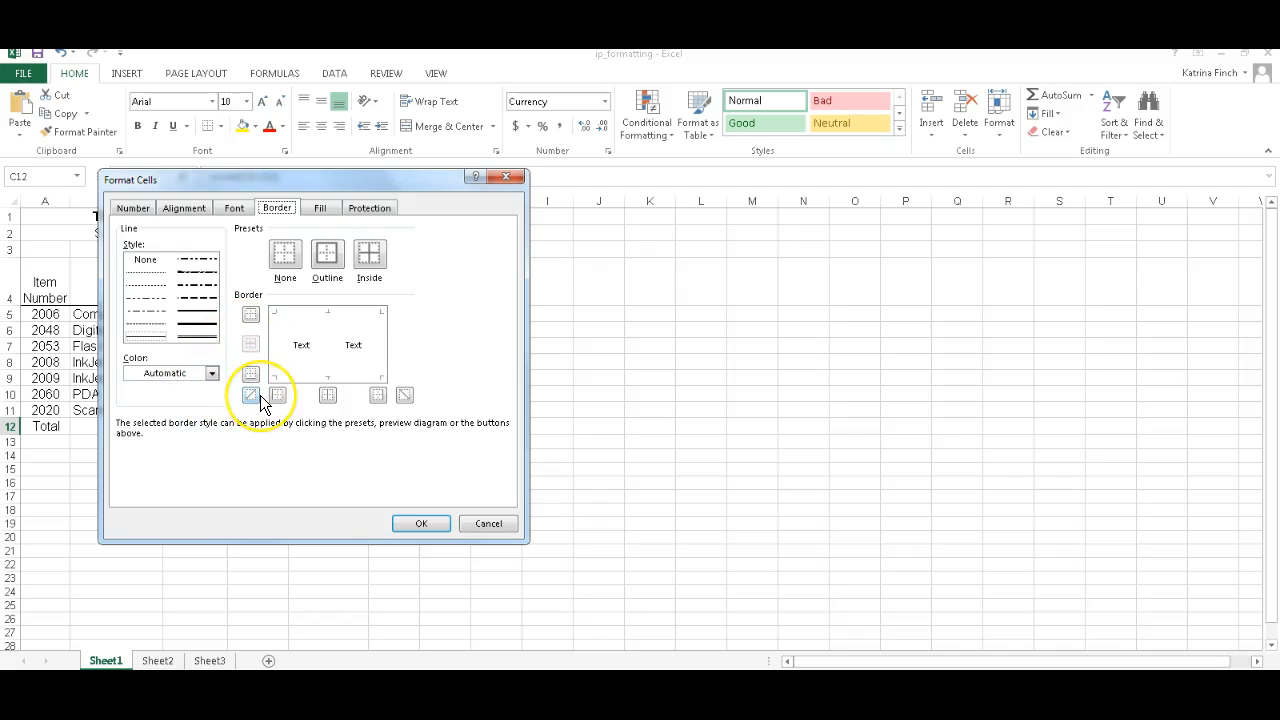
pyautogui.click(295, 313)
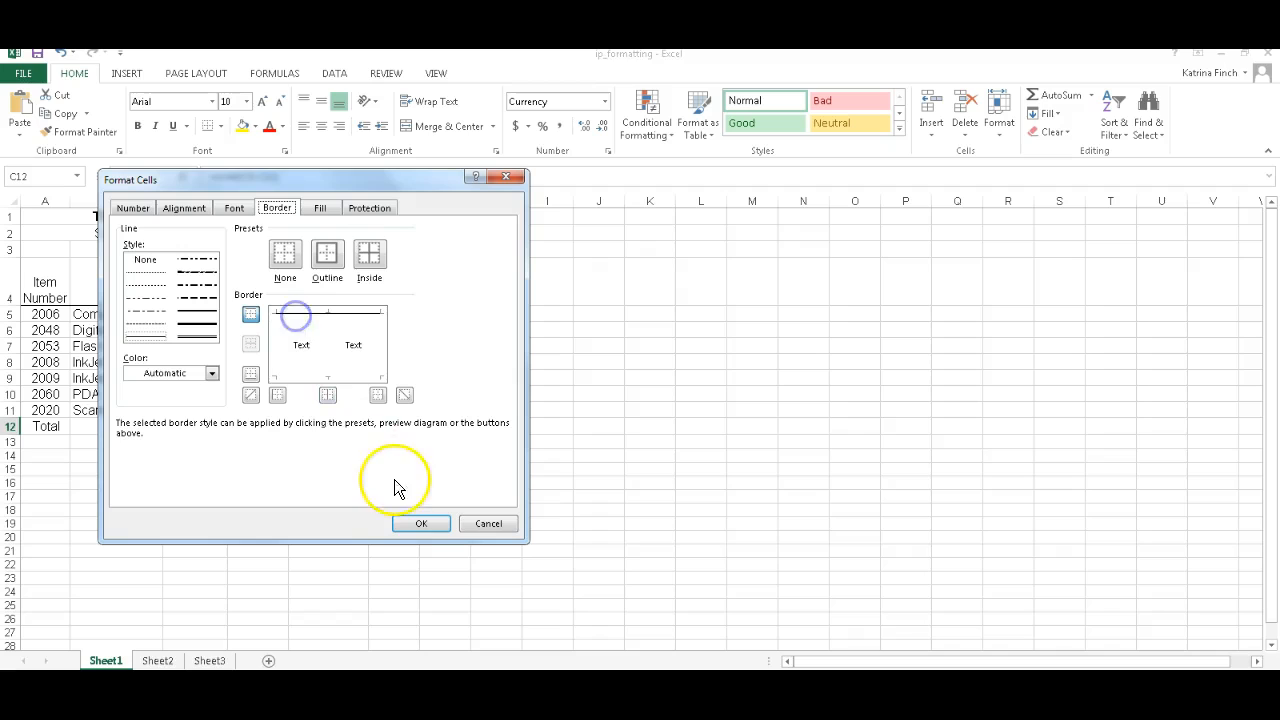
pyautogui.click(310, 372)
pyautogui.click(203, 336)
pyautogui.click(309, 374)
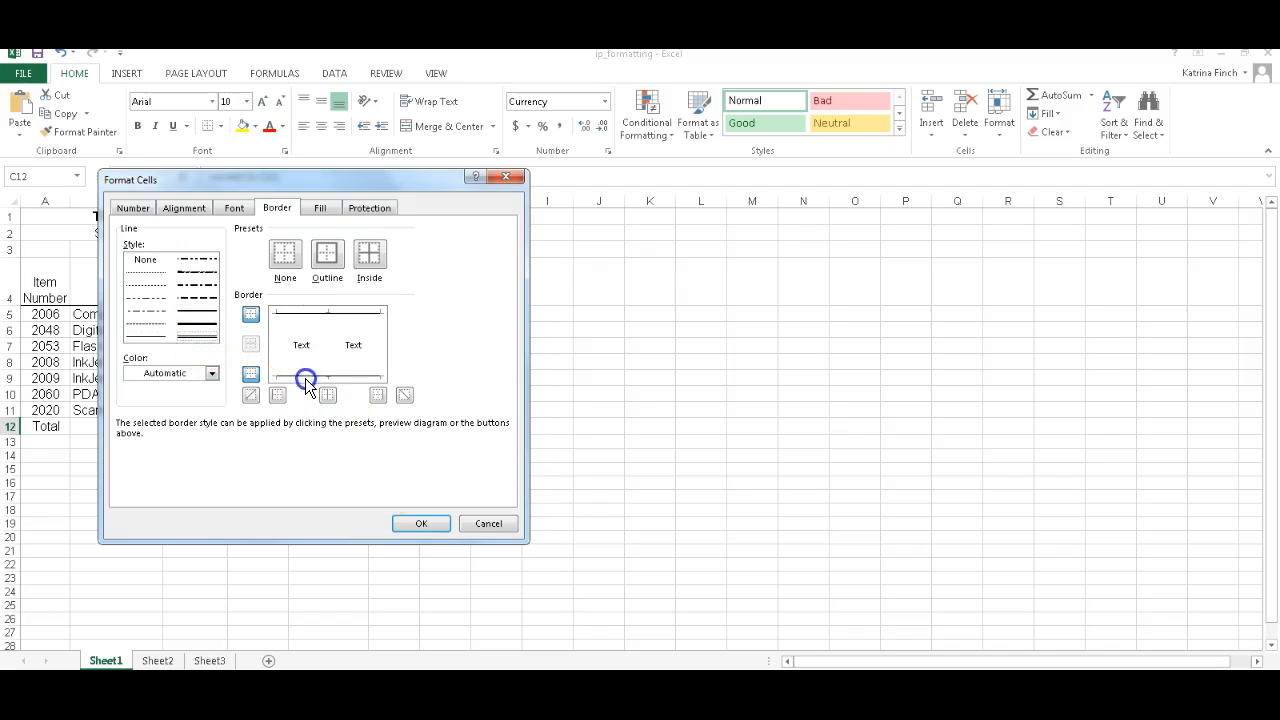
pyautogui.click(430, 525)
pyautogui.click(263, 468)
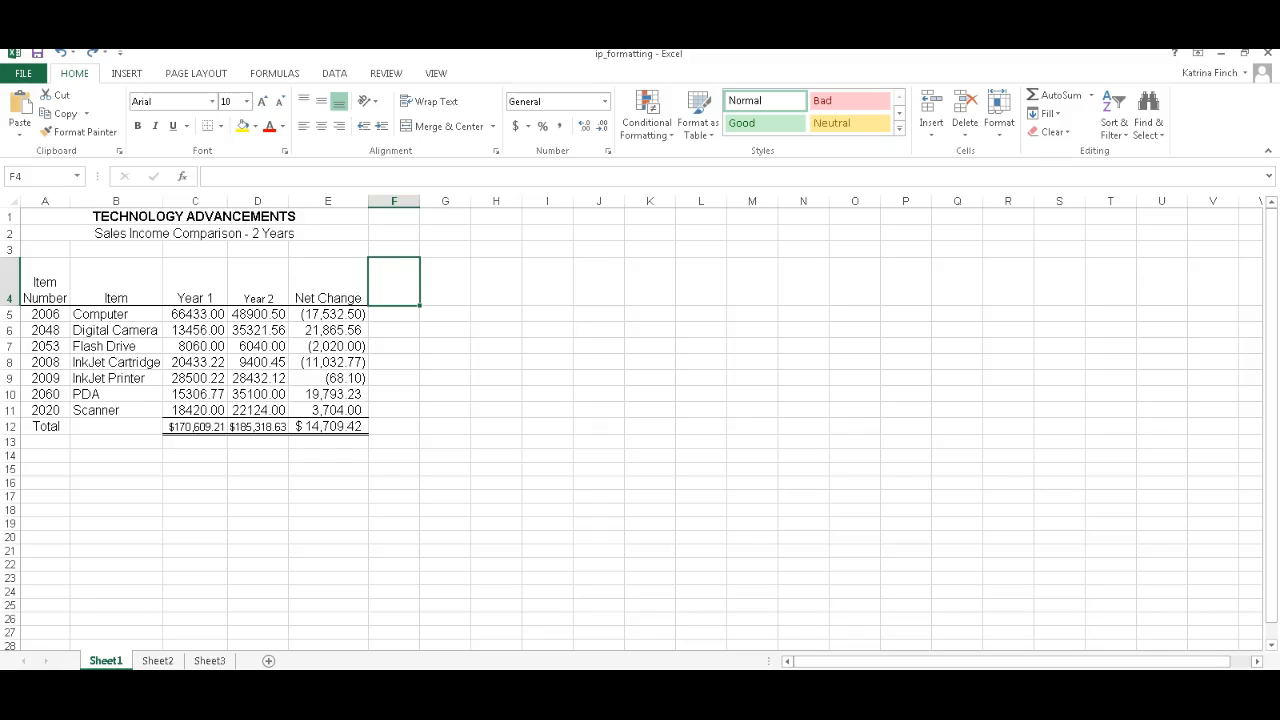
# Enter the heading "Percent of Total Sales" in cell F4 and wrap its text.
pyautogui.write('Per')
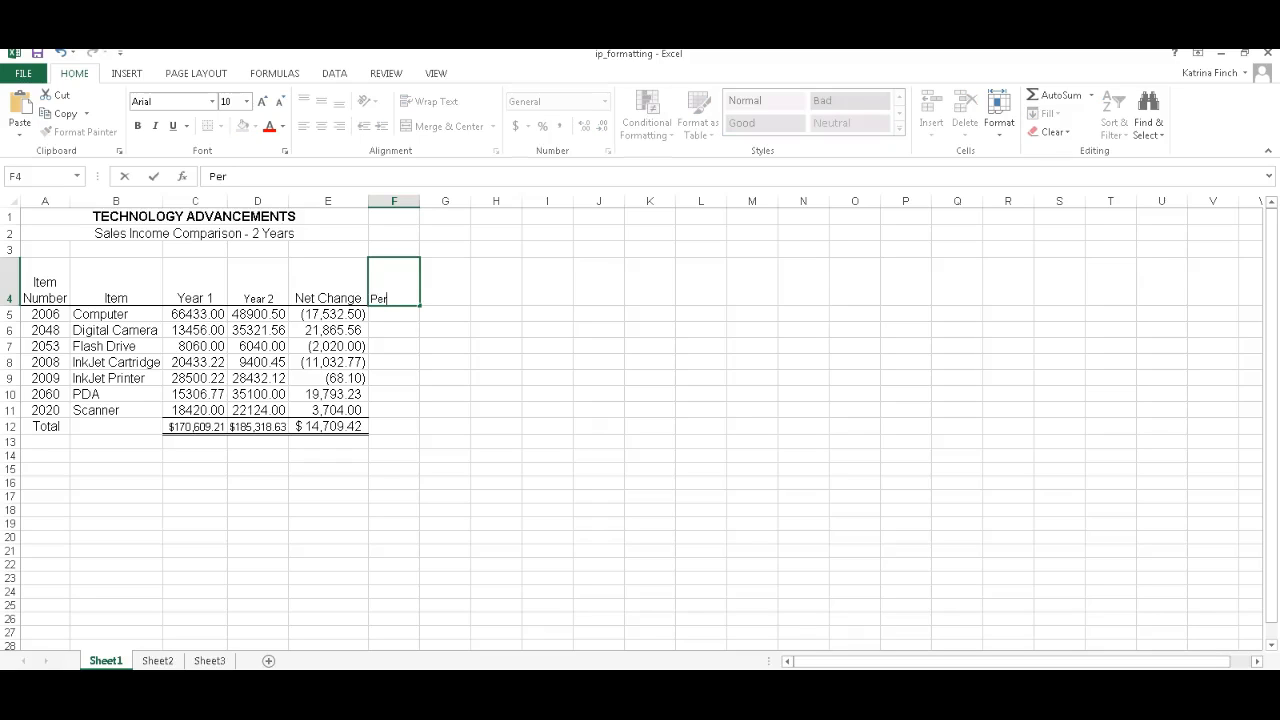
pyautogui.write('cent of Total Sales')
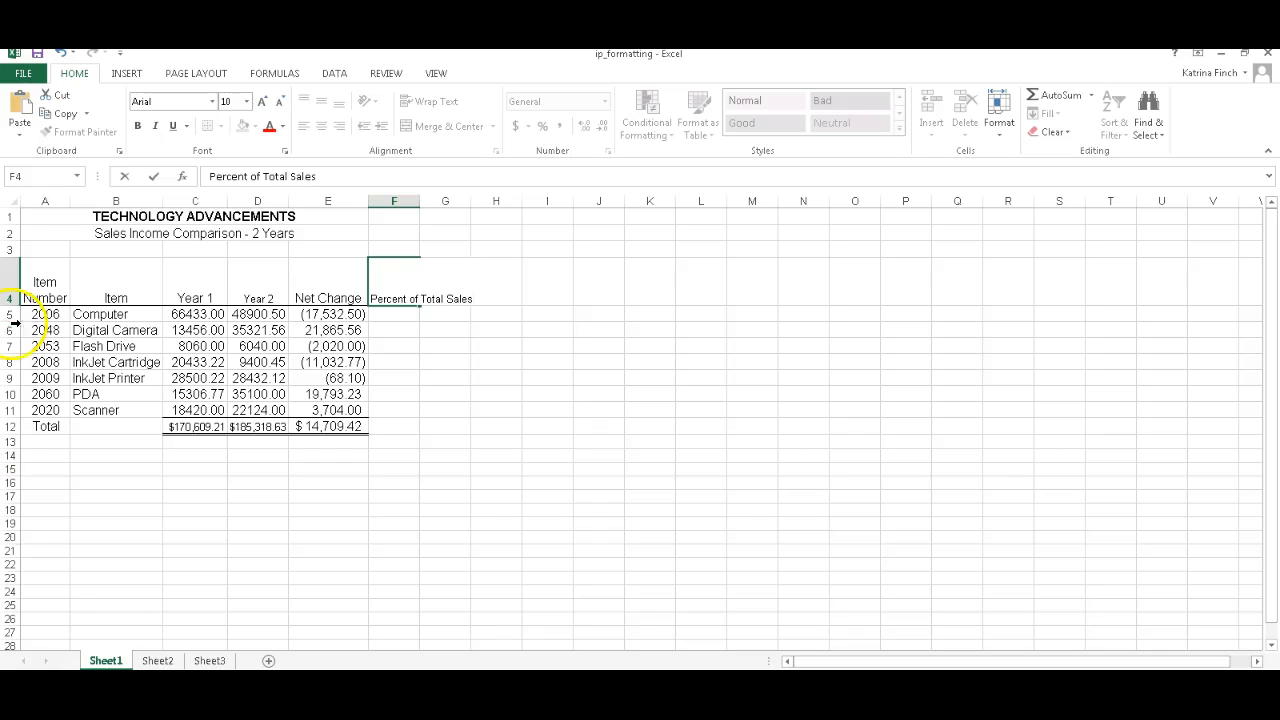
pyautogui.click(432, 346)
pyautogui.click(408, 284)
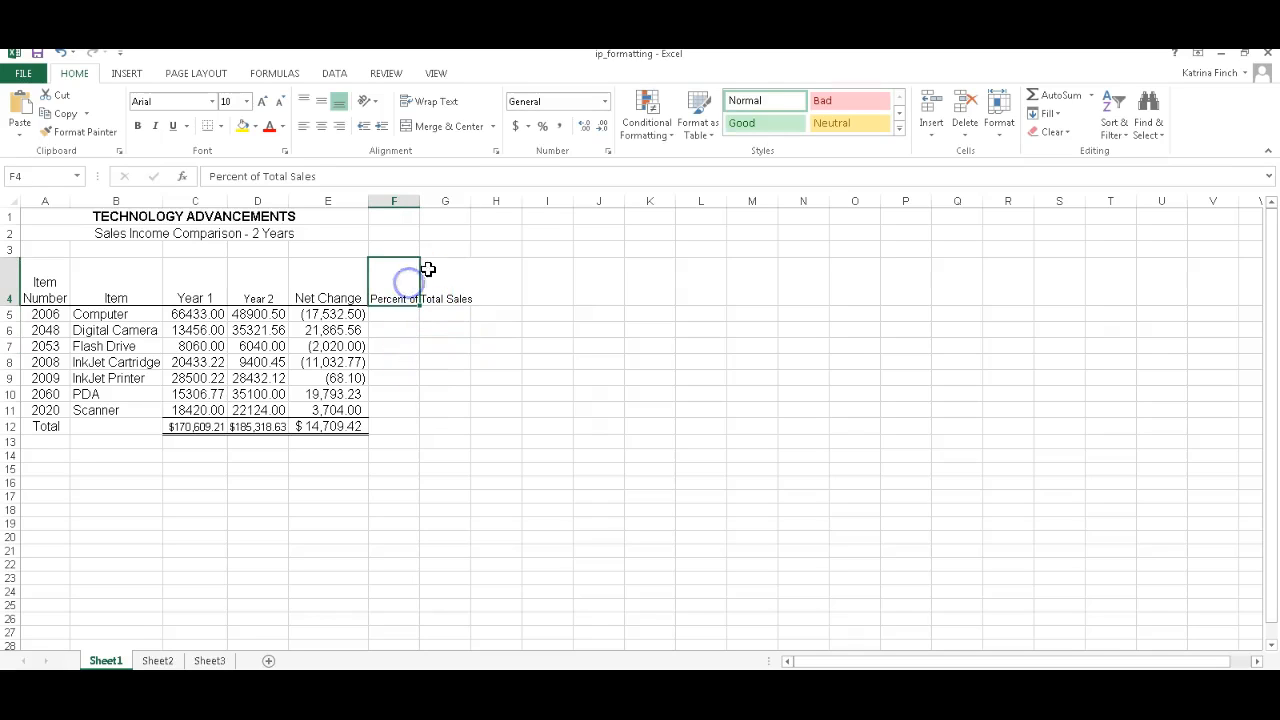
pyautogui.click(436, 101)
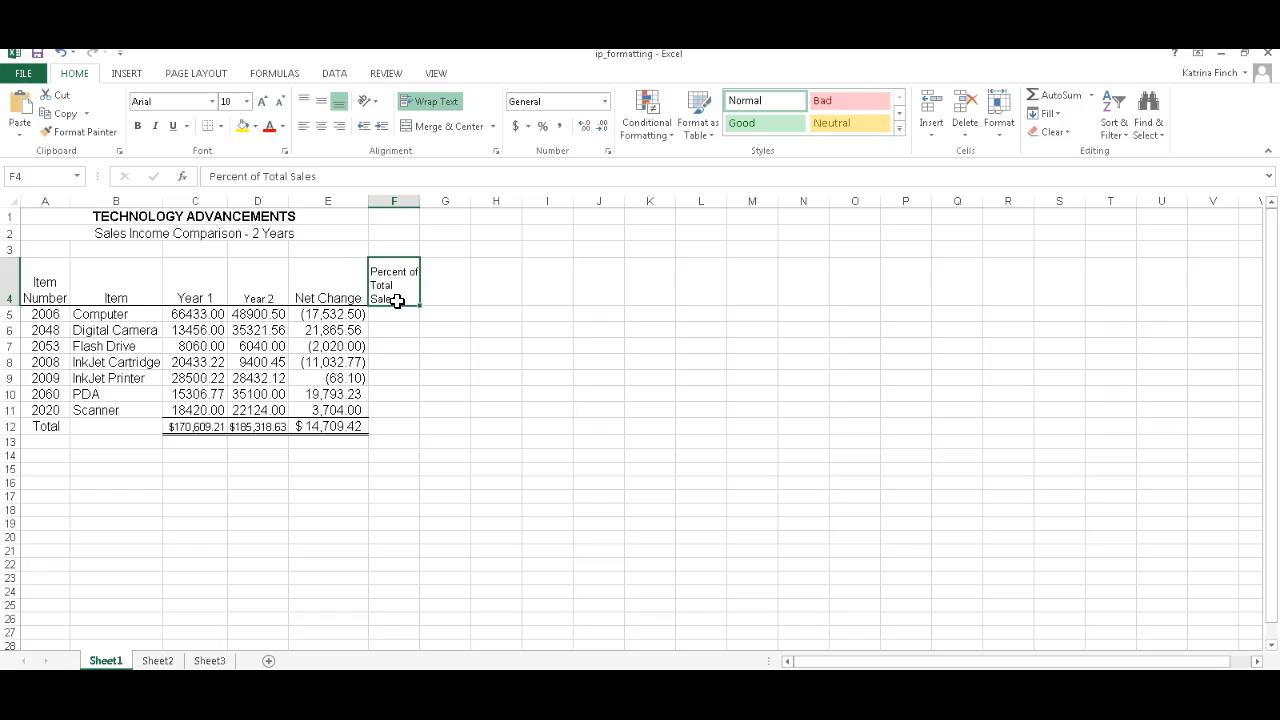
# Format all of column F as Percentage with 1 decimal place.
pyautogui.click(406, 200)
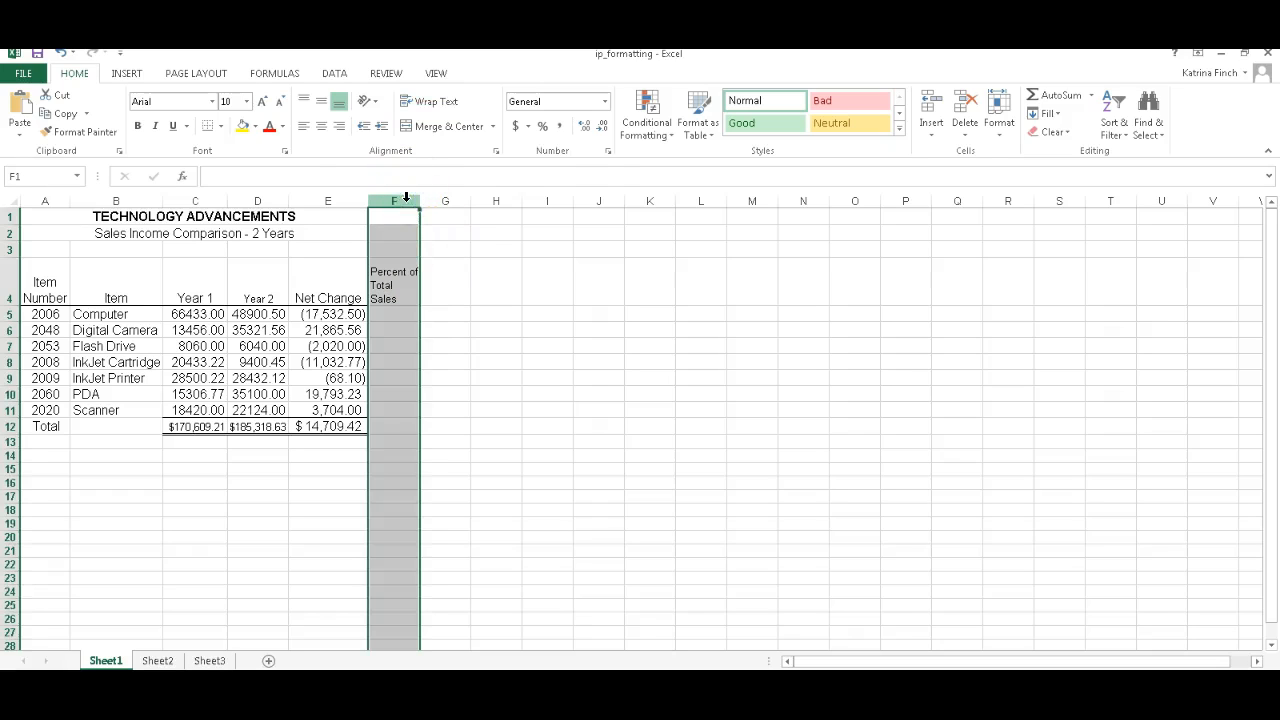
pyautogui.rightClick(406, 197)
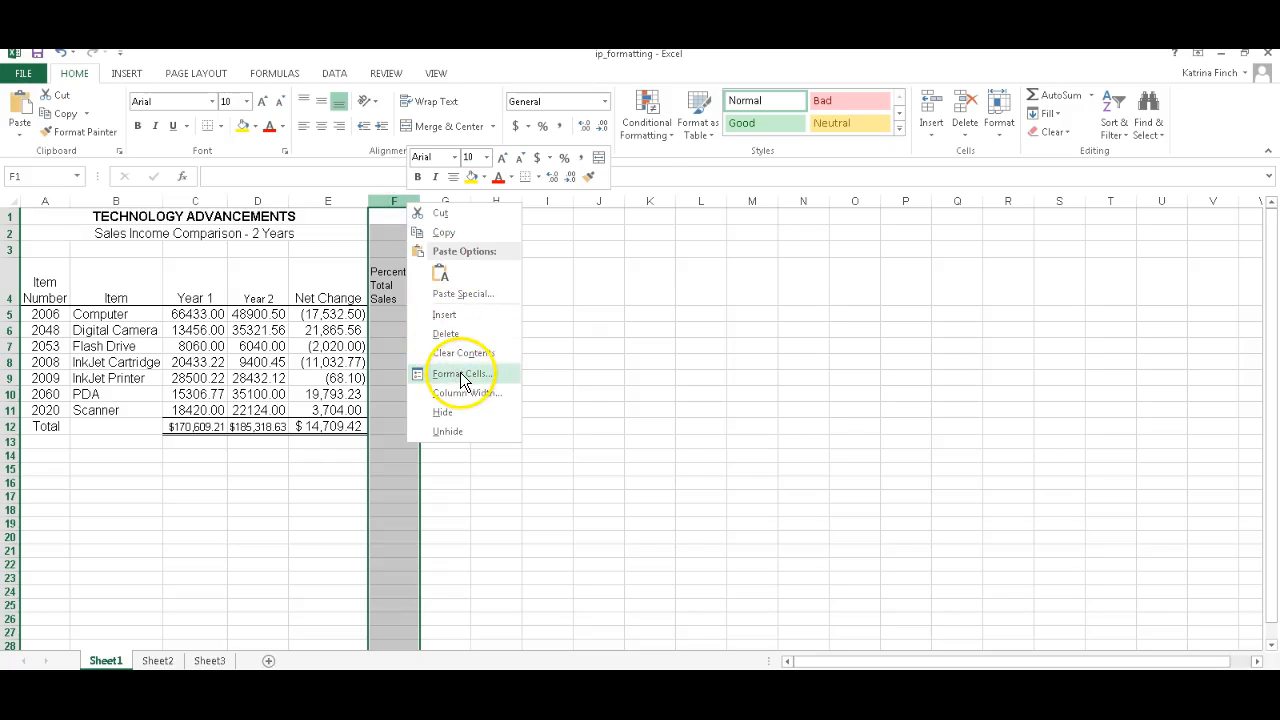
pyautogui.click(462, 374)
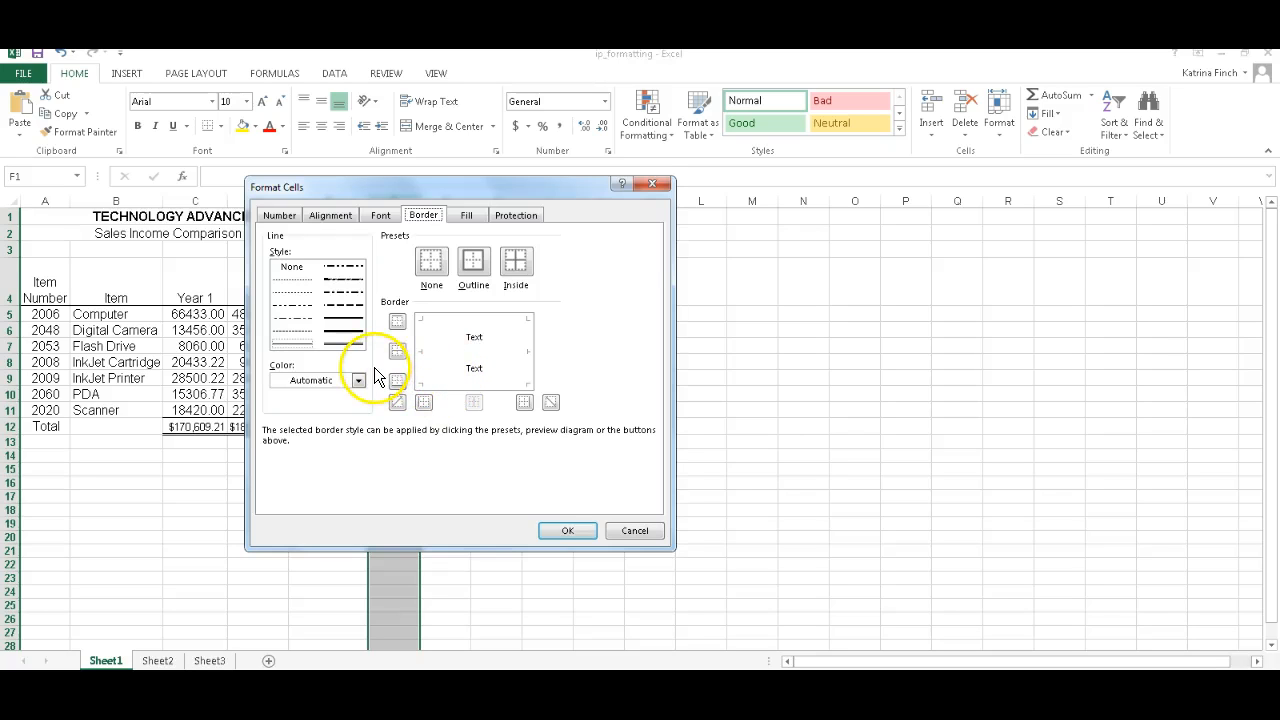
pyautogui.click(296, 217)
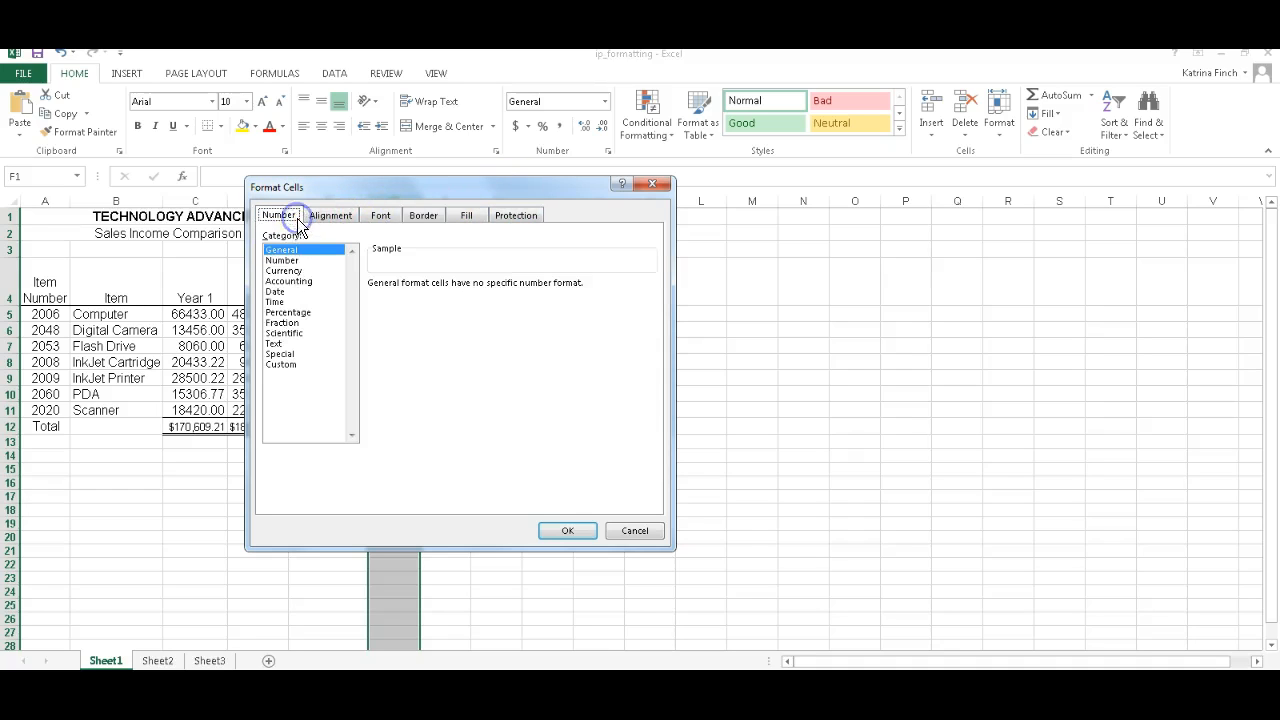
pyautogui.click(290, 312)
pyautogui.click(476, 282)
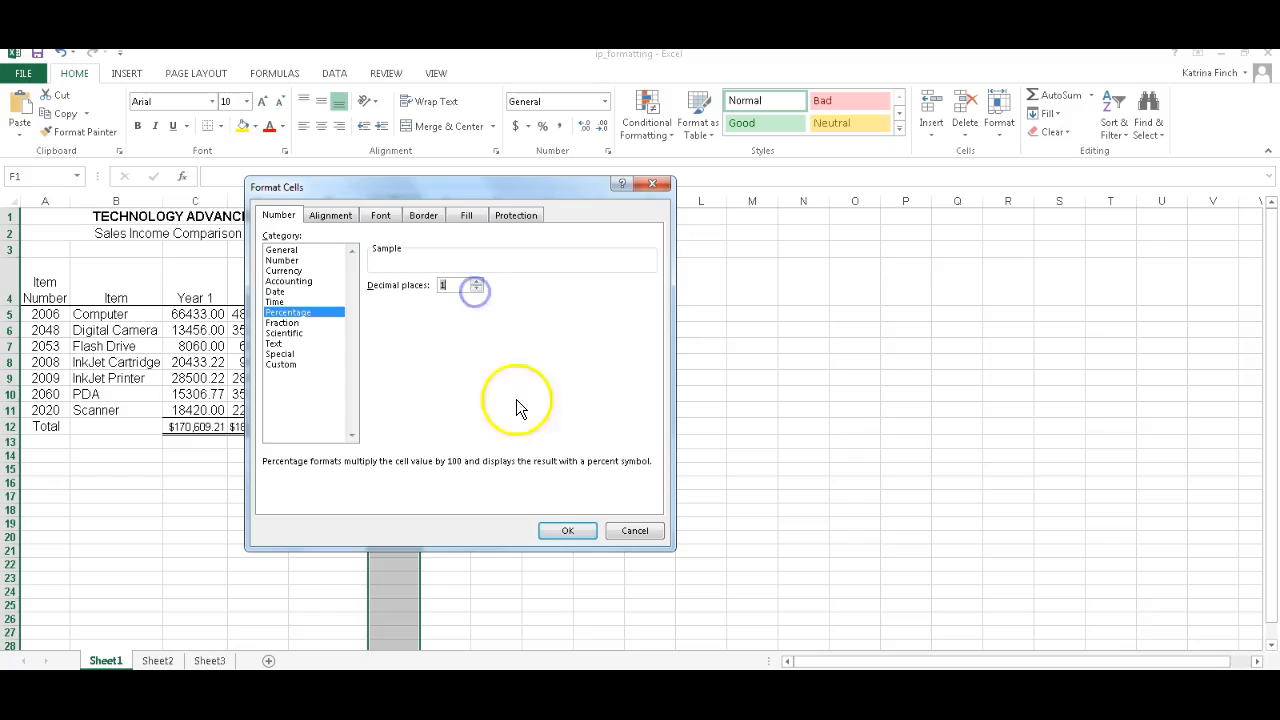
pyautogui.click(558, 531)
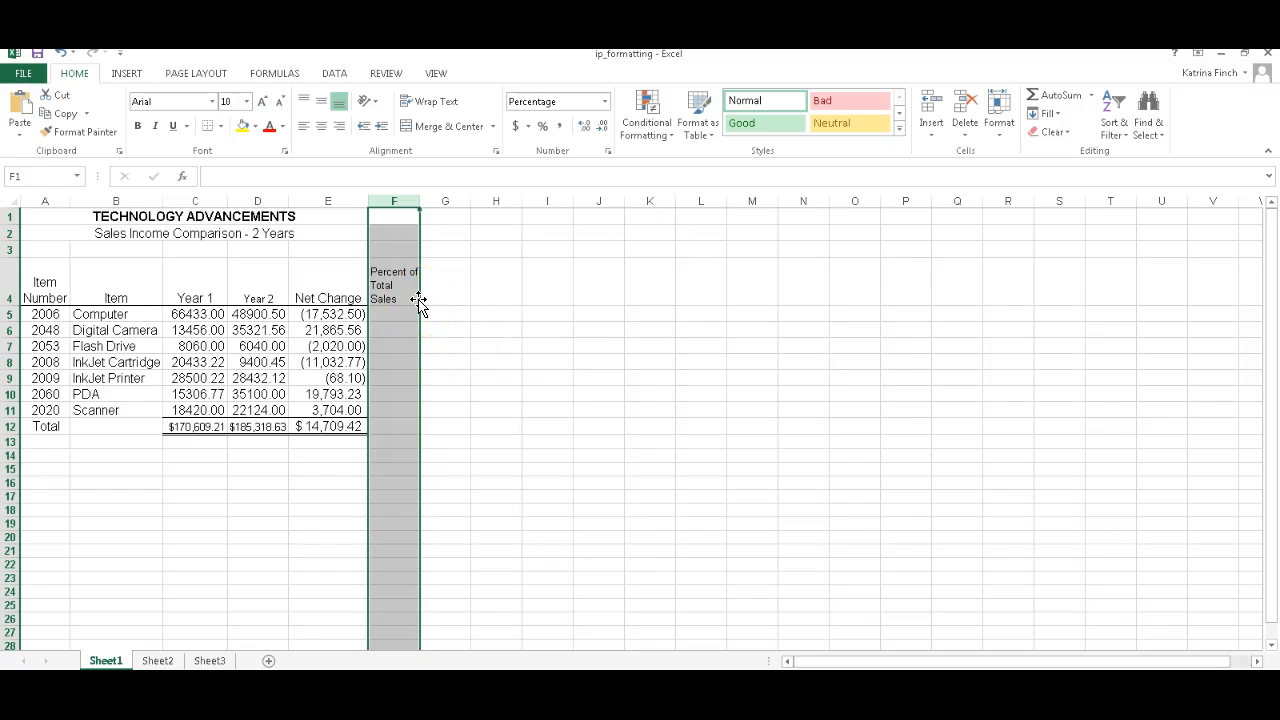
# Add a single-line bottom border to the Percent of Total Sales heading in F4.
pyautogui.click(391, 276)
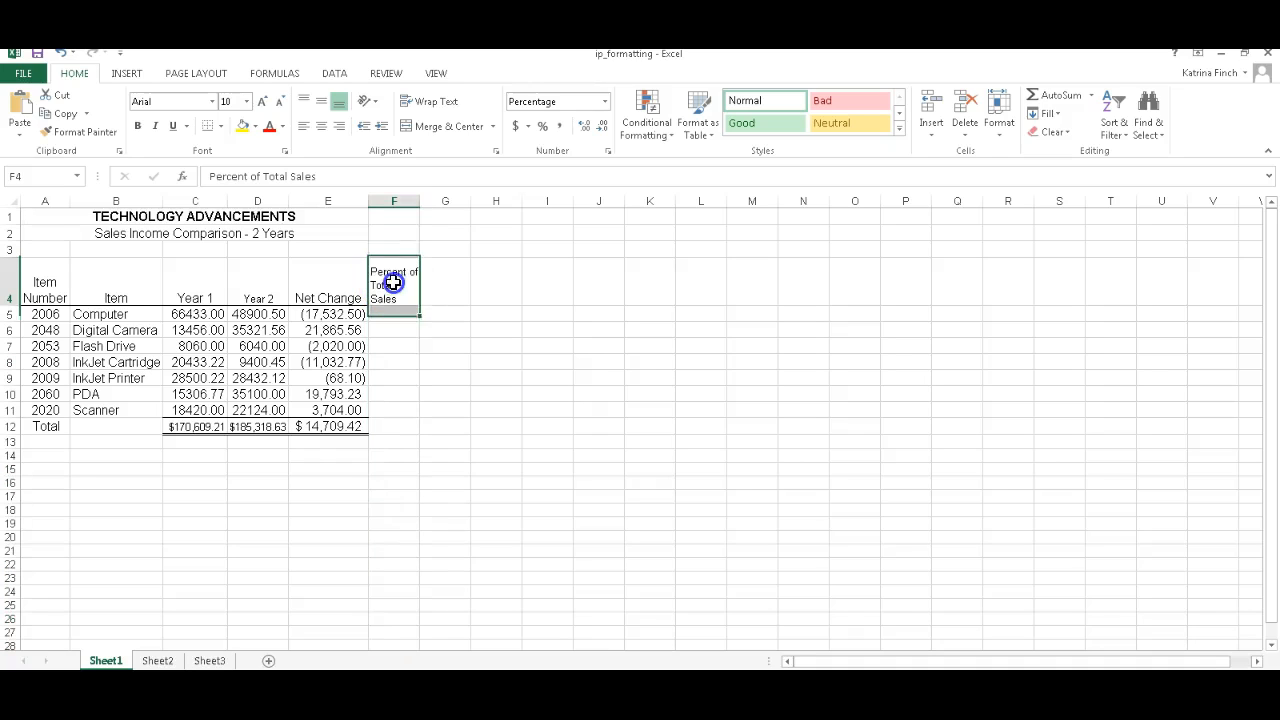
pyautogui.rightClick(411, 284)
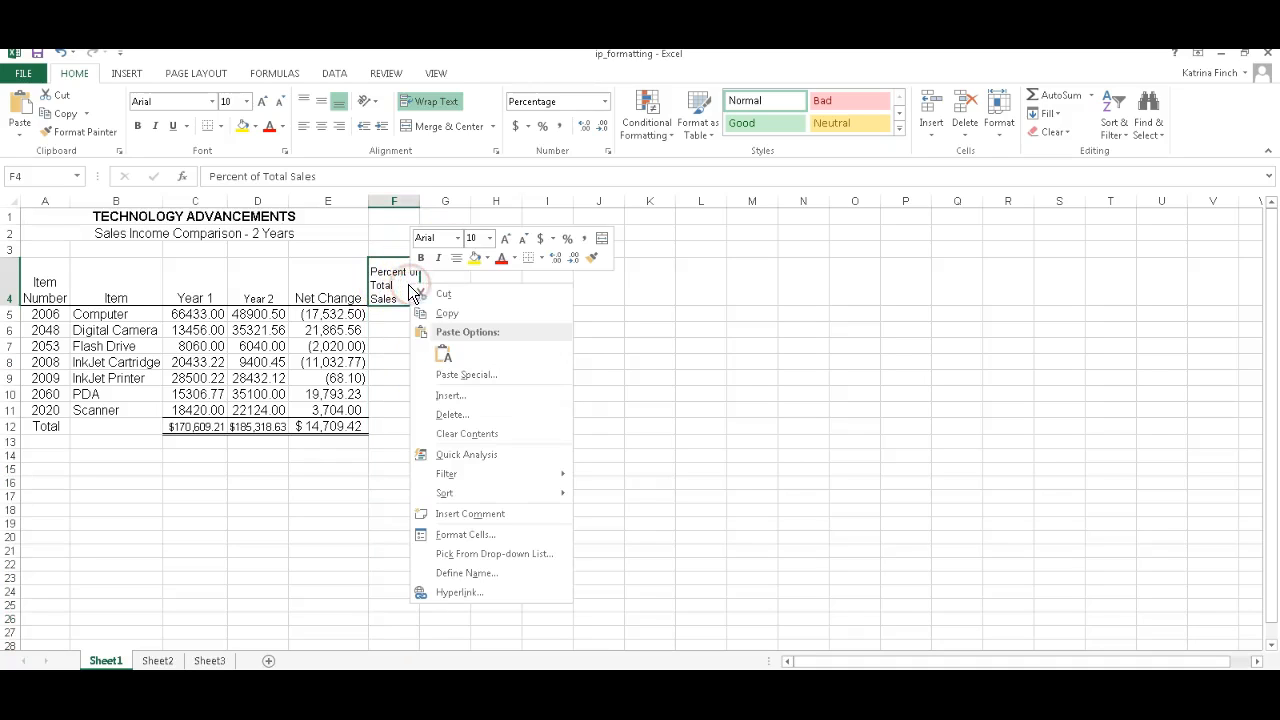
pyautogui.click(466, 535)
pyautogui.click(436, 357)
pyautogui.click(466, 520)
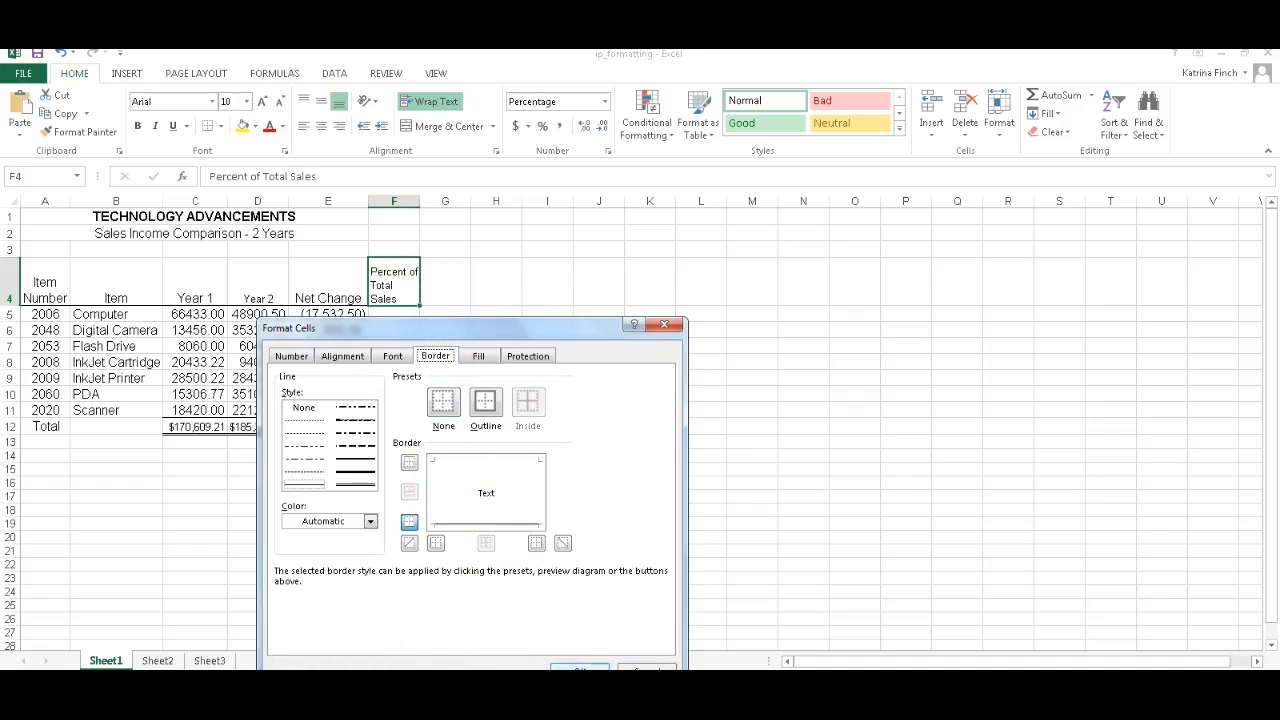
pyautogui.click(579, 667)
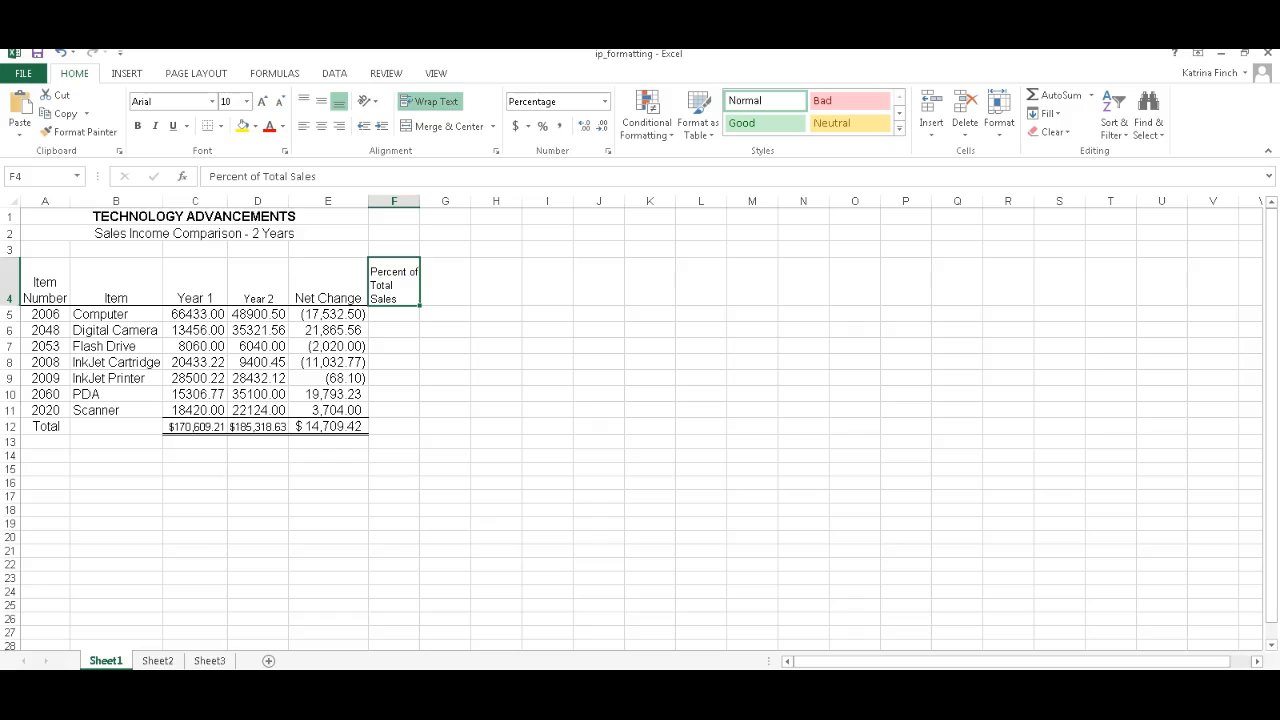
# Enter the formula =D5/D12 in F5 to calculate the Computer row's percent of total sales.
pyautogui.click(400, 314)
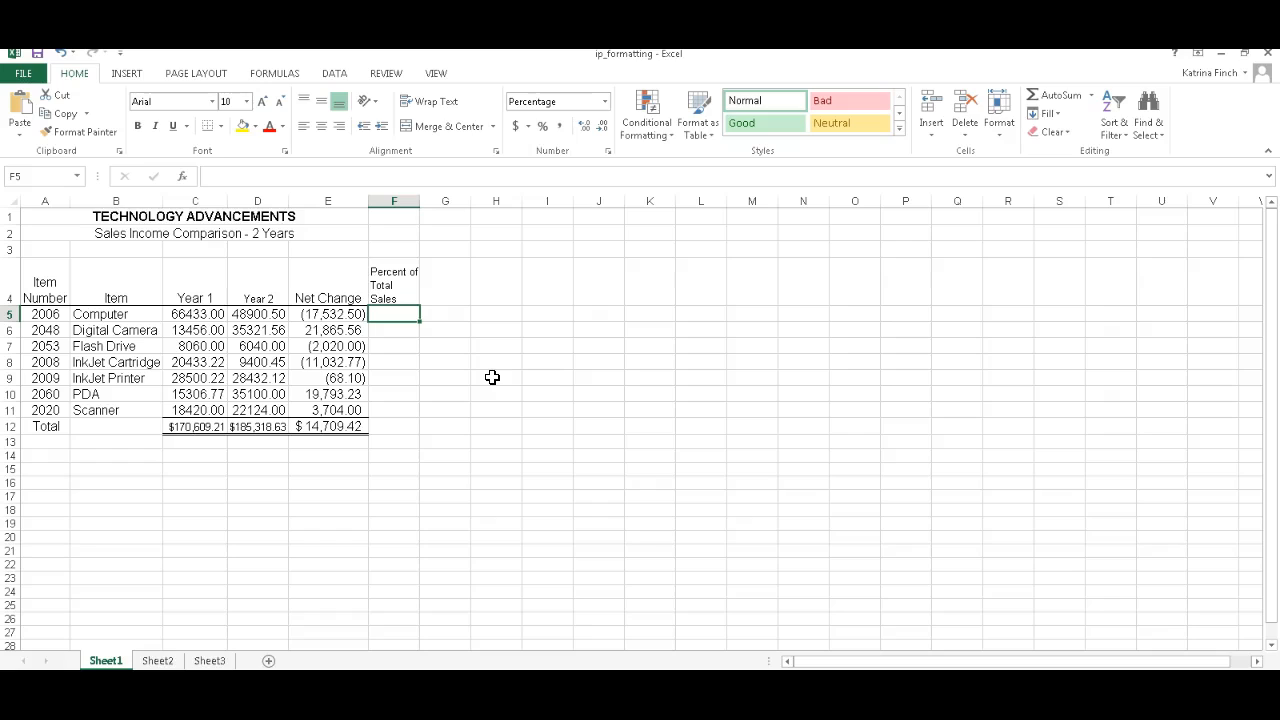
pyautogui.write('=')
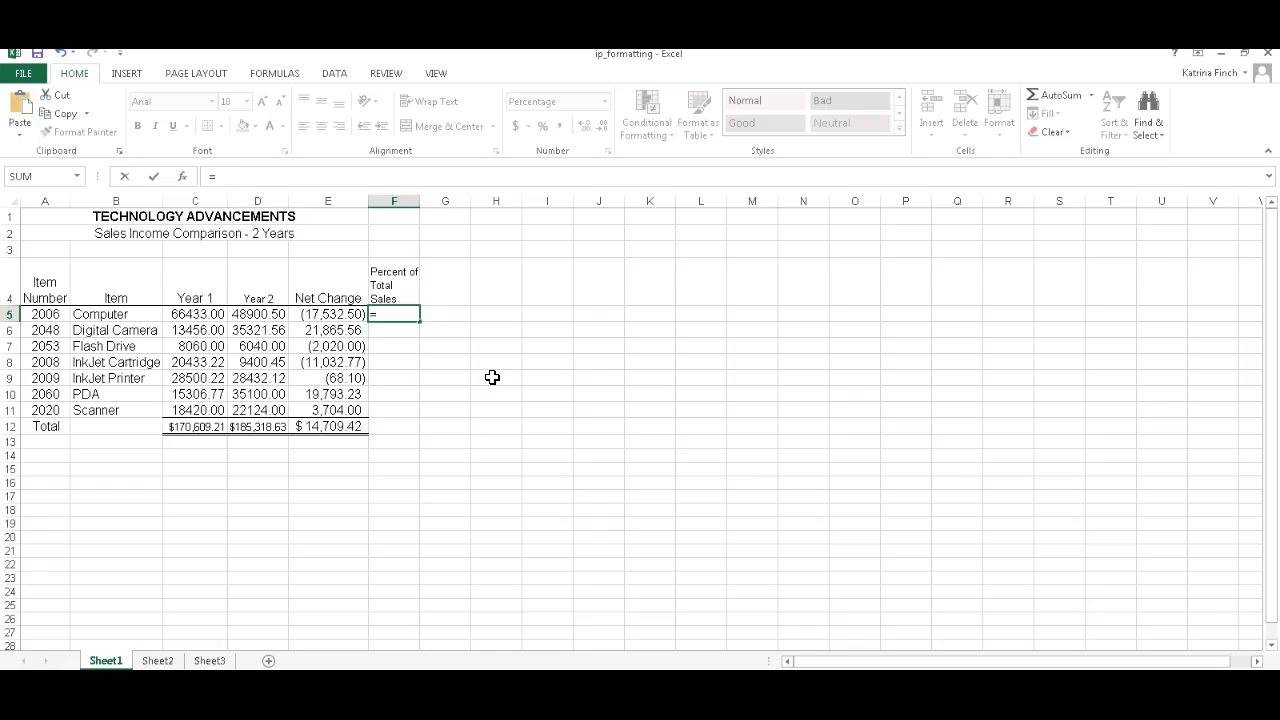
pyautogui.write('d5')
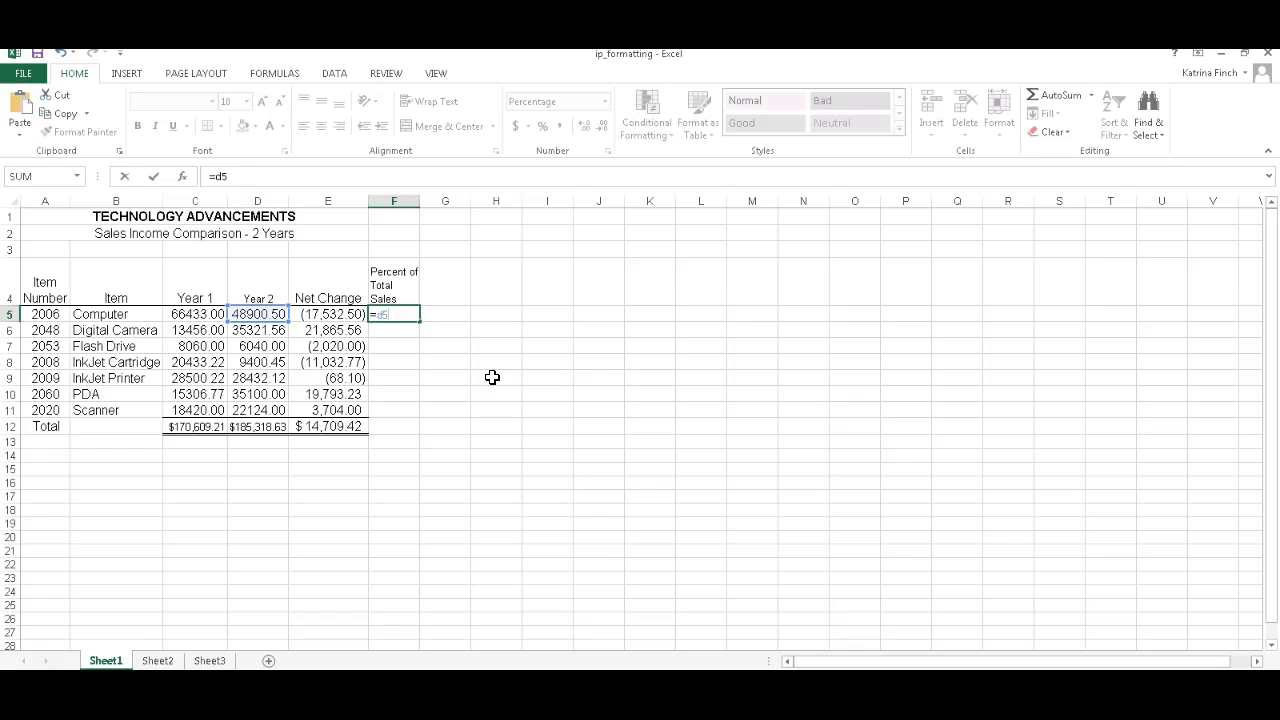
pyautogui.write('/')
pyautogui.write('d12')
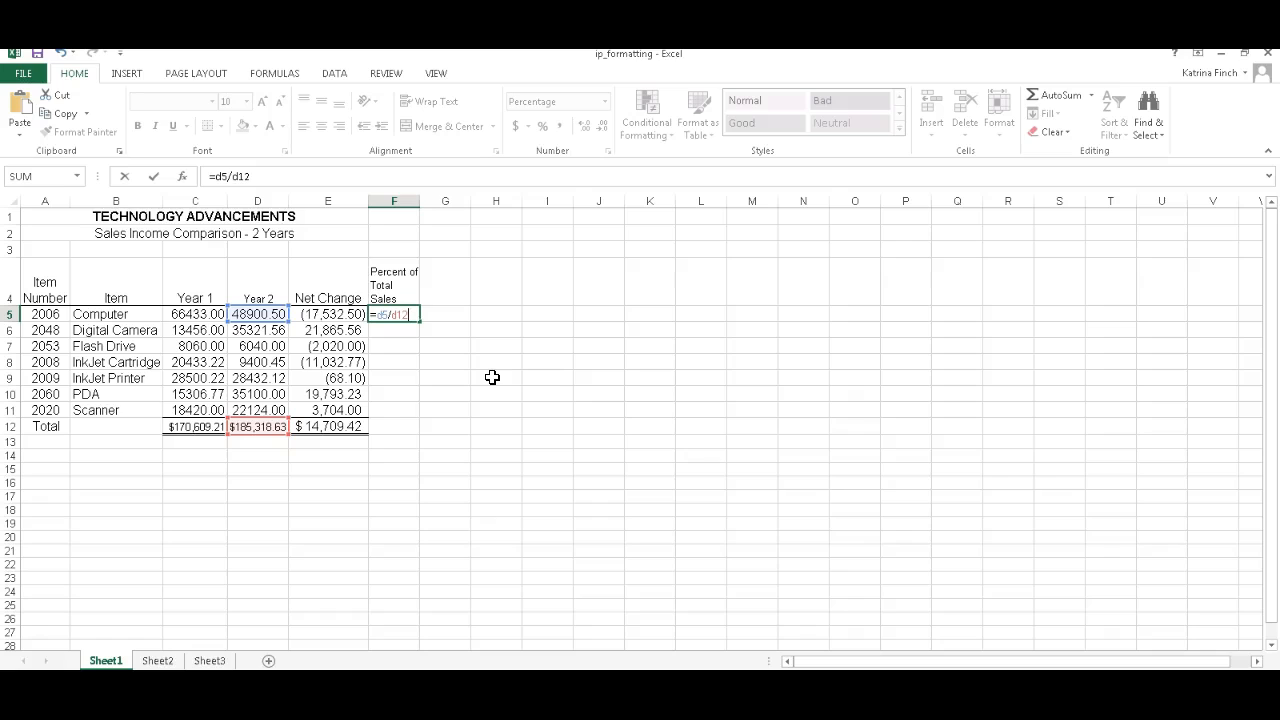
pyautogui.press('Return')
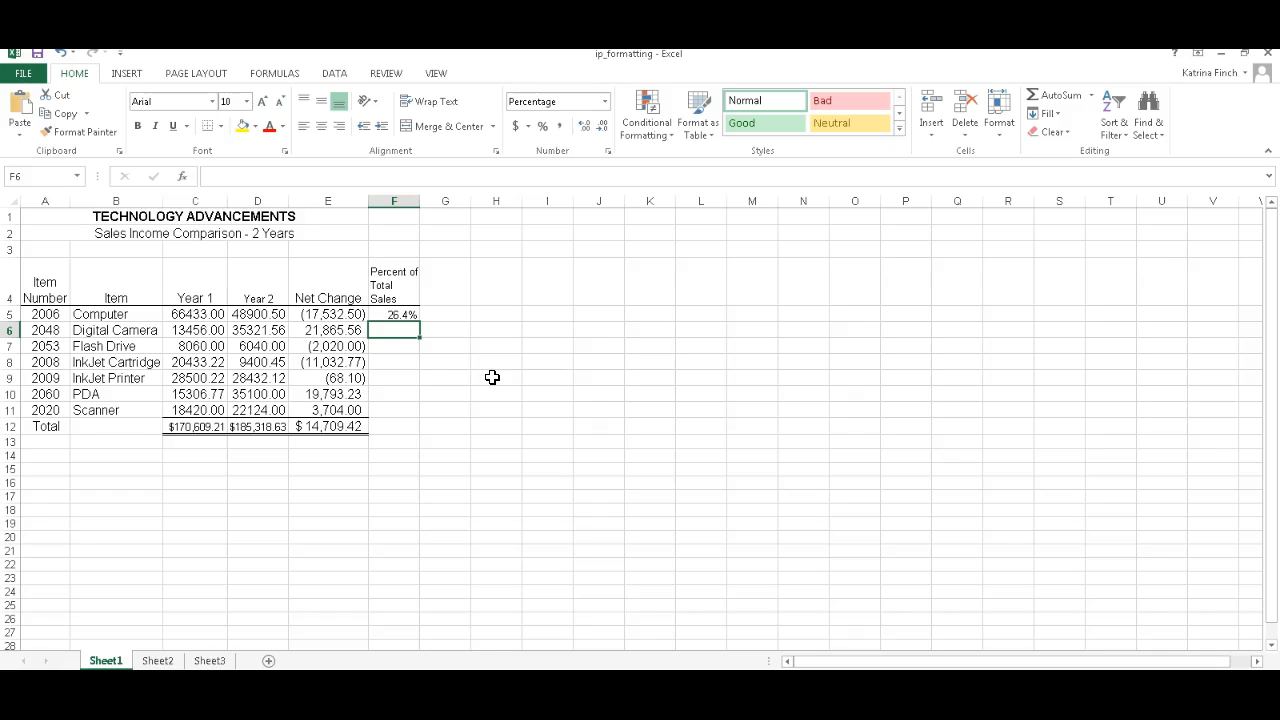
# Make the total reference absolute so F5 reads =D5/$D$12, and fill the formula down through F11.
pyautogui.click(408, 314)
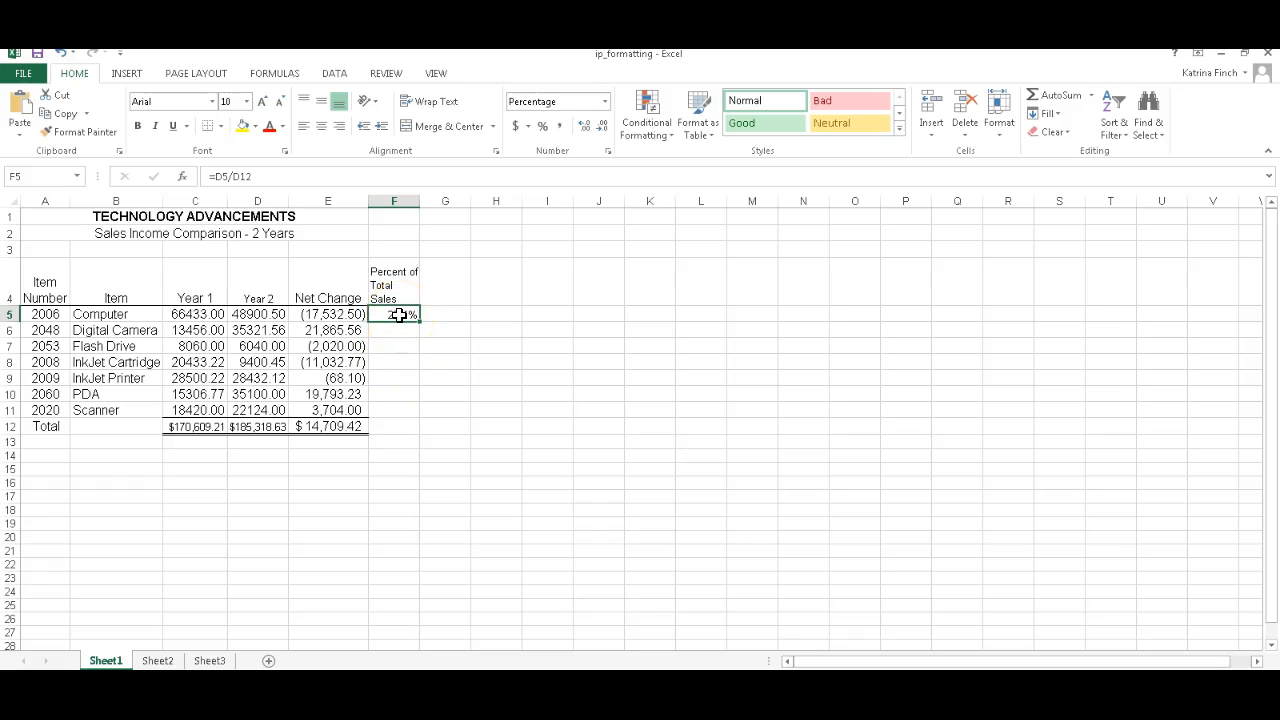
pyautogui.click(231, 176)
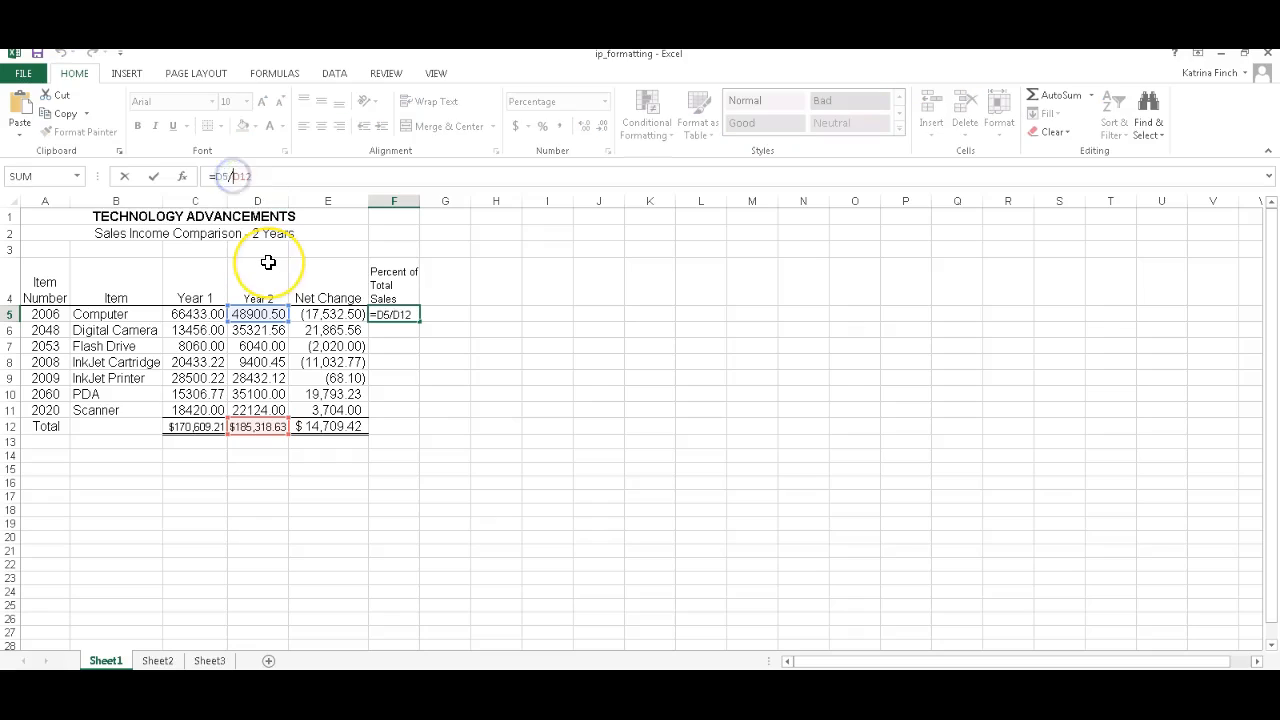
pyautogui.write('$')
pyautogui.press('Right')
pyautogui.write('$')
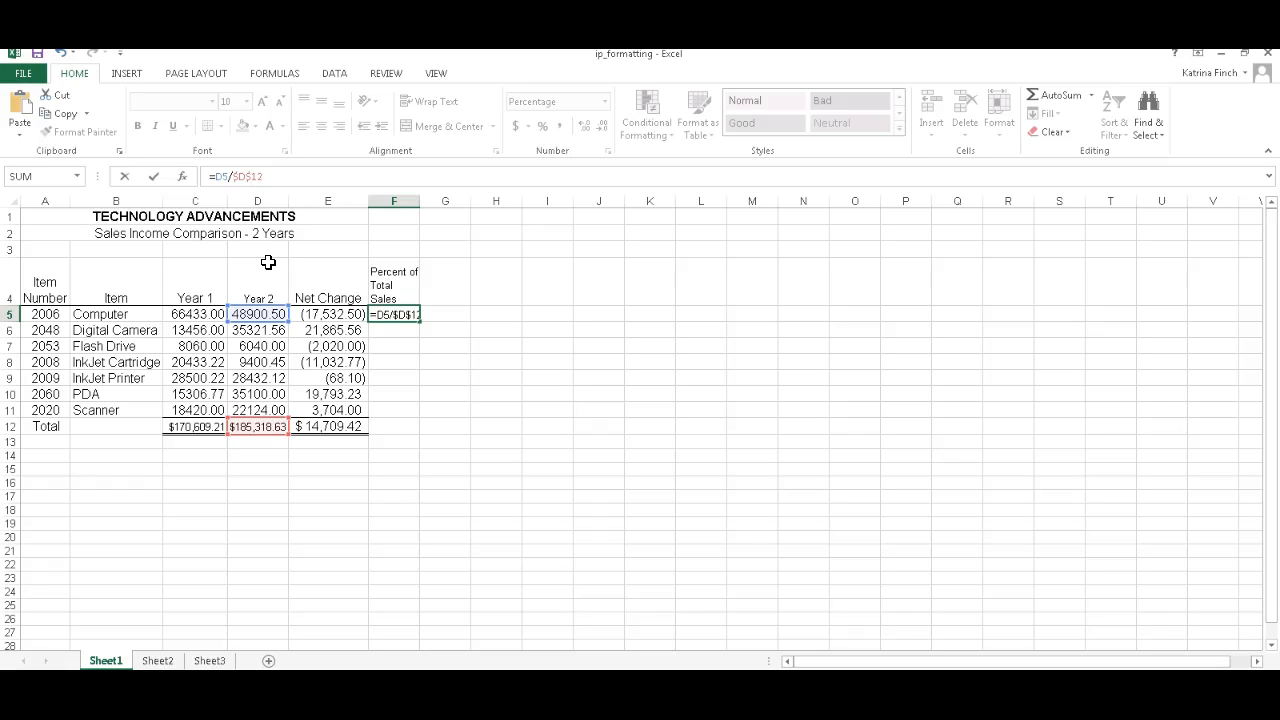
pyautogui.click(406, 331)
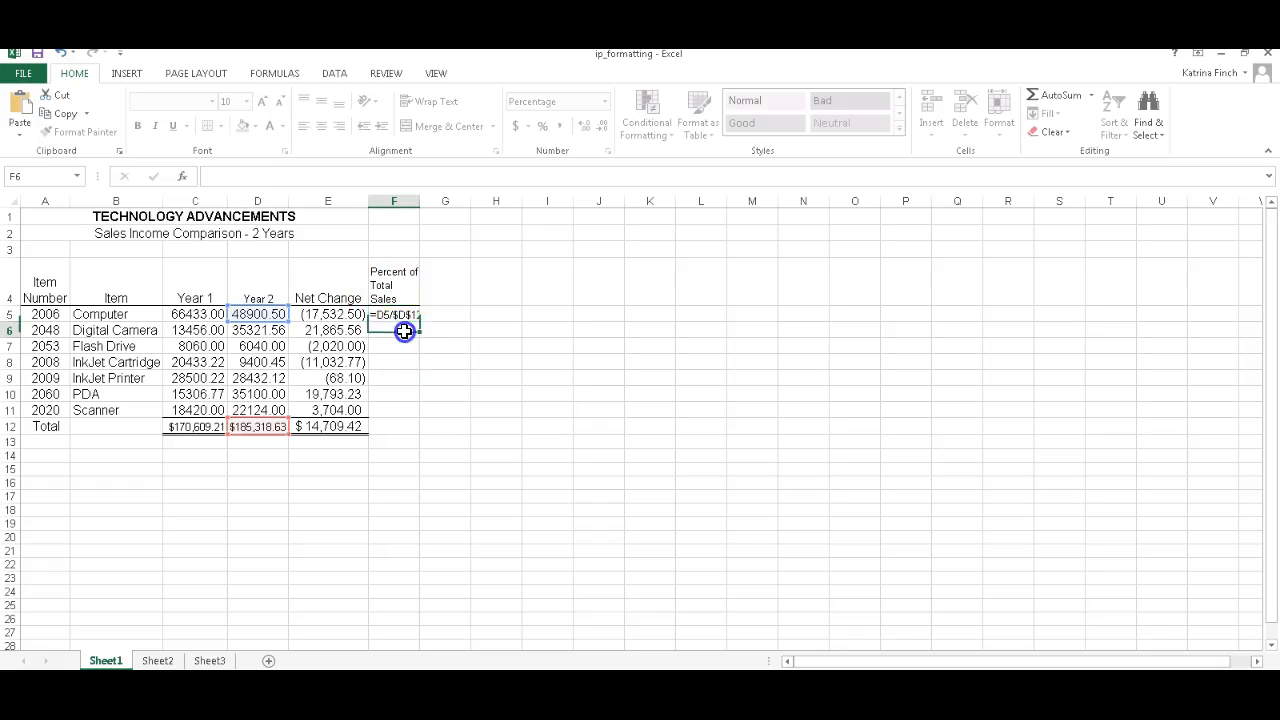
pyautogui.click(405, 314)
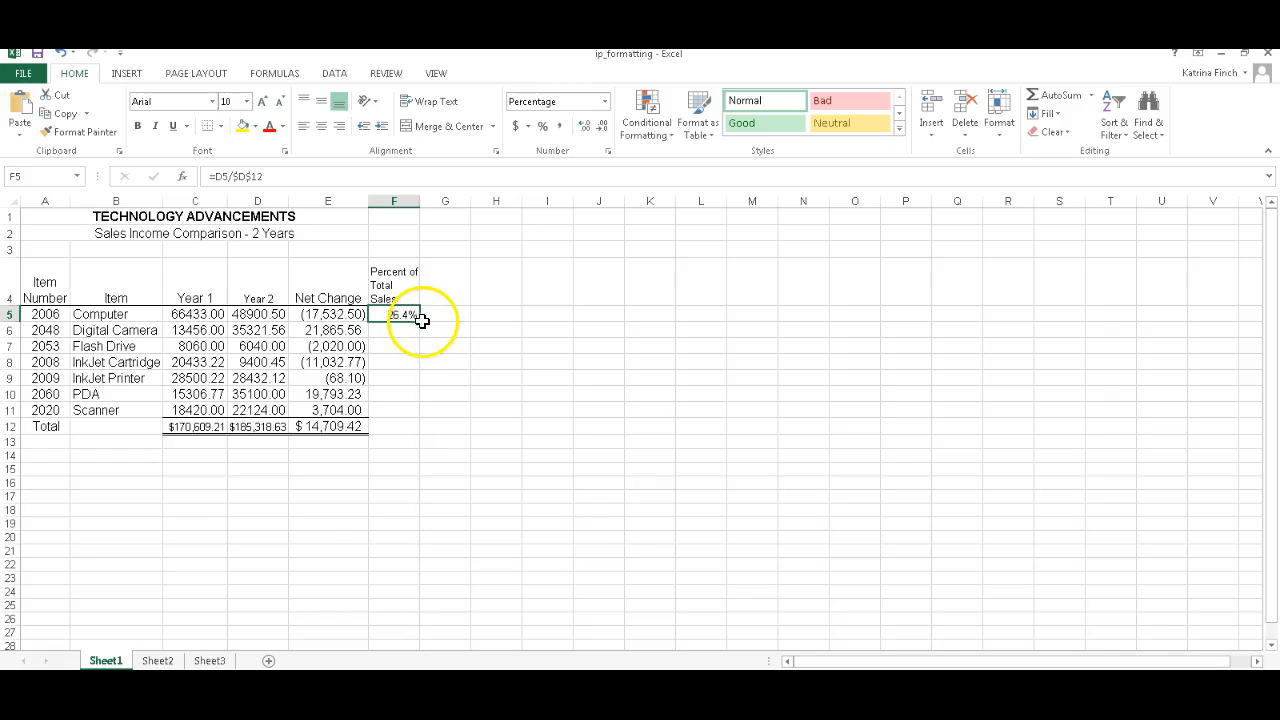
pyautogui.moveTo(420, 320); pyautogui.dragTo(416, 418)
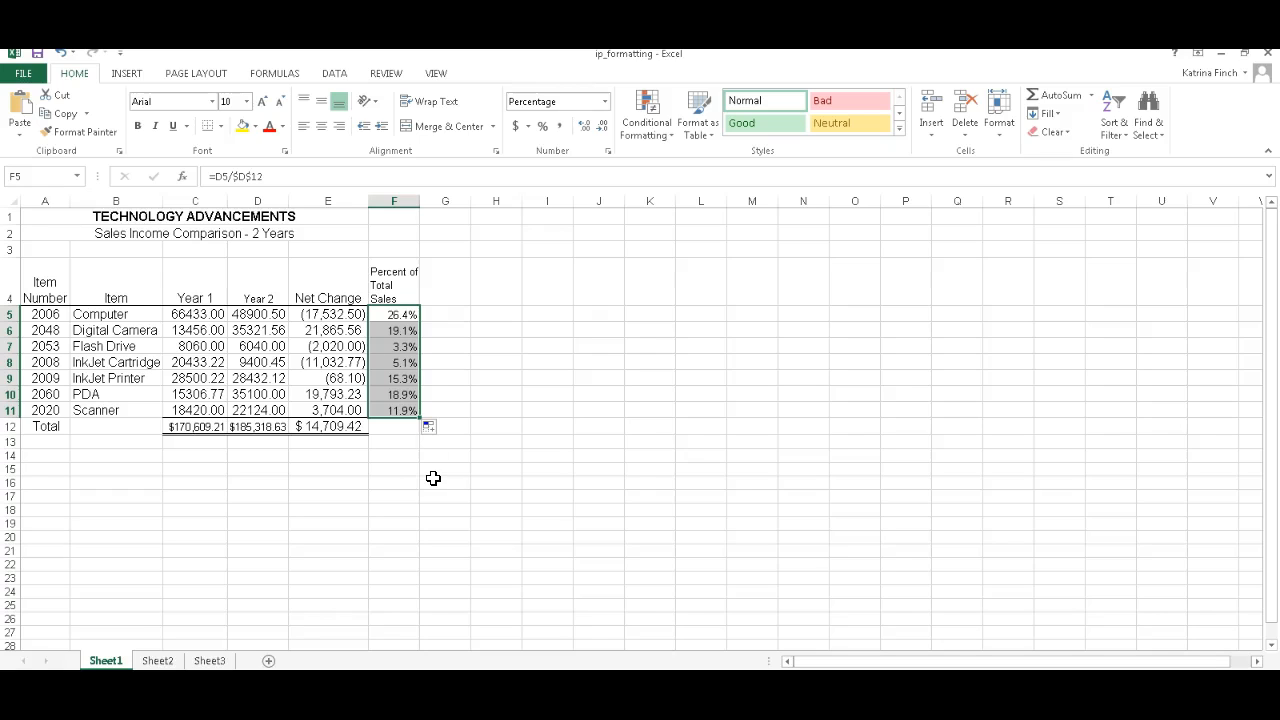
pyautogui.click(146, 198)
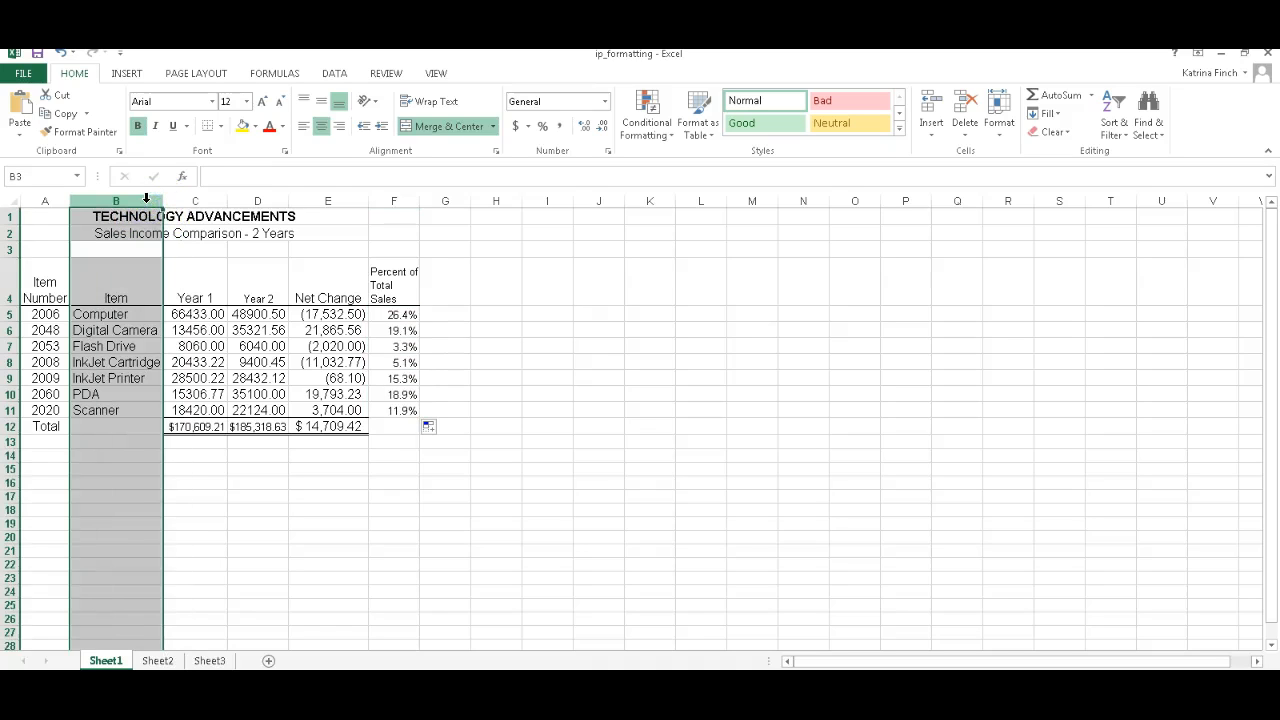
pyautogui.rightClick(146, 198)
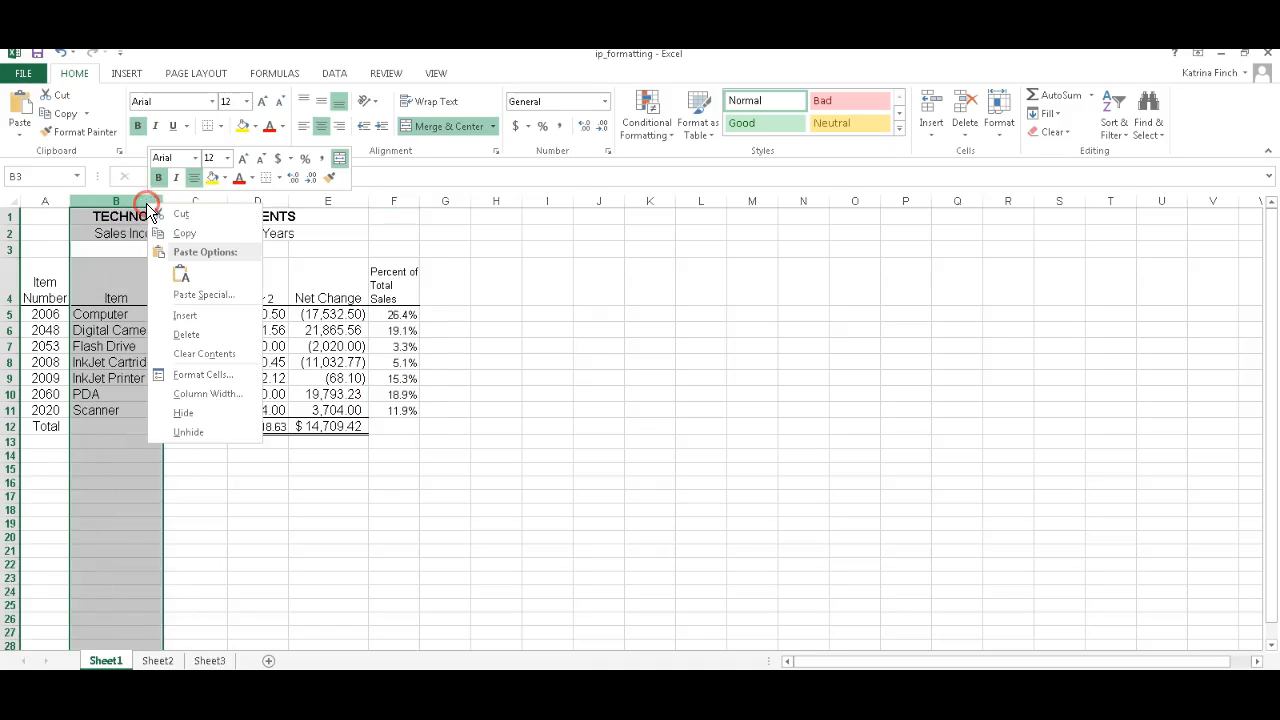
pyautogui.click(206, 318)
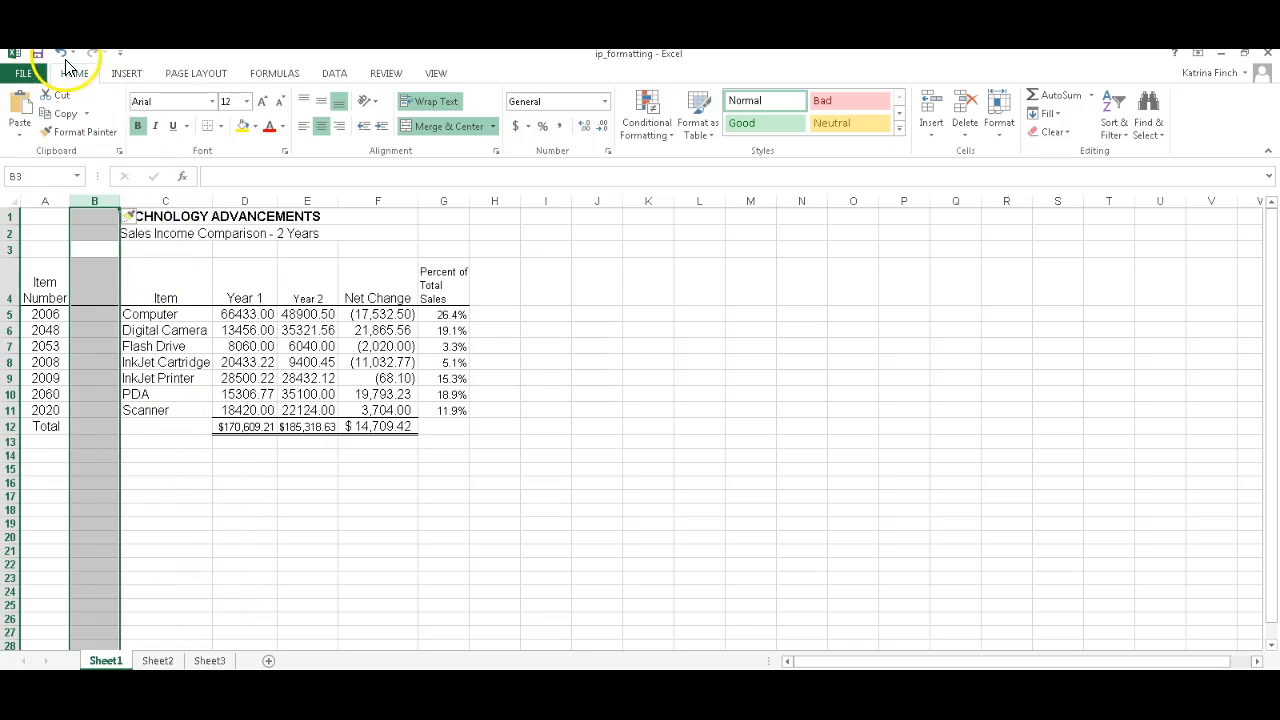
pyautogui.click(60, 52)
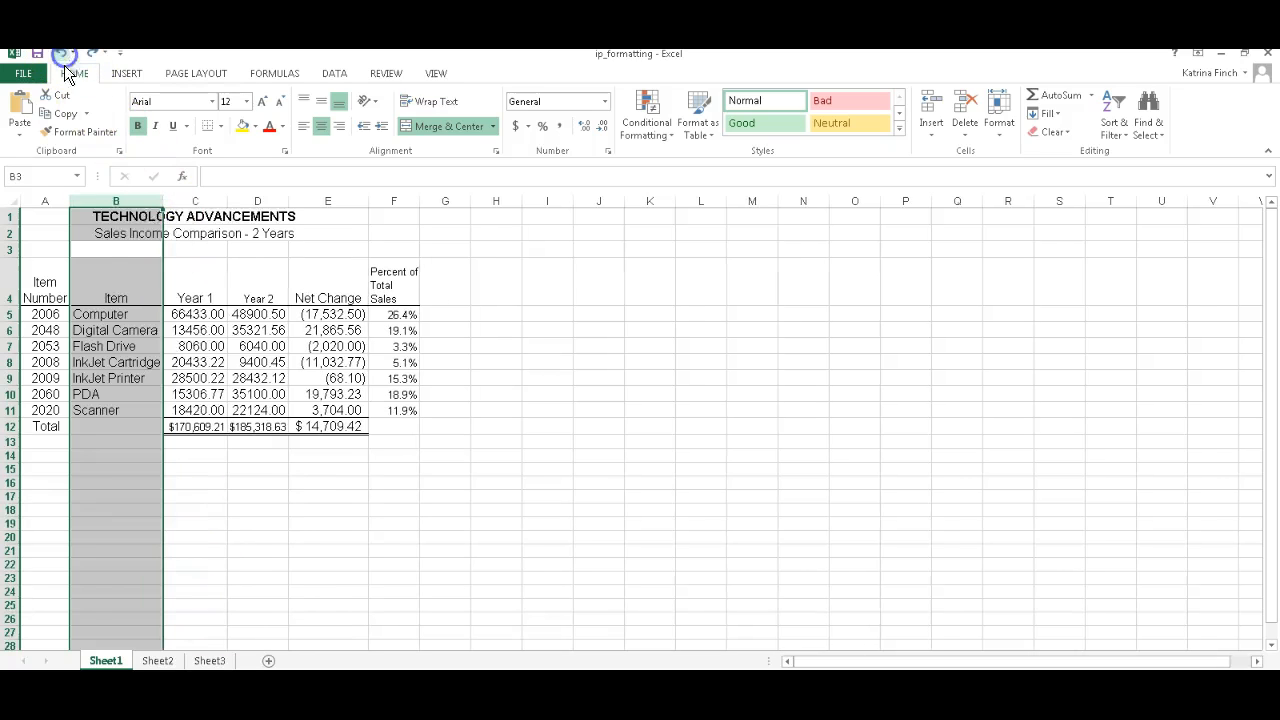
# Insert a new blank column between the Item and Year 1 columns.
pyautogui.click(200, 201)
pyautogui.rightClick(205, 211)
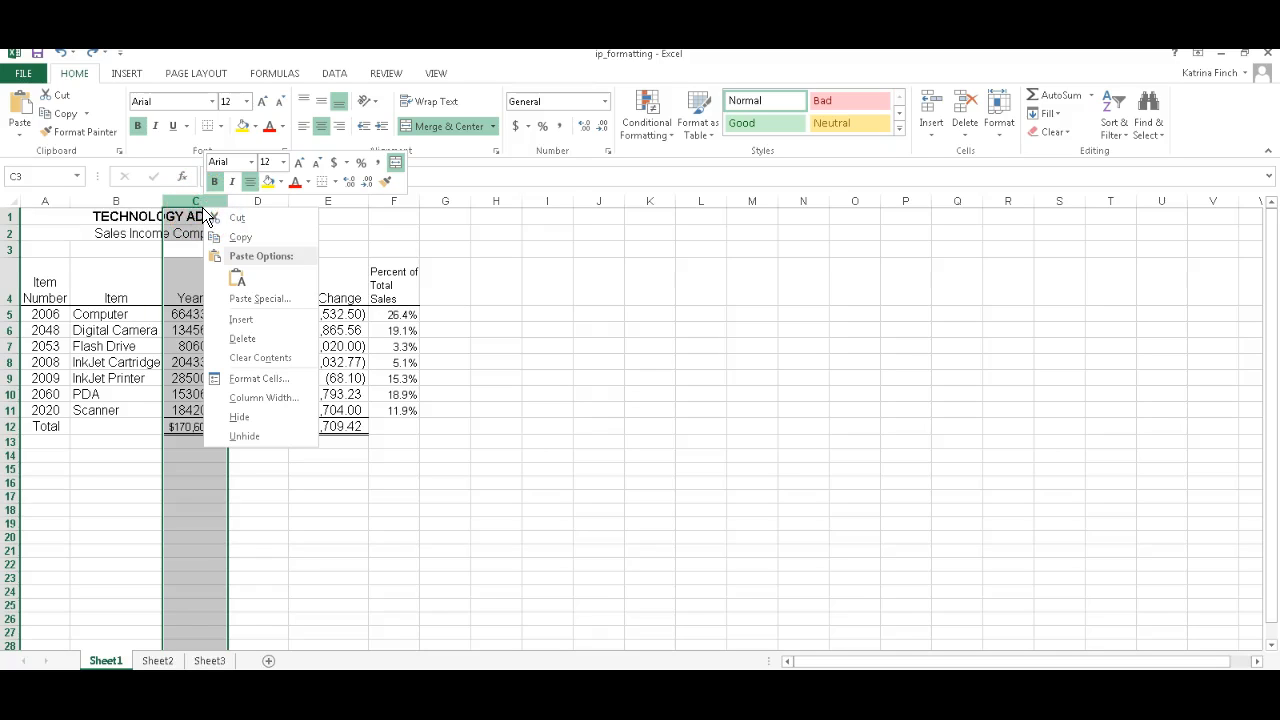
pyautogui.click(247, 321)
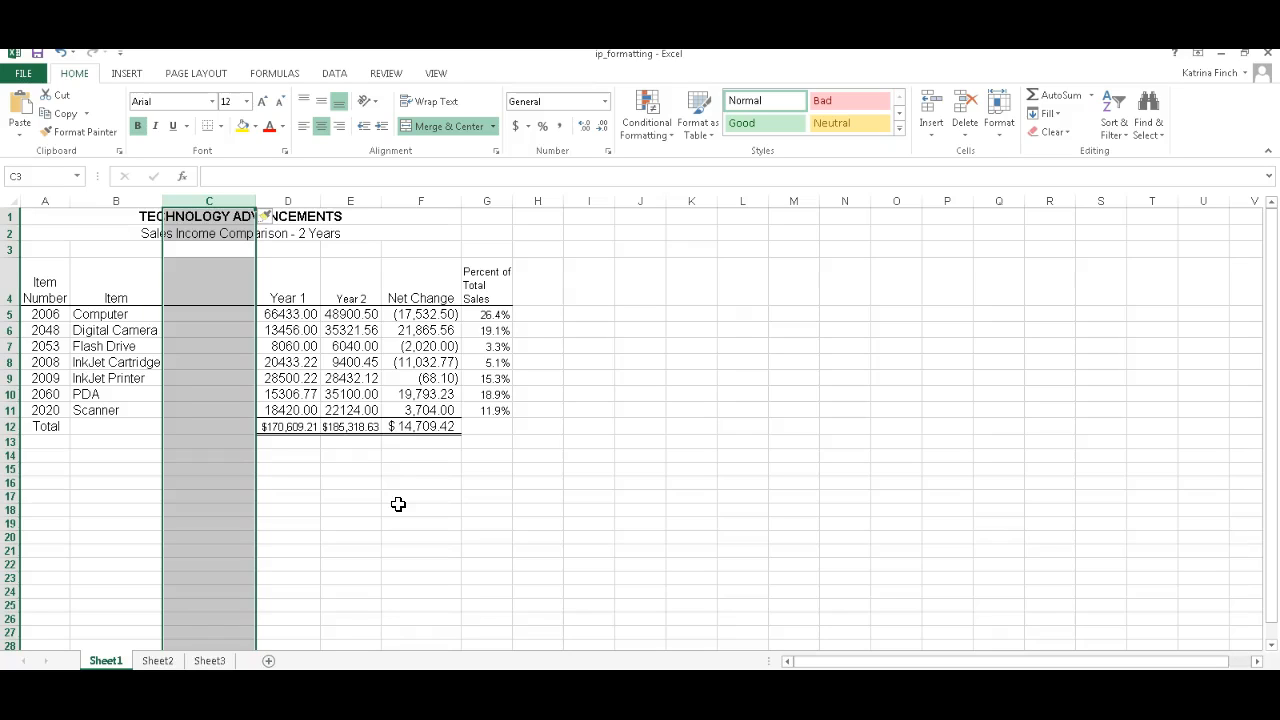
# Enter the heading "Unit Price" in C4 and the prices 799, 275, 25, 75, 575, 299 and 485 in C5:C11.
pyautogui.click(218, 291)
pyautogui.write('Unit Price')
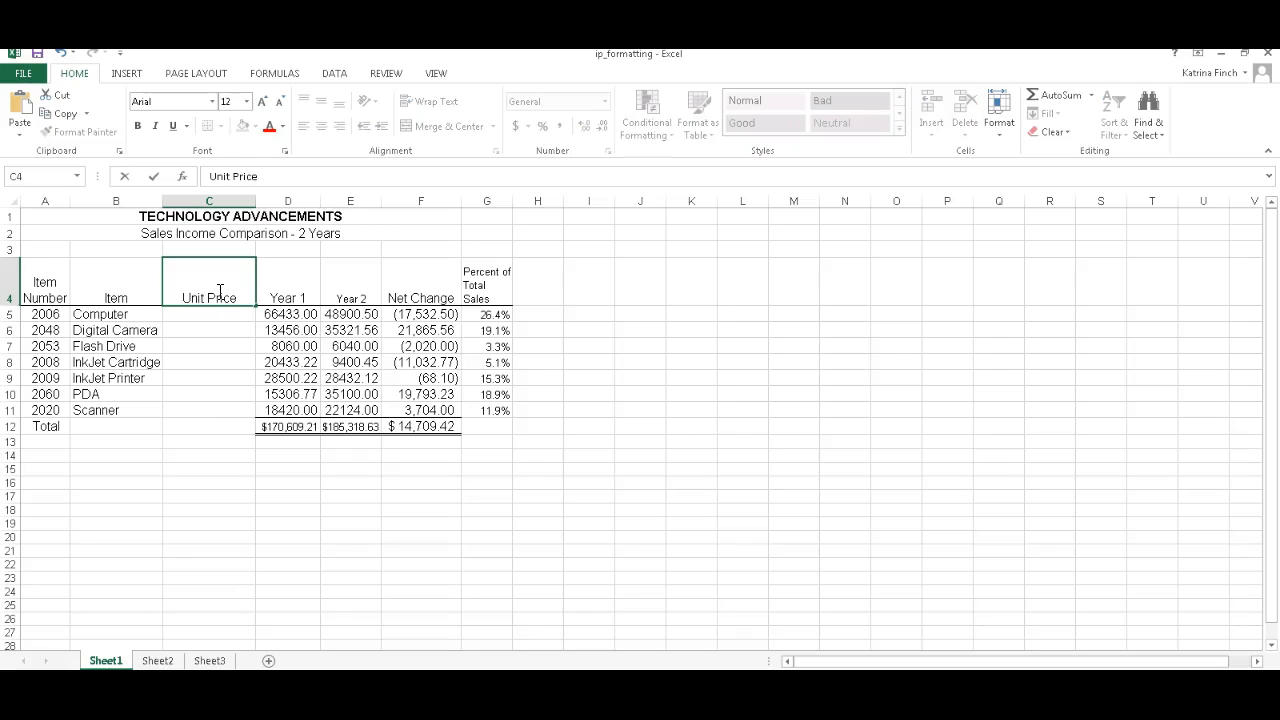
pyautogui.press('Return')
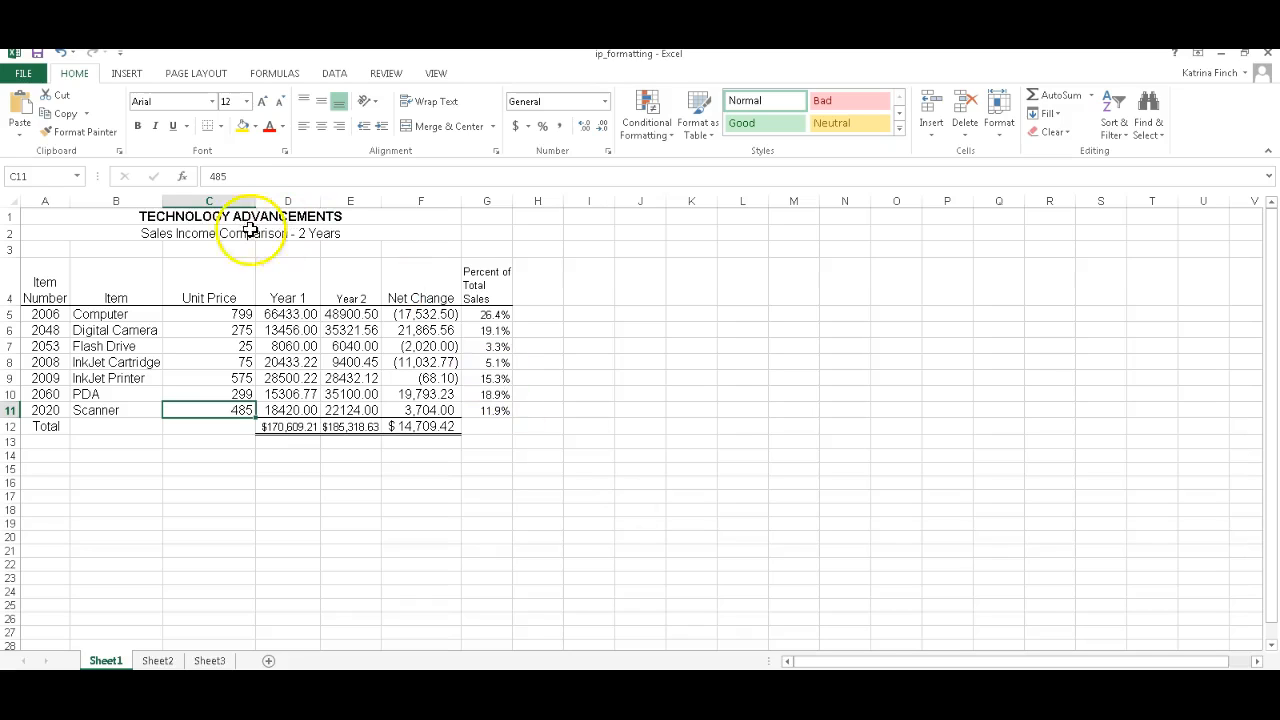
# Format the entire Unit Price column C as Currency.
pyautogui.click(227, 193)
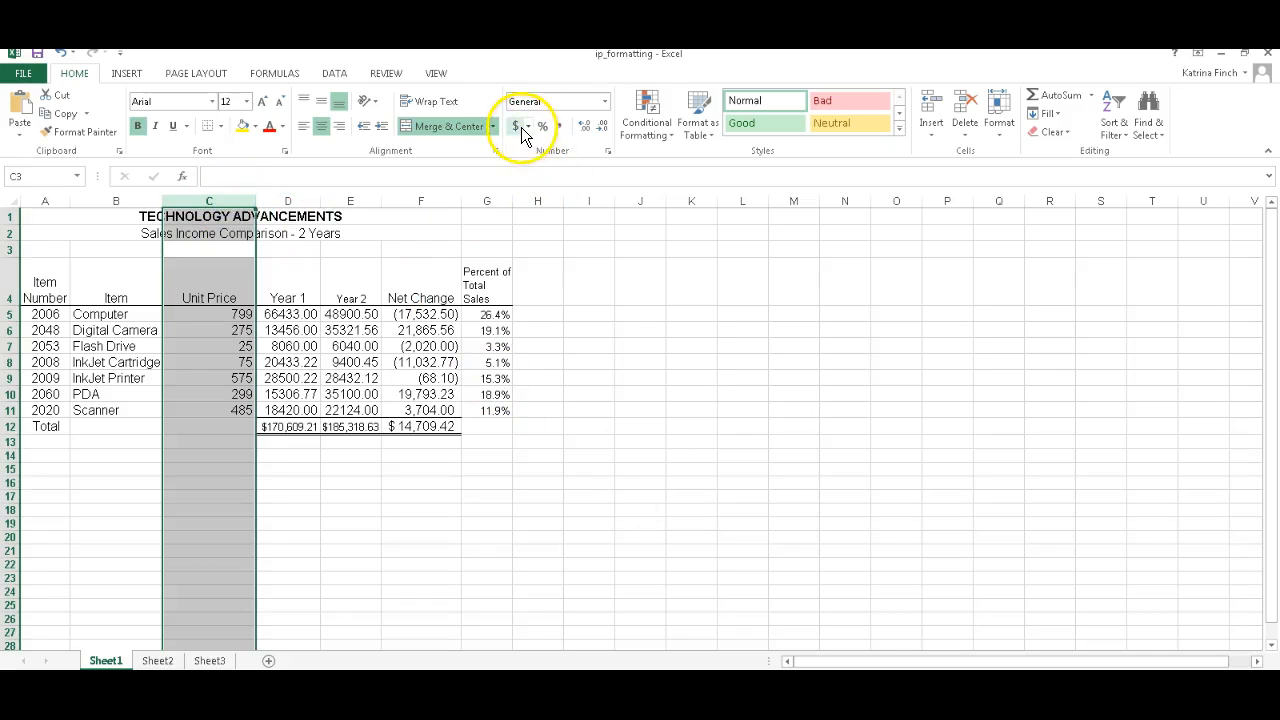
pyautogui.click(606, 102)
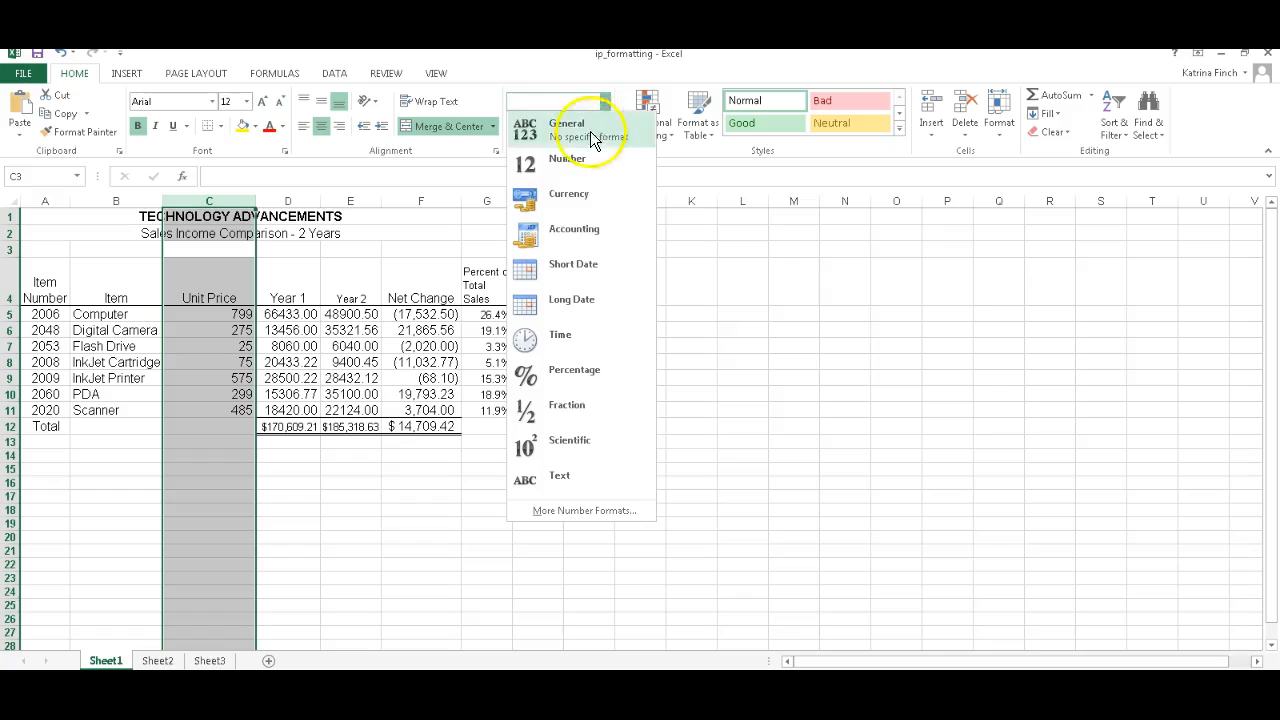
pyautogui.click(584, 194)
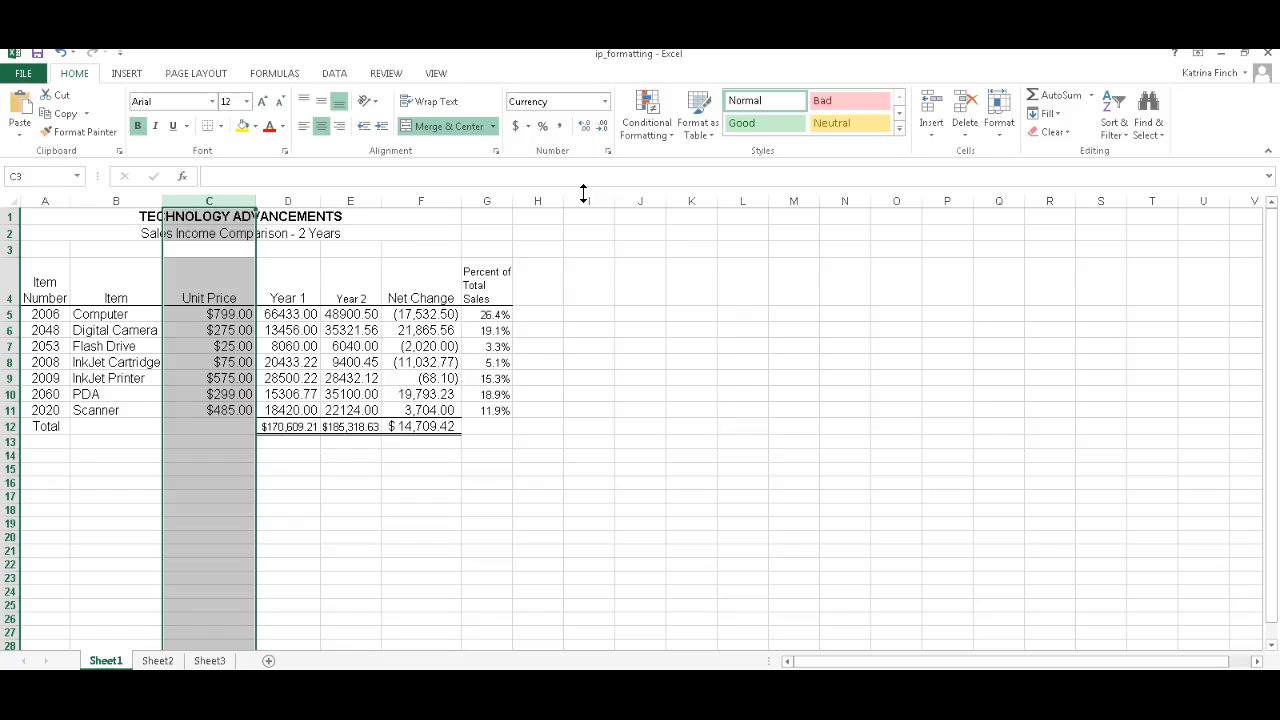
# Enter the heading "Quantity" in H4 and the quantities 5, 900, 150, 13, 25, 575 and 500 in H5:H11.
pyautogui.click(550, 250)
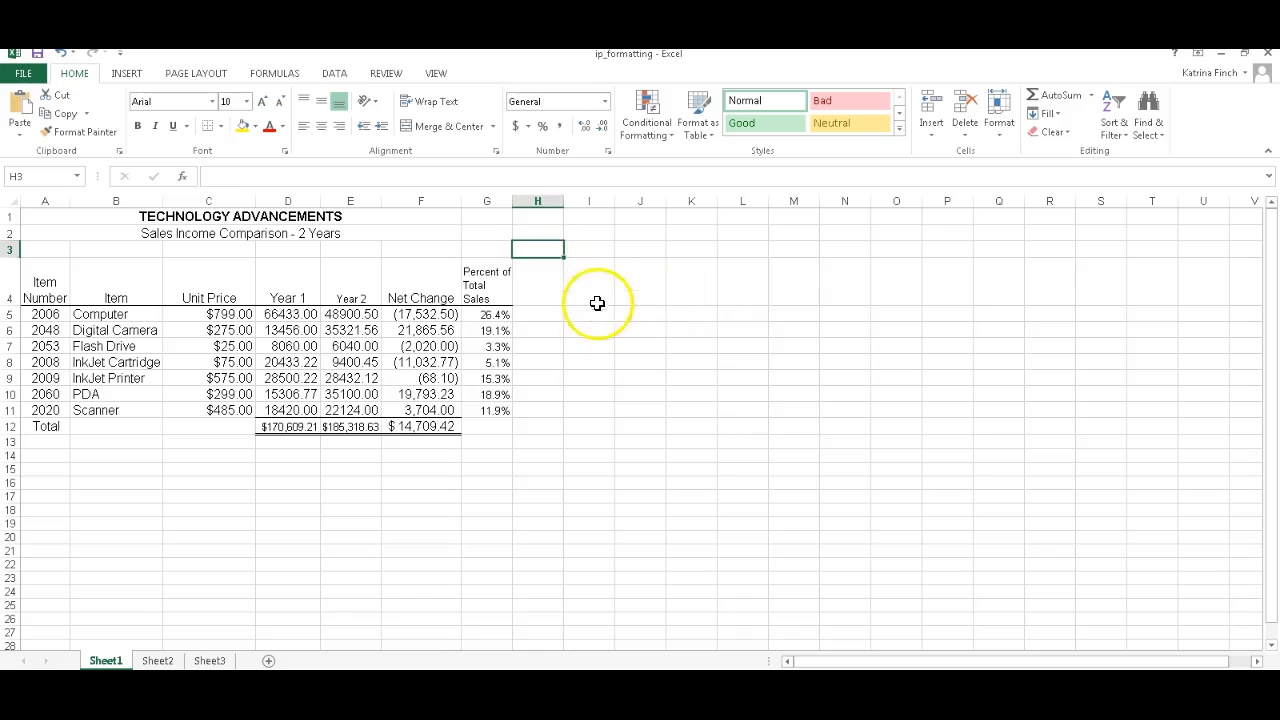
pyautogui.click(555, 292)
pyautogui.write('Quantity')
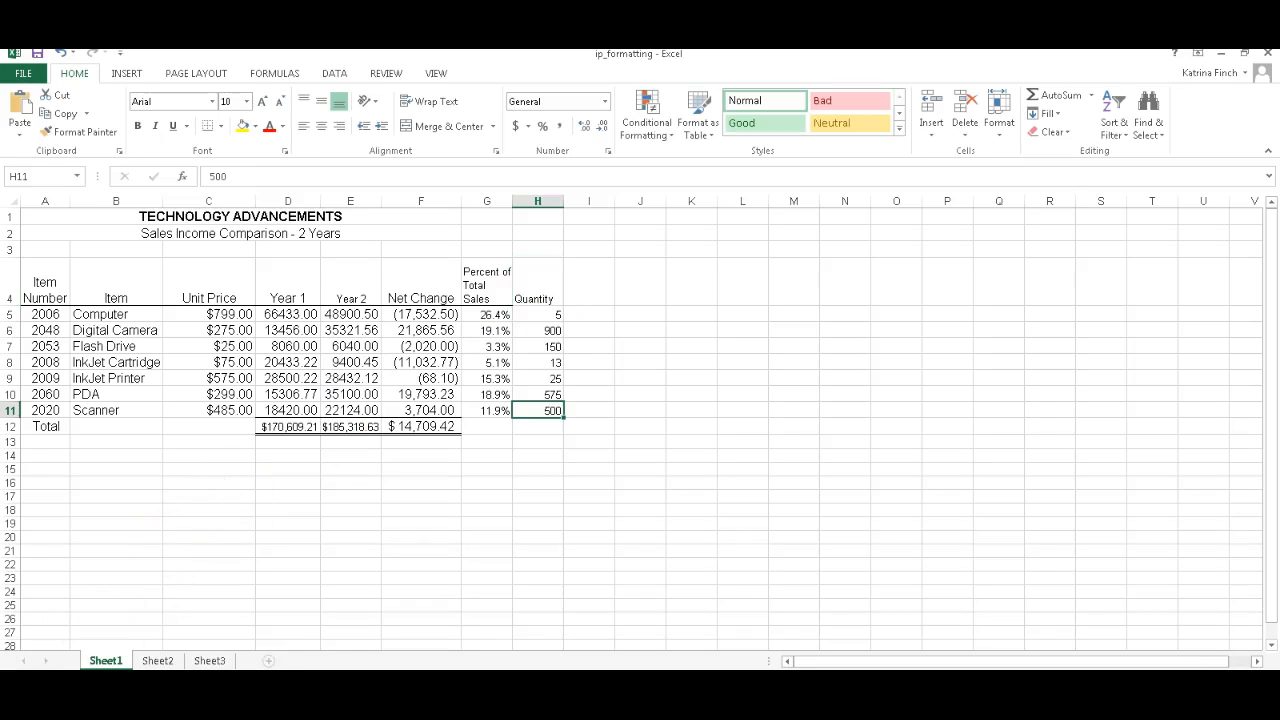
# Enter the heading "Total Price" in I4, wrap its text and center it horizontally.
pyautogui.click(577, 285)
pyautogui.write('Total Price')
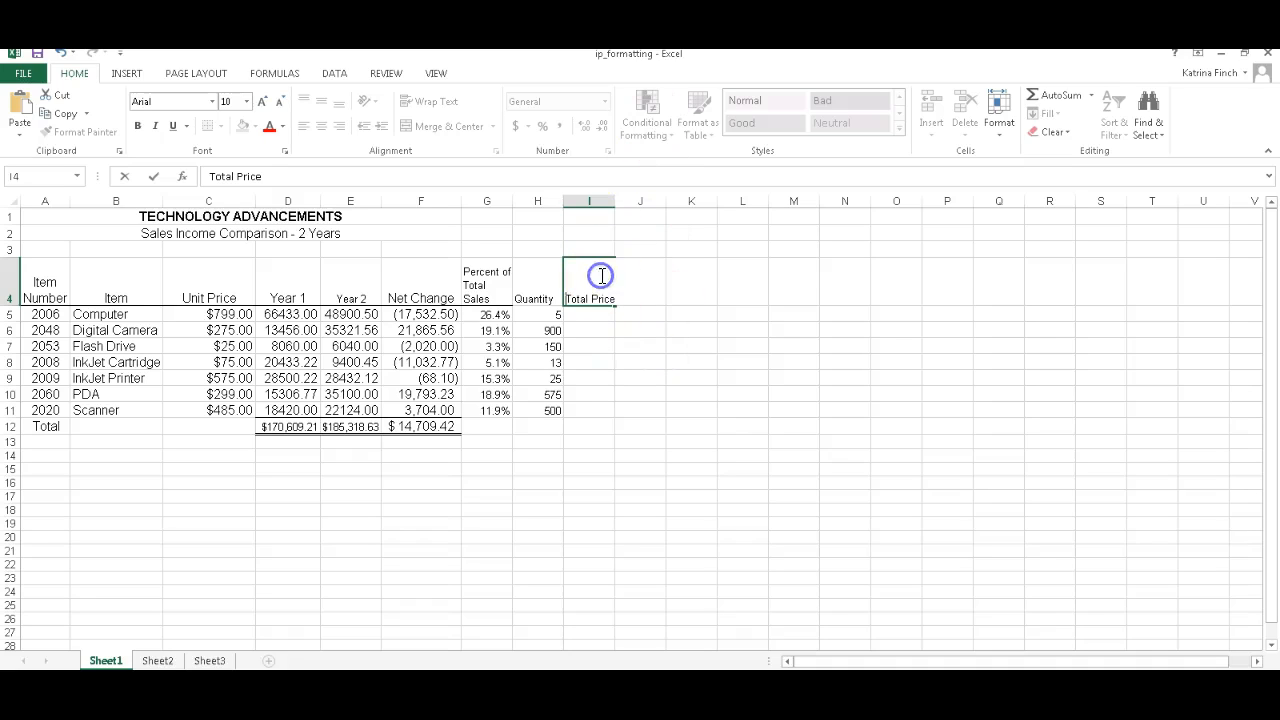
pyautogui.click(586, 280)
pyautogui.click(436, 103)
pyautogui.click(321, 126)
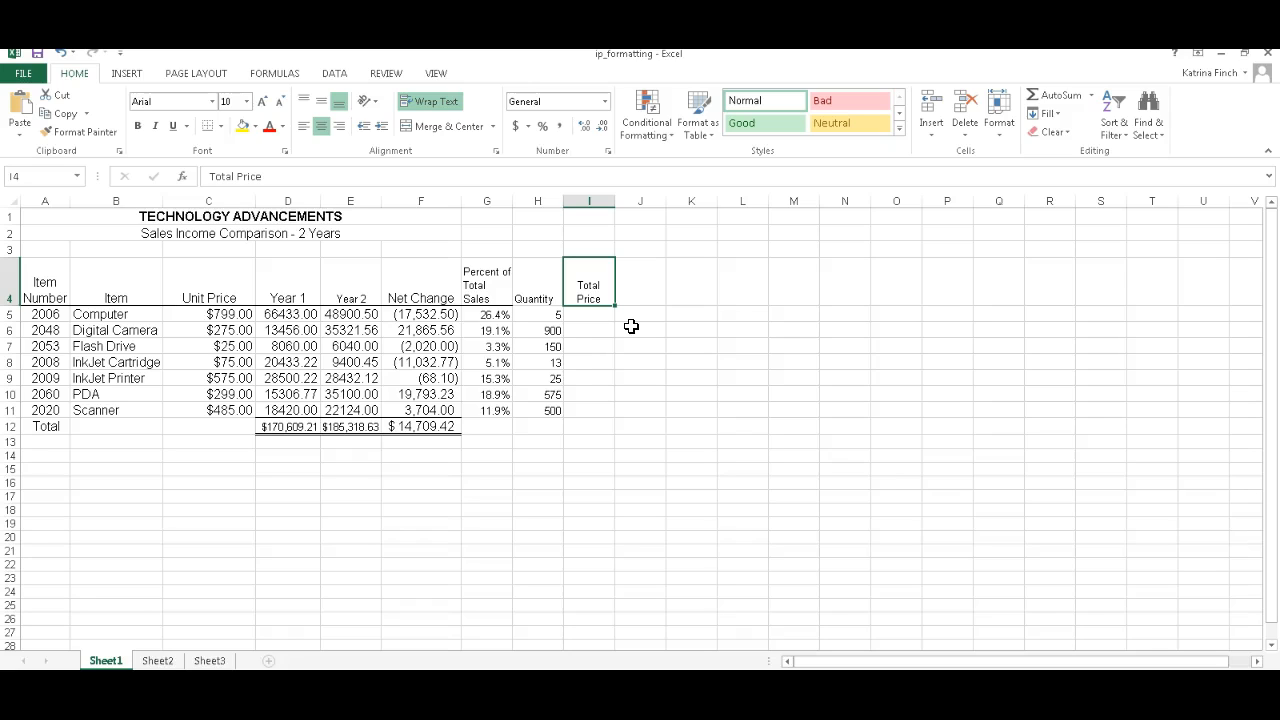
# Enter the formula =C5*H5 in I5 to multiply the Computer's unit price by its quantity.
pyautogui.click(575, 314)
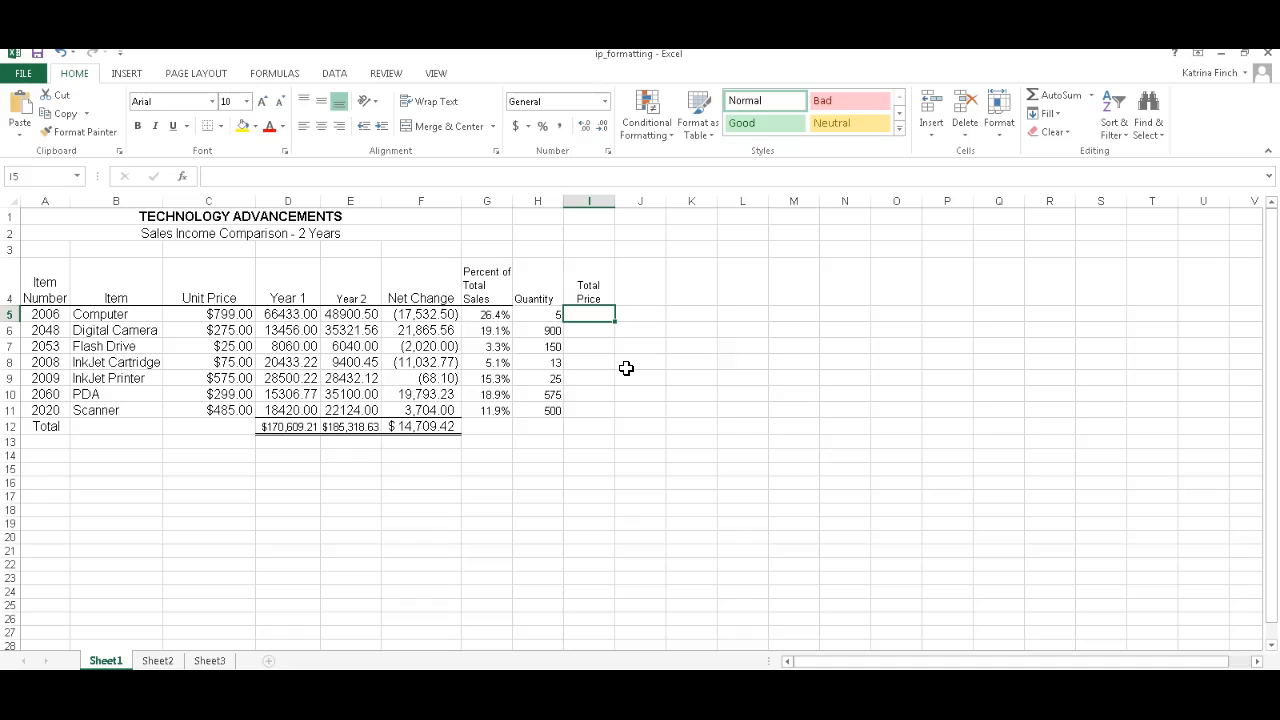
pyautogui.write('=')
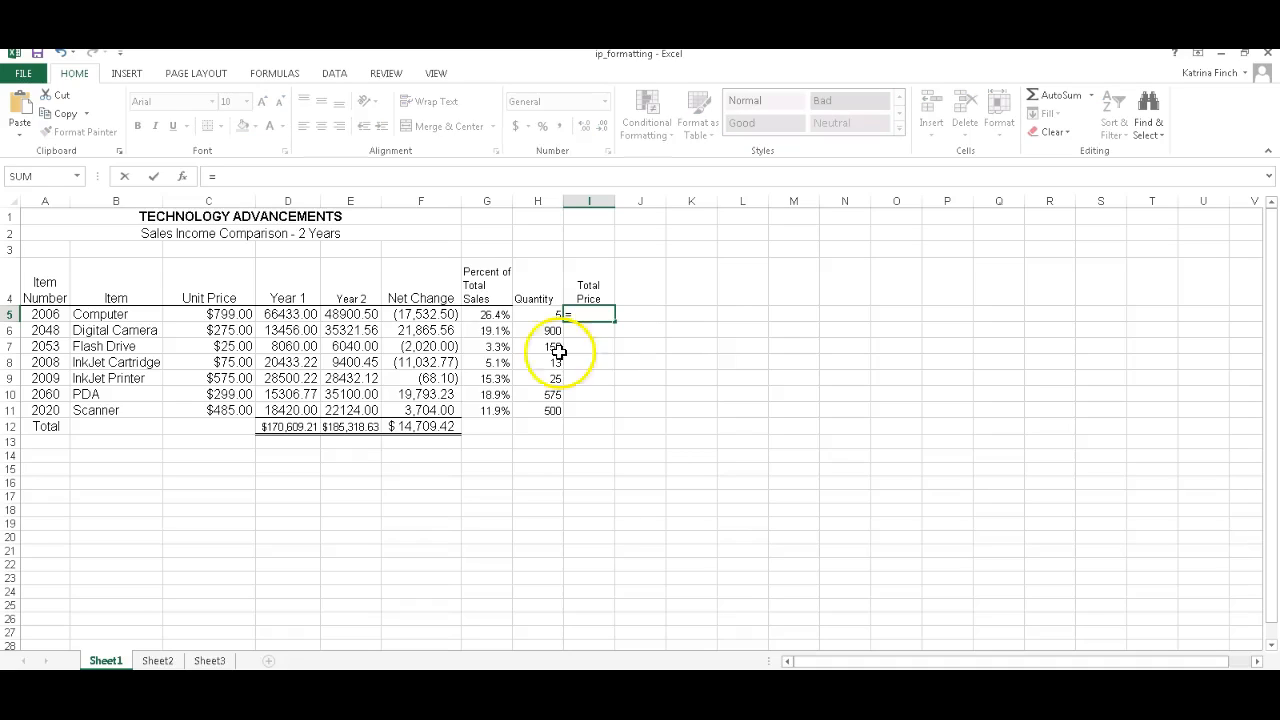
pyautogui.click(243, 314)
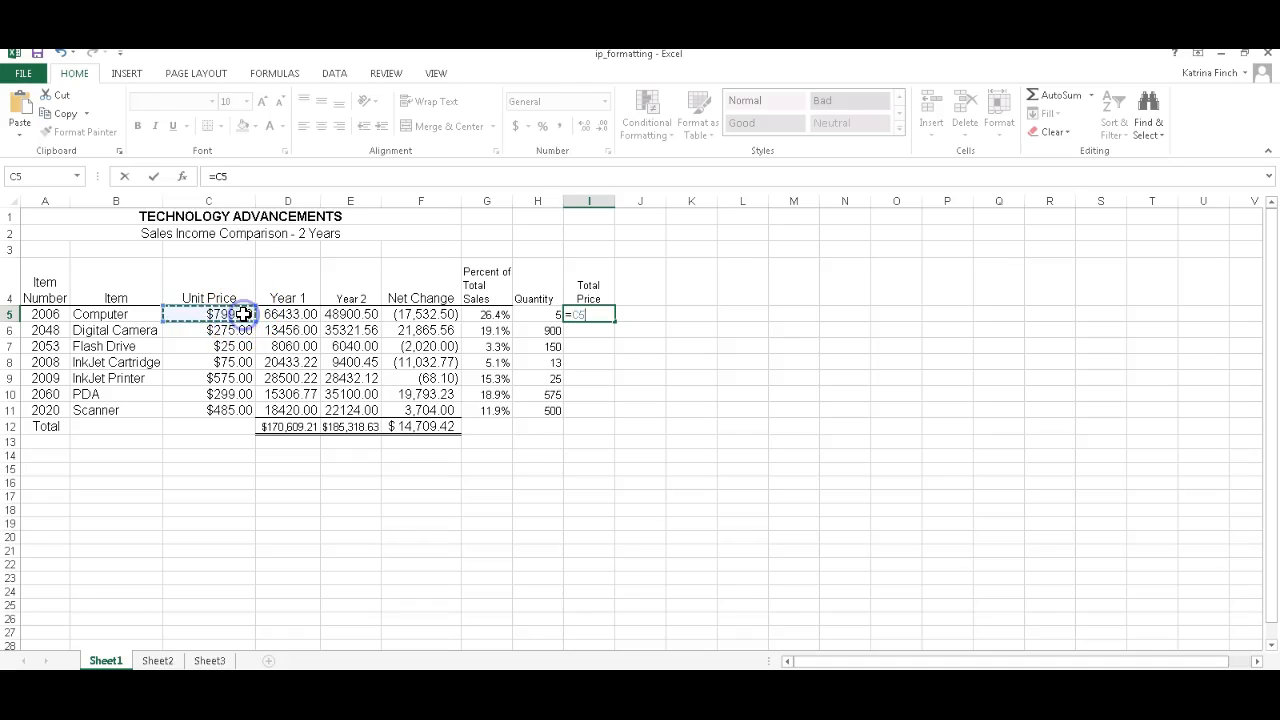
pyautogui.write('*')
pyautogui.click(541, 314)
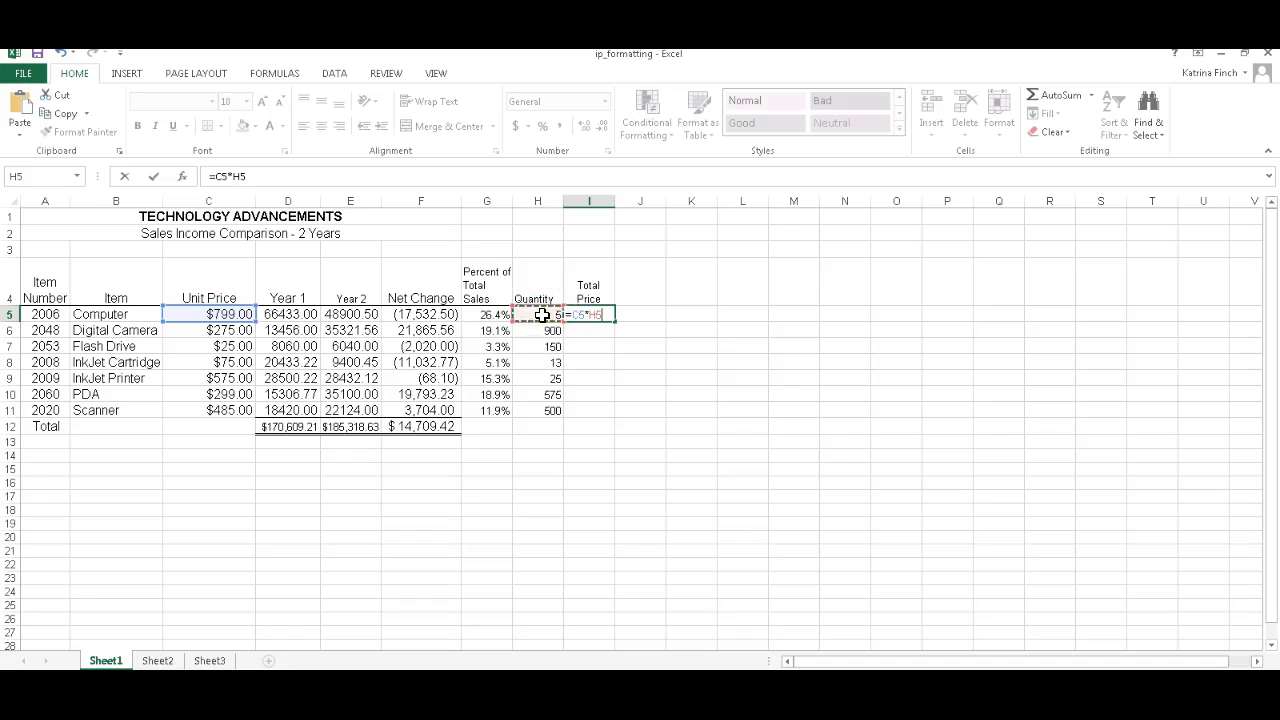
pyautogui.press('Return')
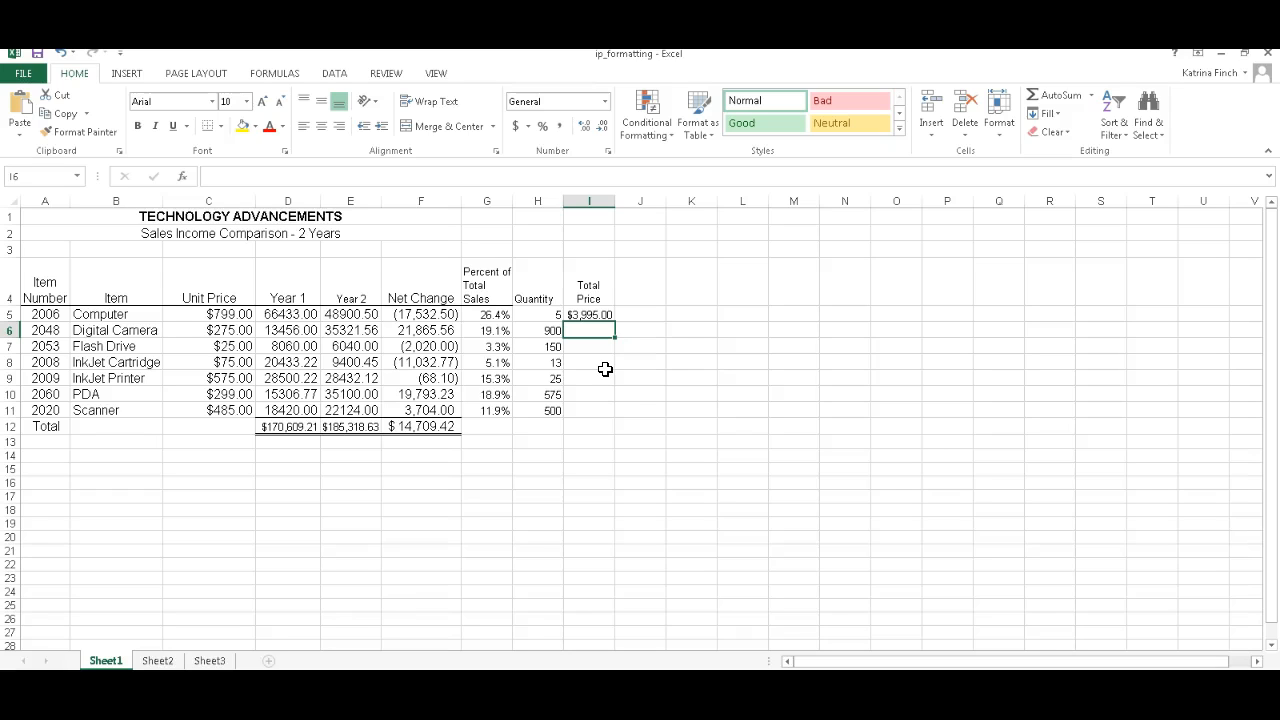
# Fill the Total Price formula from I5 down through I11 and autofit the width of column I.
pyautogui.click(602, 313)
pyautogui.moveTo(614, 321); pyautogui.dragTo(617, 421)
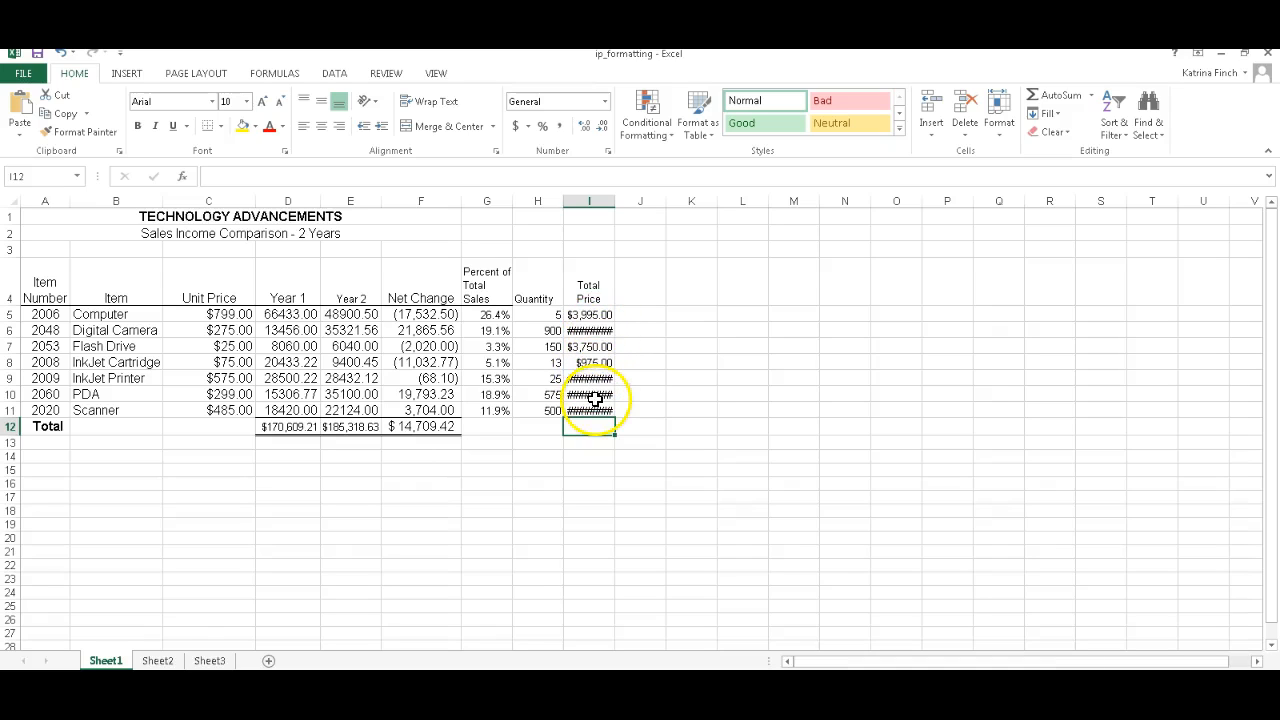
pyautogui.doubleClick(616, 202)
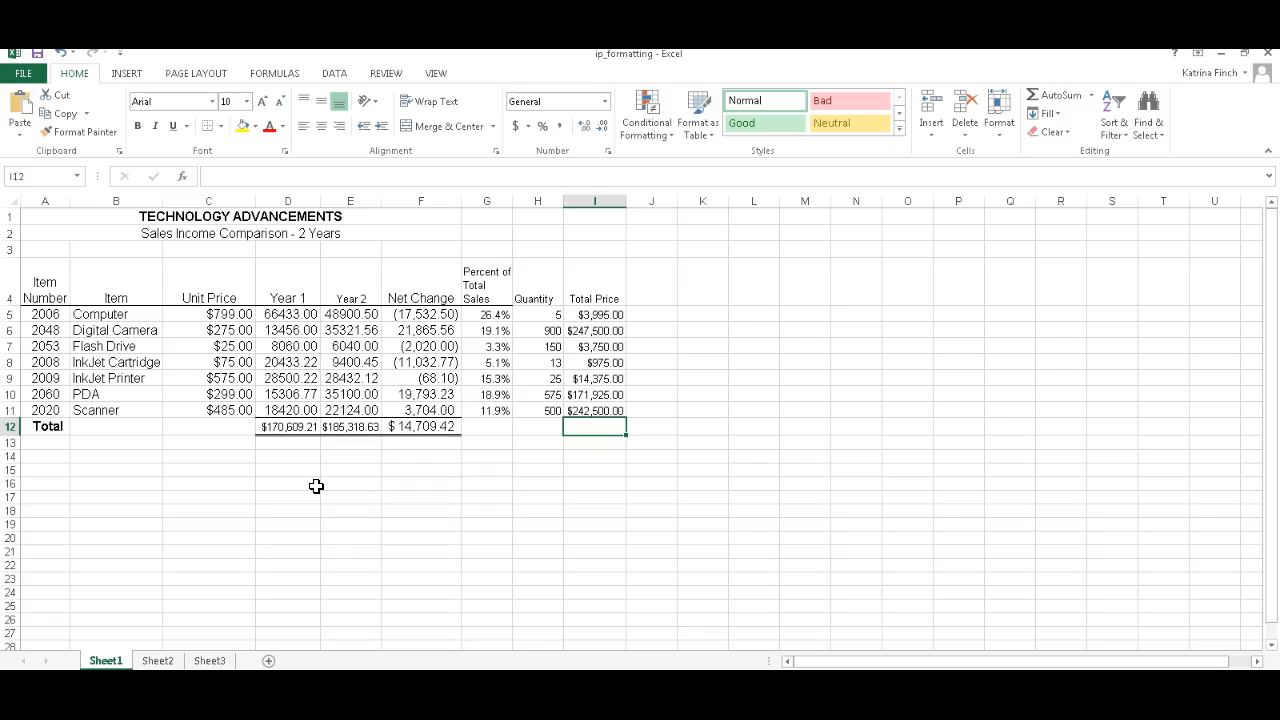
# Enter the label "Average" in A13, below the Total label.
pyautogui.click(50, 447)
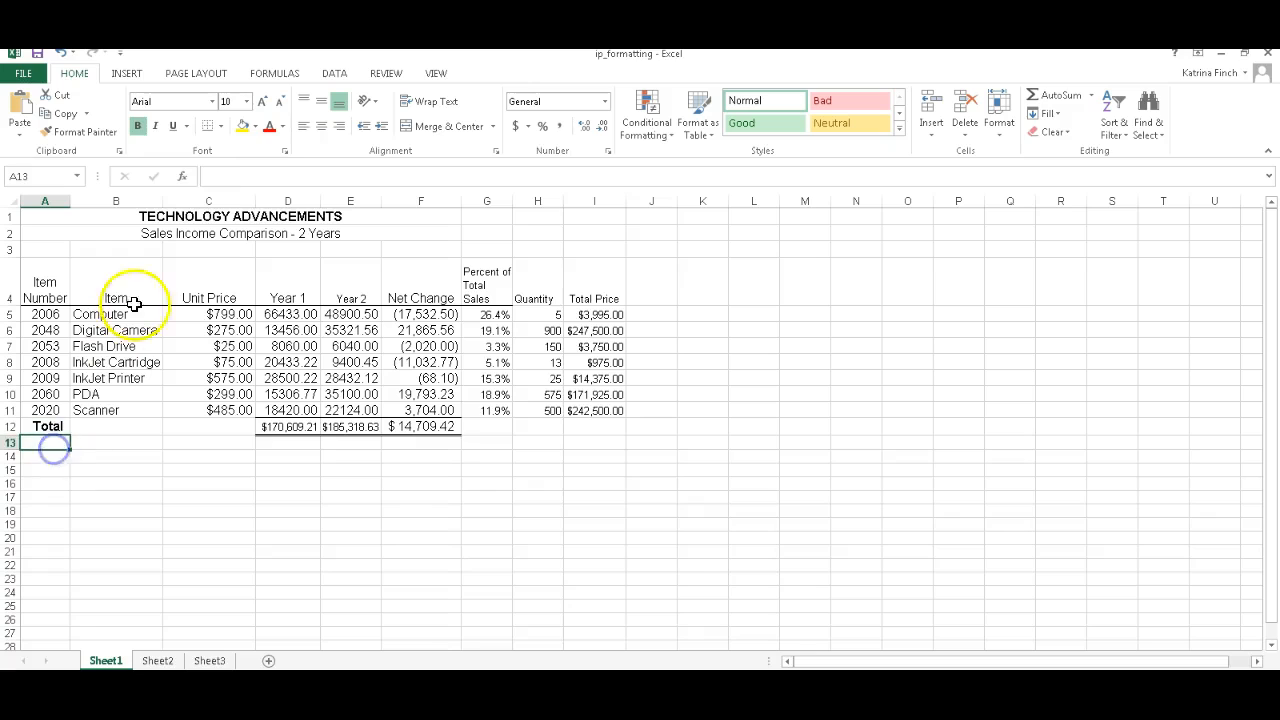
pyautogui.write('Average')
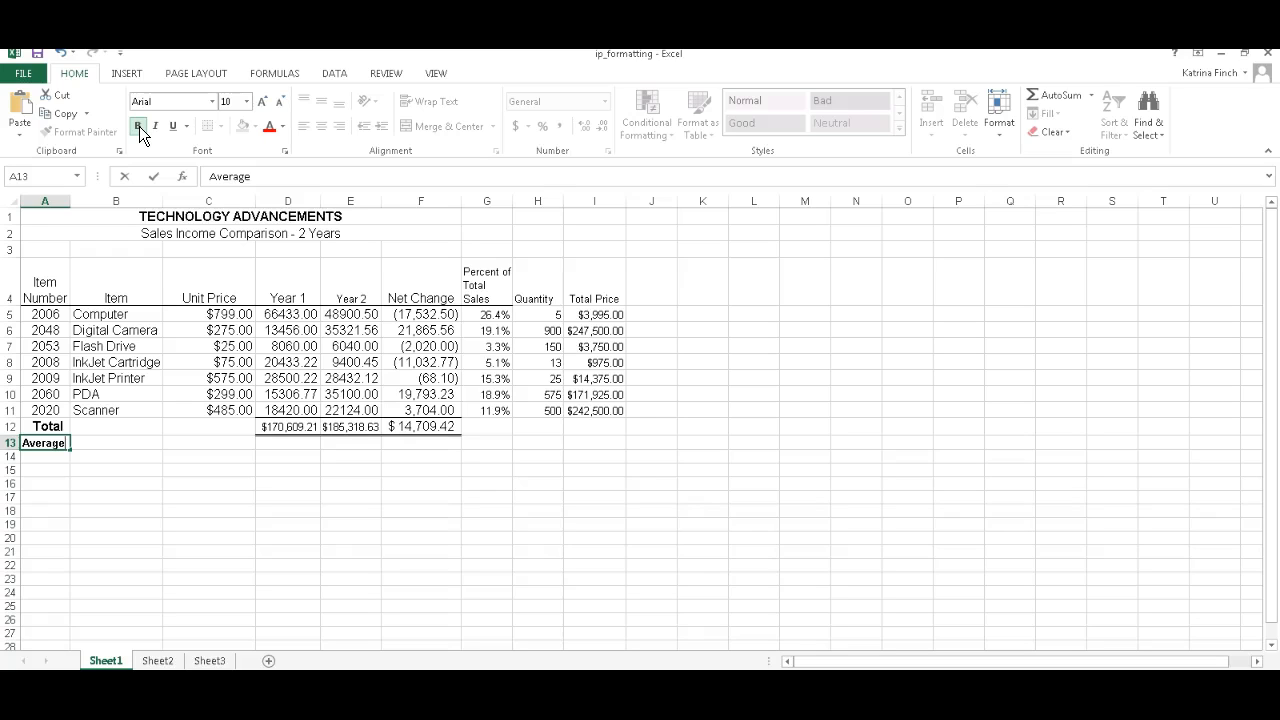
pyautogui.press('Right')
# Insert an AVERAGE formula in C13 covering only the unit prices in C5:C11.
pyautogui.press('Right')
pyautogui.press('Right')
pyautogui.press('Left')
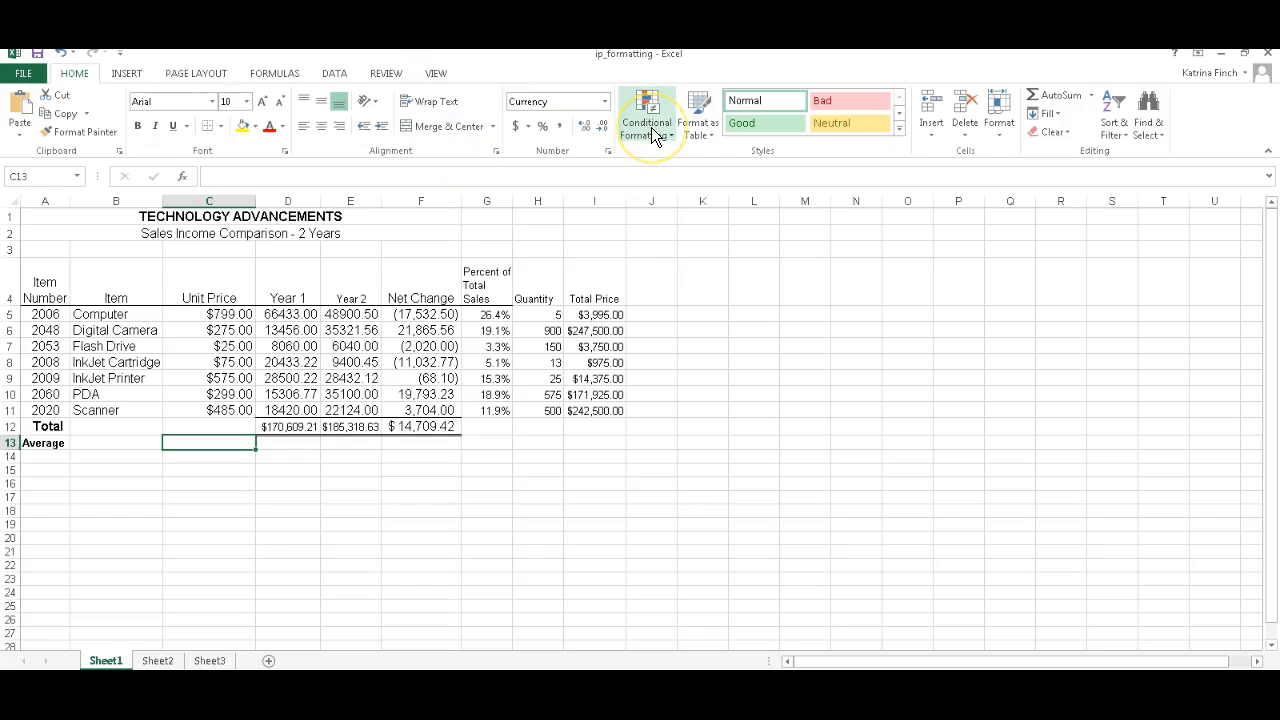
pyautogui.click(1091, 96)
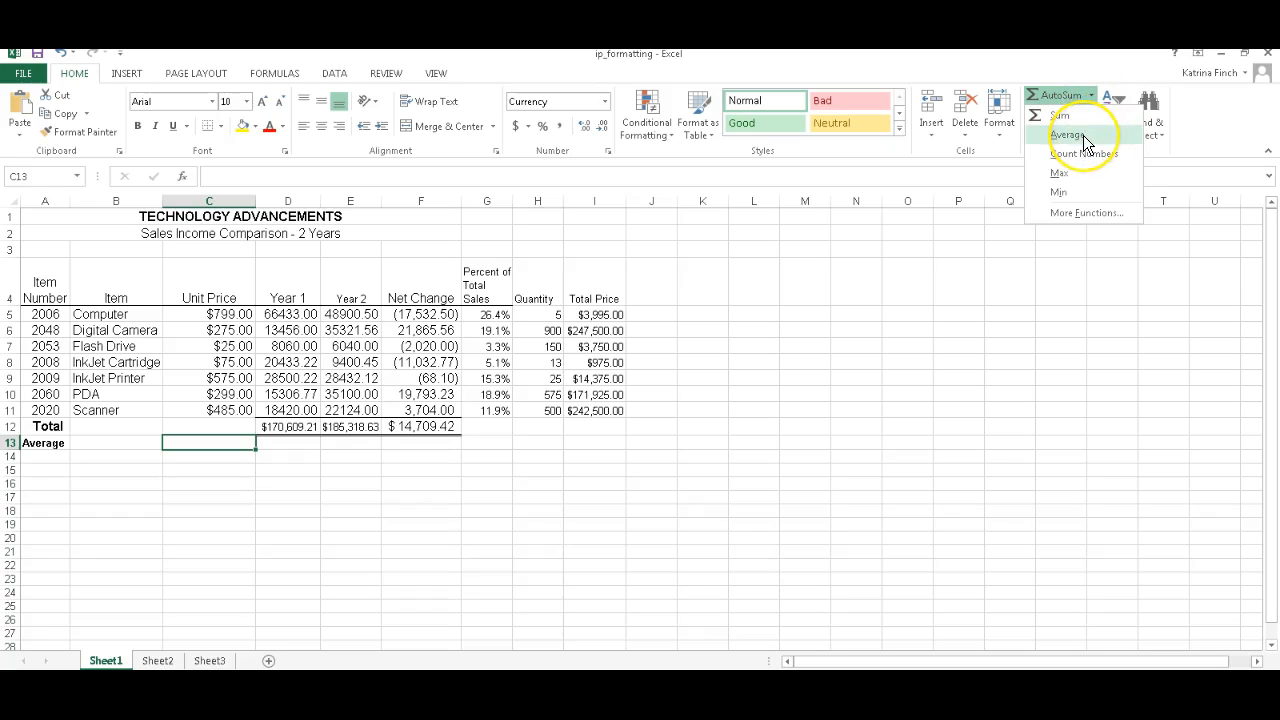
pyautogui.click(1087, 138)
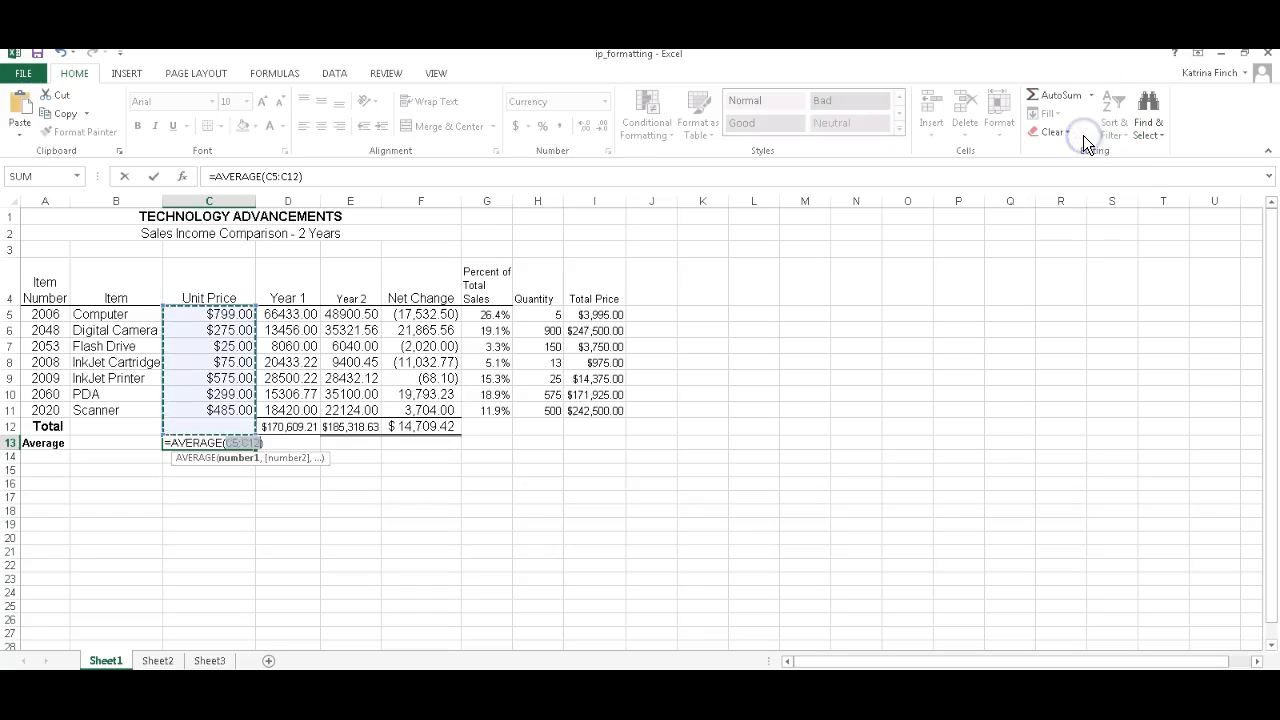
pyautogui.moveTo(240, 314); pyautogui.dragTo(242, 408)
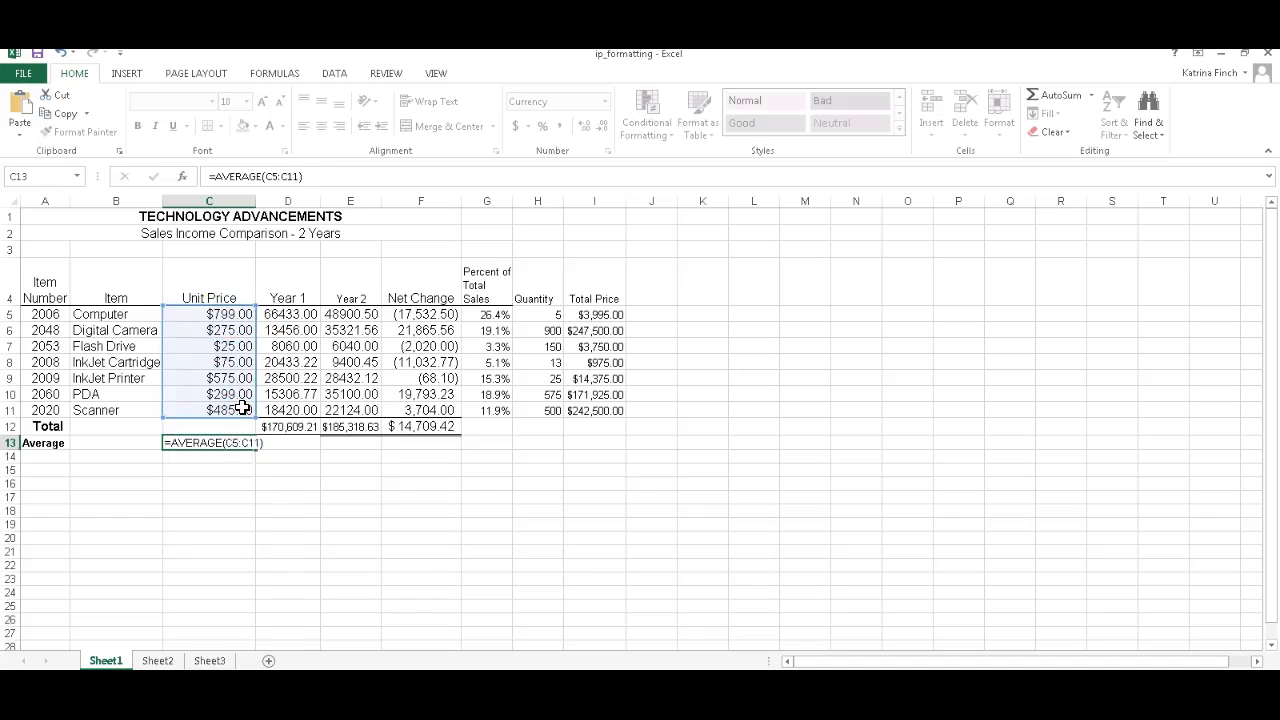
pyautogui.press('Return')
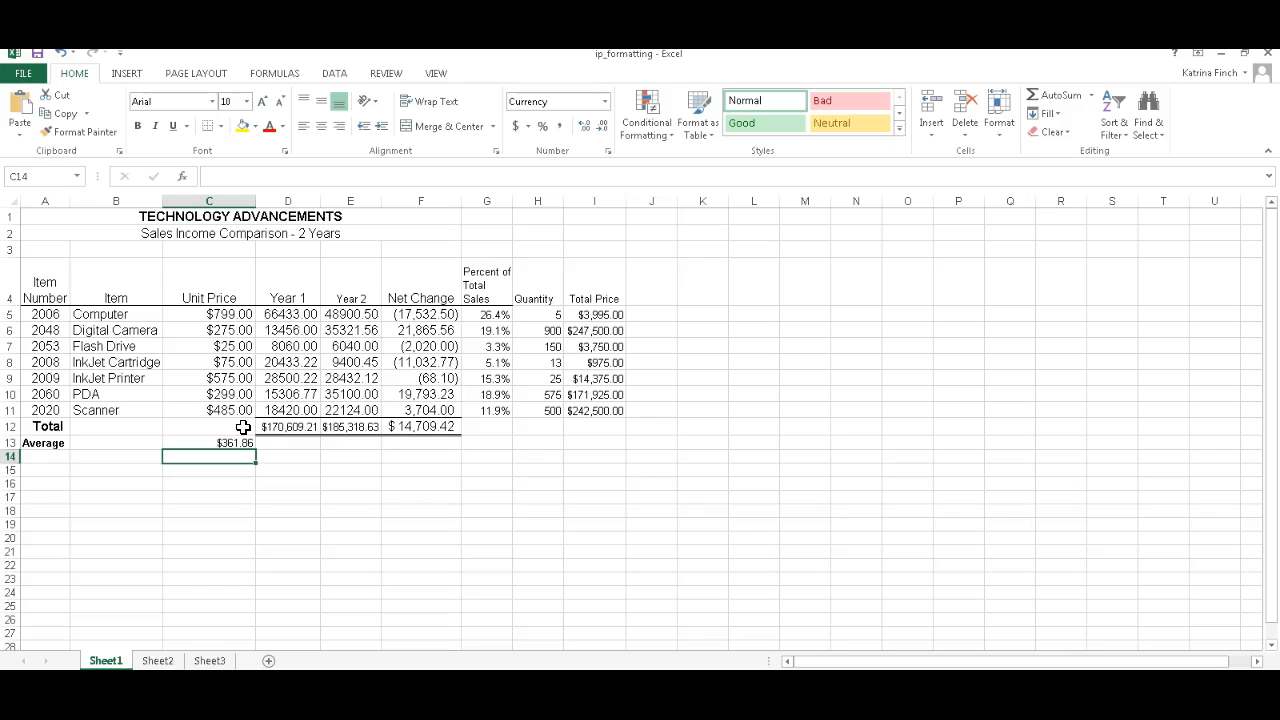
# Enter the label "Highest" in A14, below the Average label.
pyautogui.click(58, 457)
pyautogui.write('Highest')
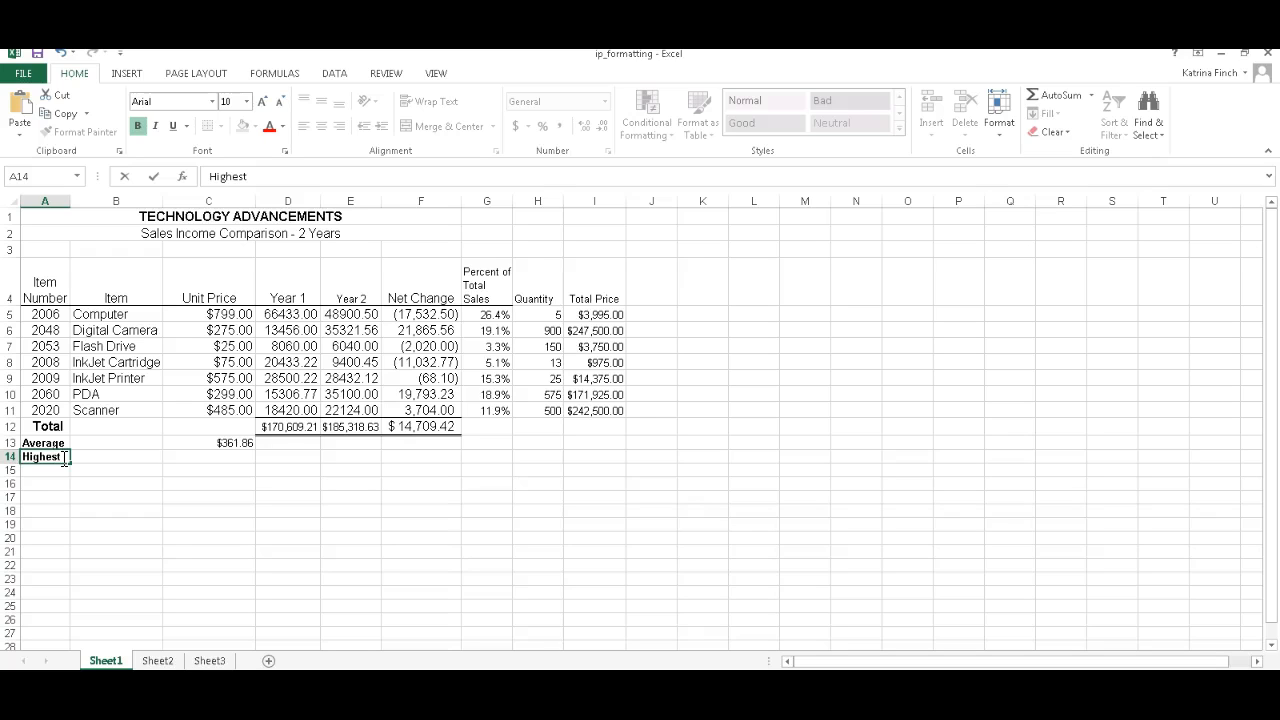
pyautogui.press('Tab')
# Enter the formula =max(c5:c11) in C14 to find the highest unit price.
pyautogui.press('Tab')
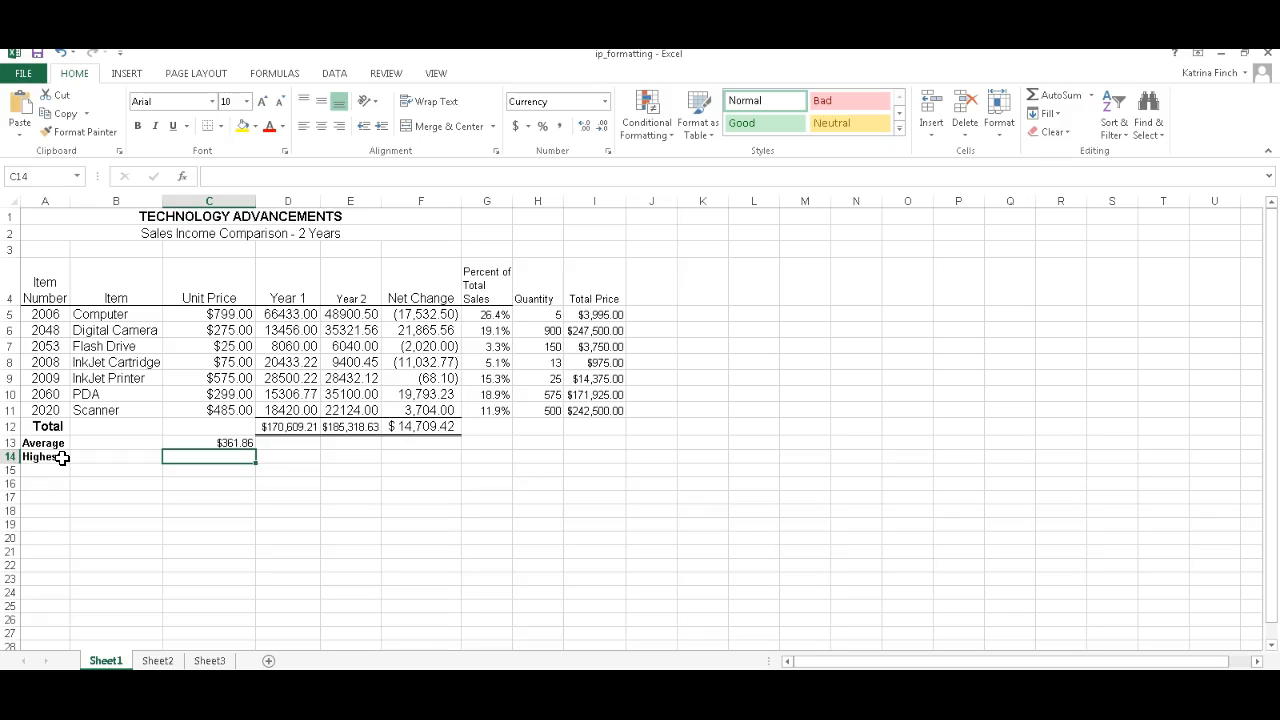
pyautogui.write('=')
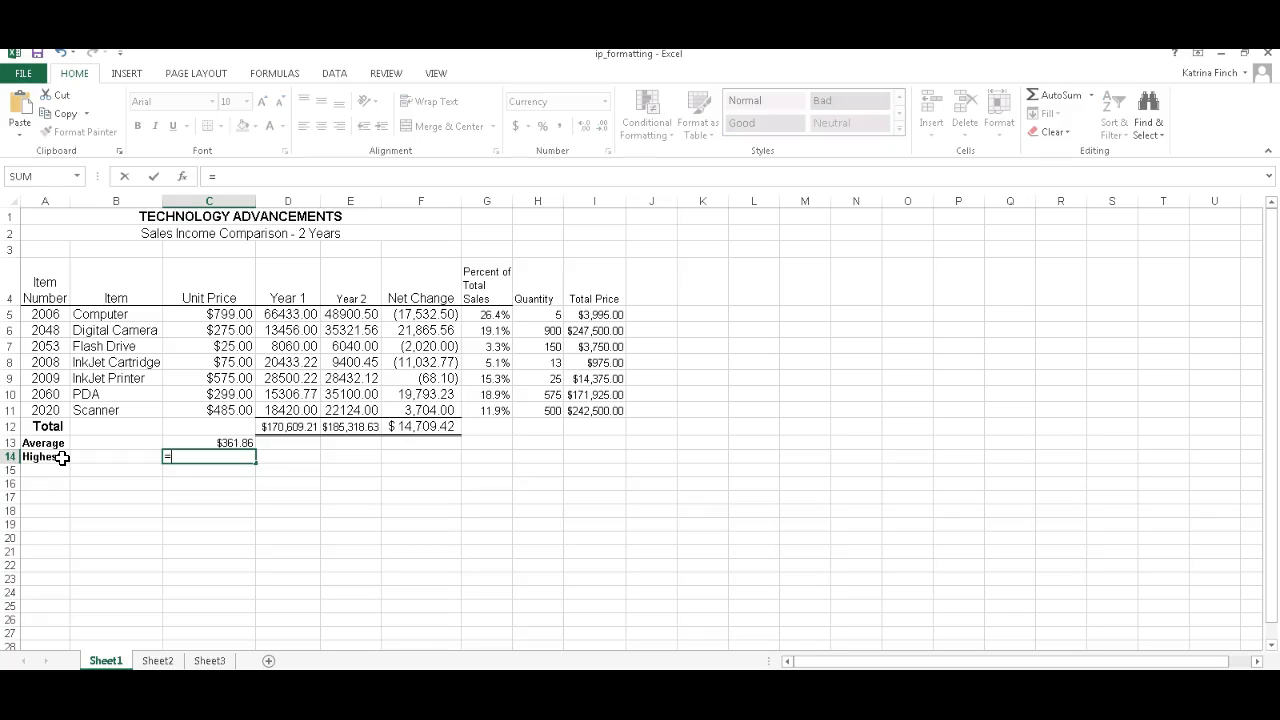
pyautogui.write('max(')
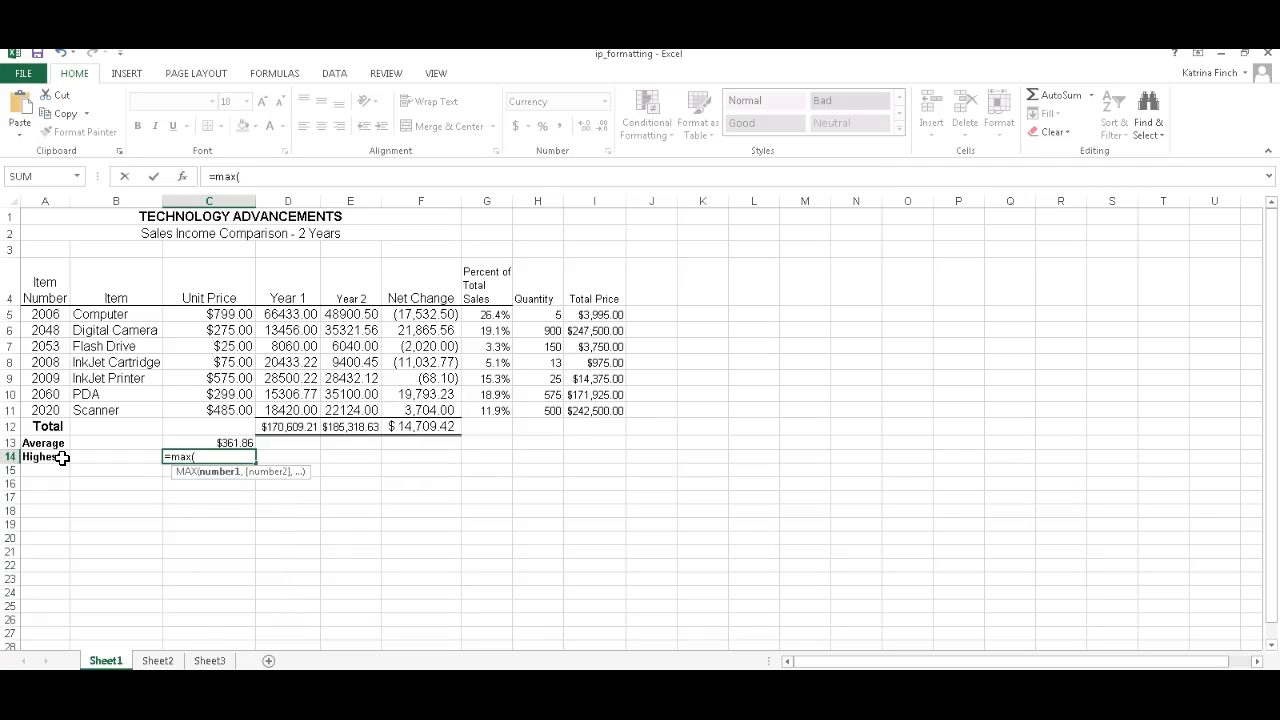
pyautogui.write('c')
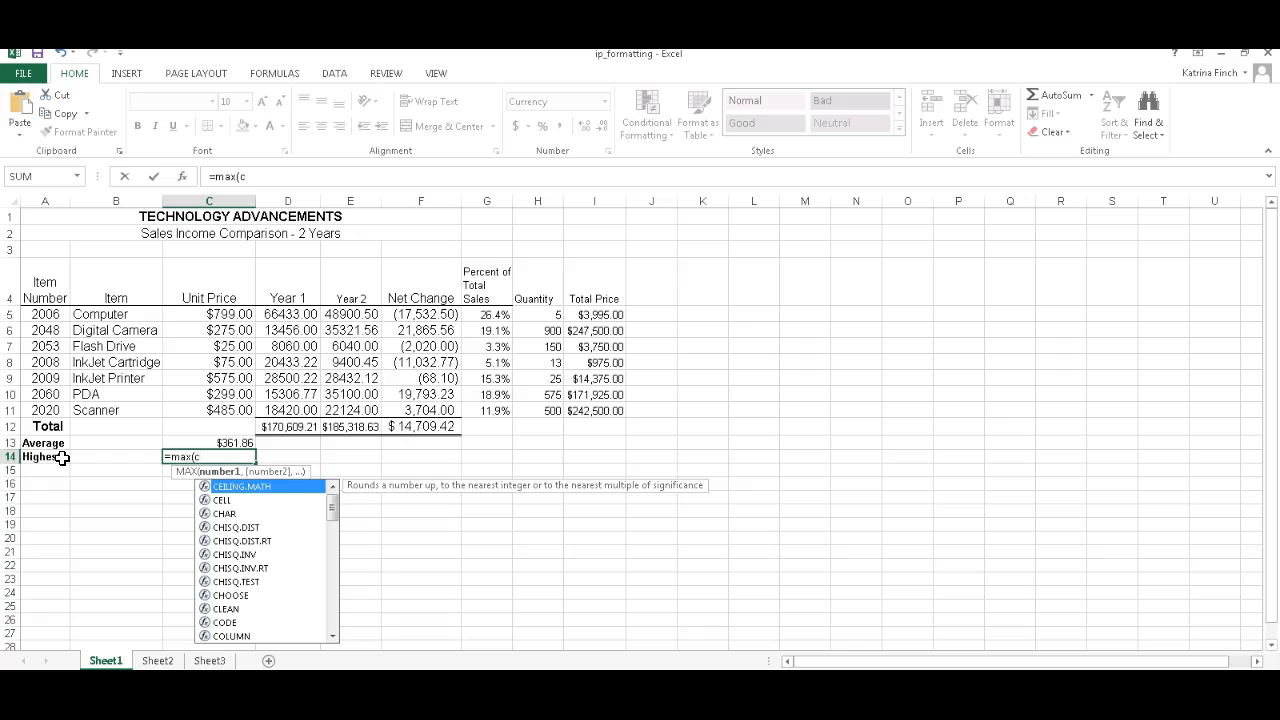
pyautogui.write('5')
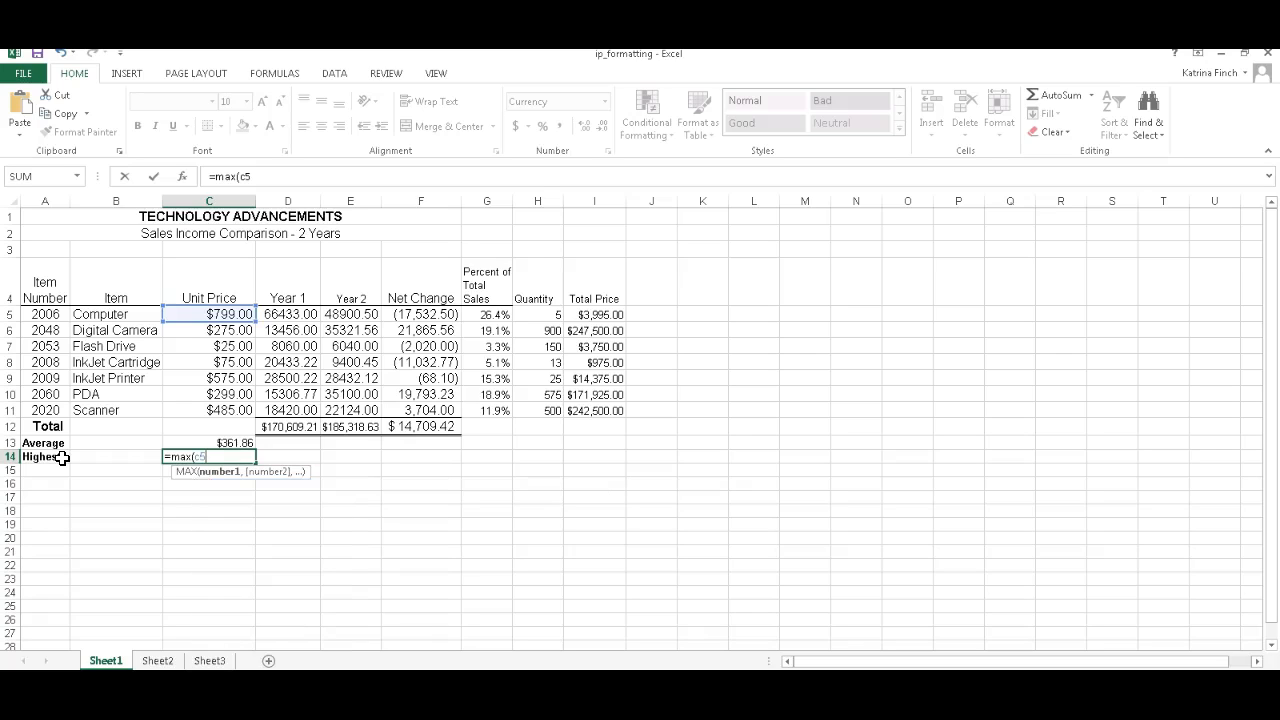
pyautogui.write(':c')
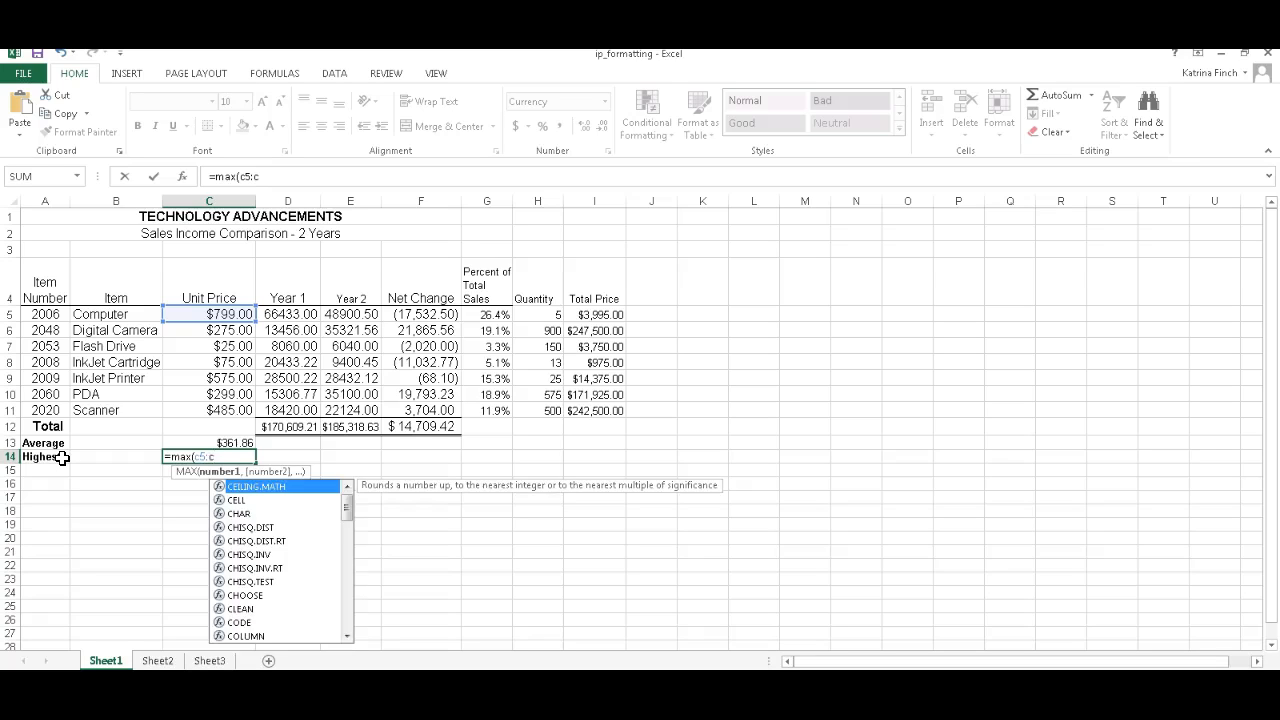
pyautogui.write('11')
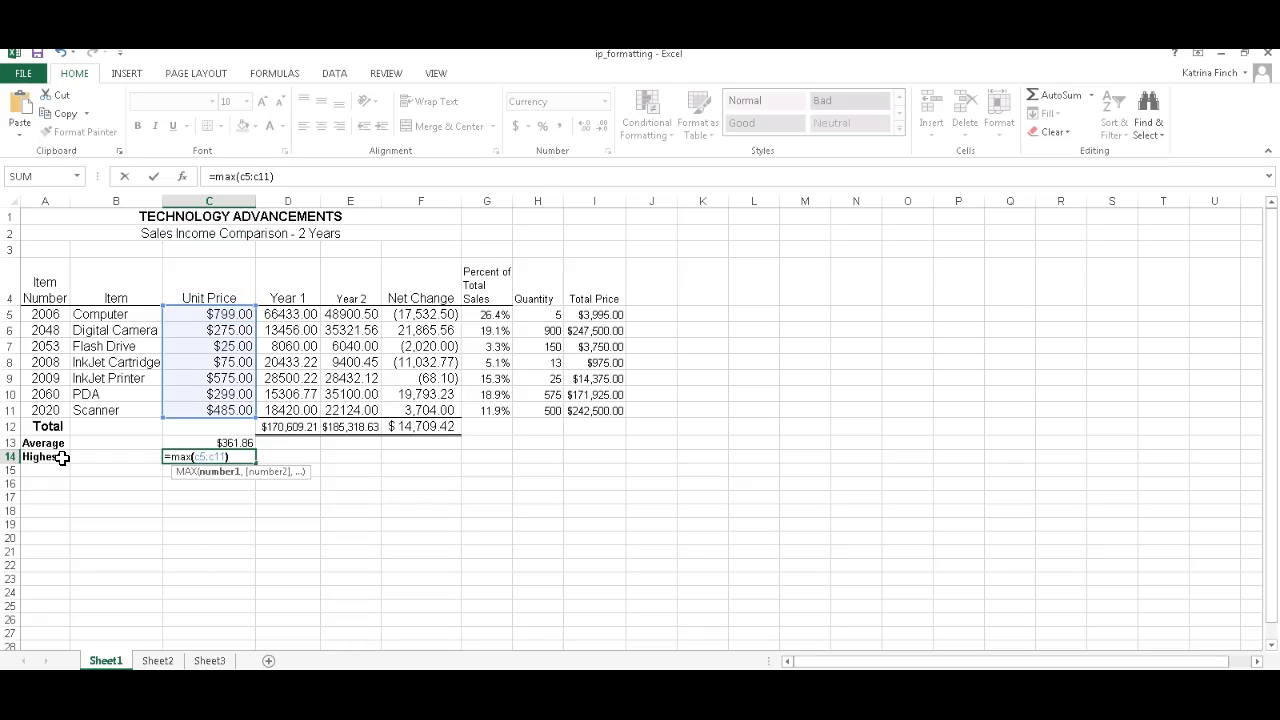
pyautogui.press('Return')
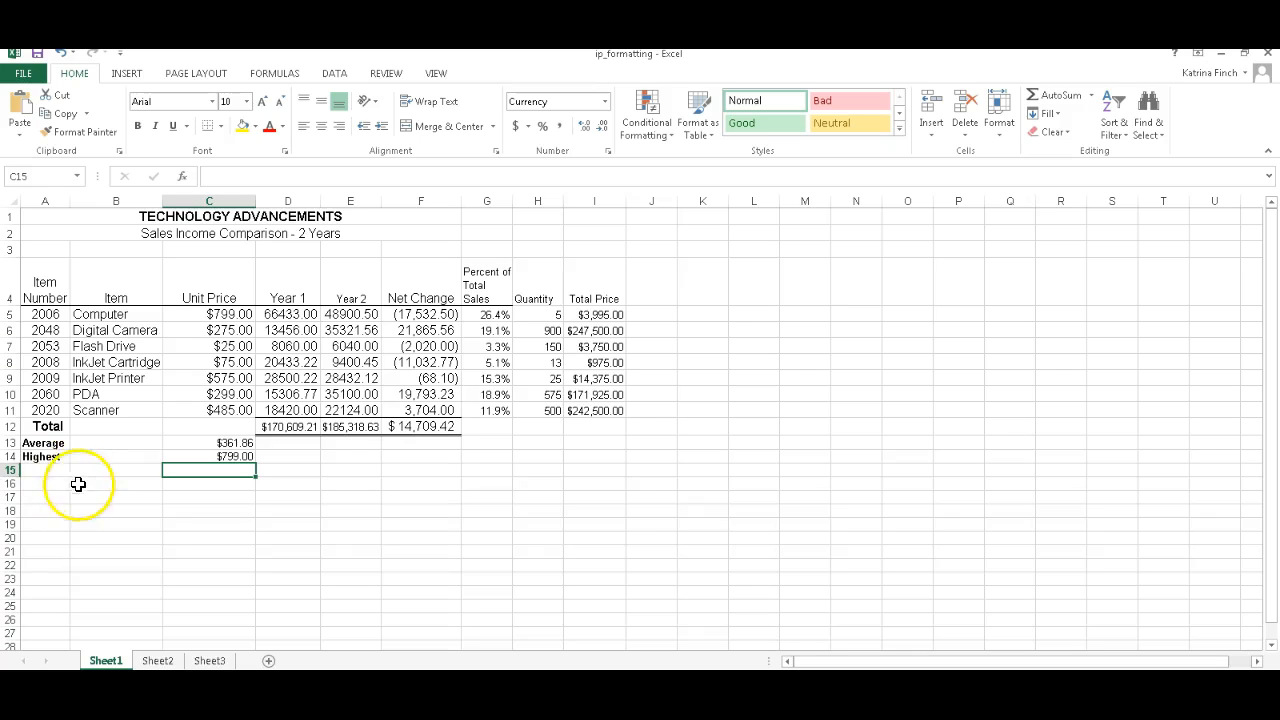
# Set A15 to bold and enter the label "Lowest" in it.
pyautogui.click(57, 468)
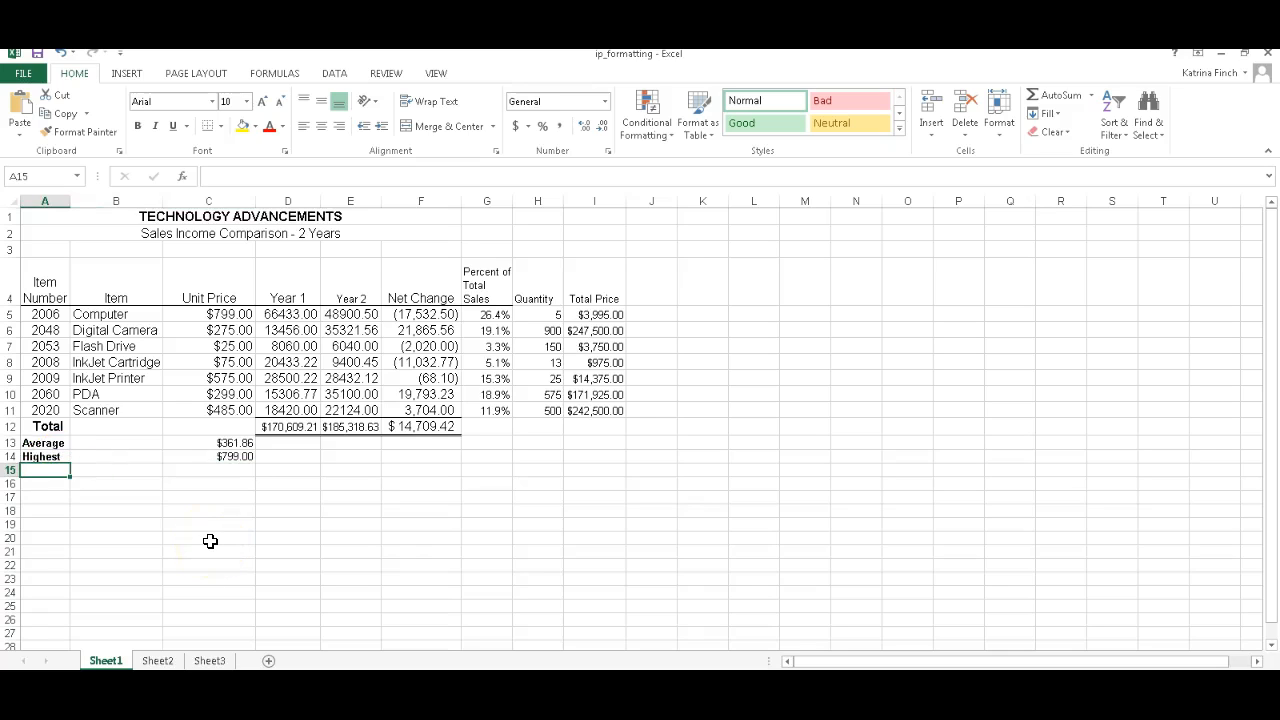
pyautogui.click(139, 127)
pyautogui.write('Lowest')
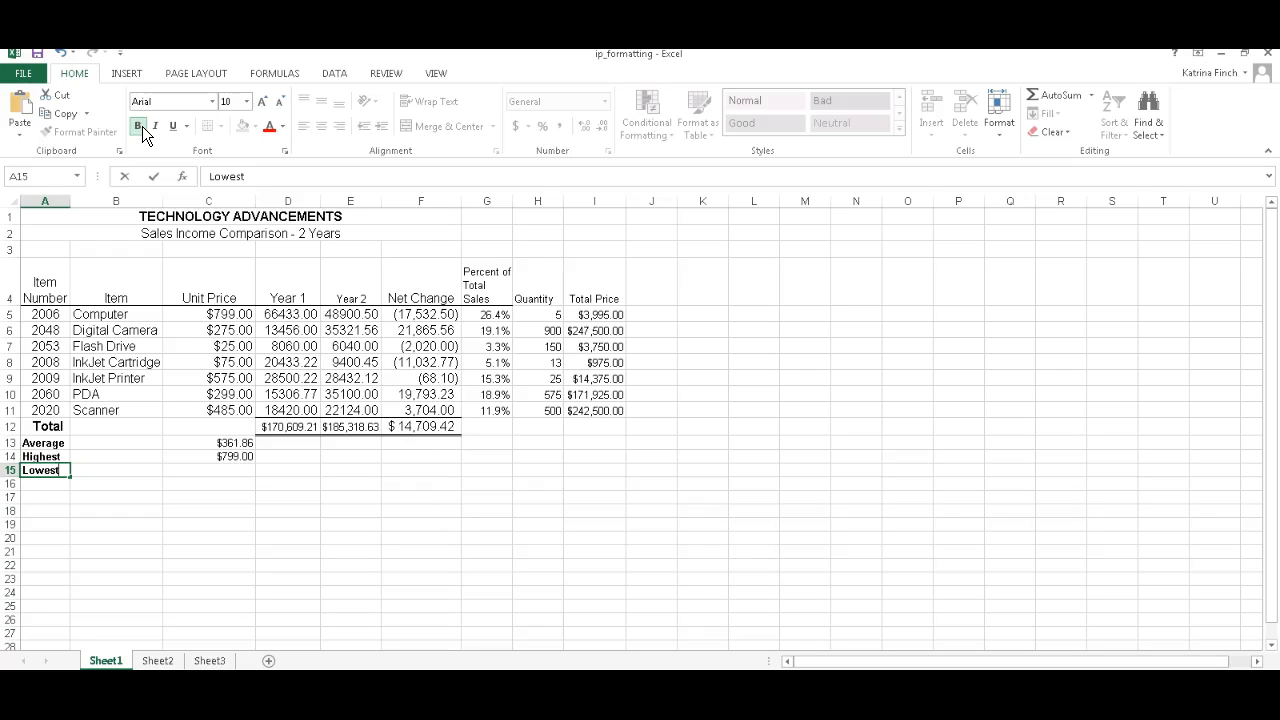
pyautogui.press('Right')
# Enter the formula =min(c5:c11) in C15 to find the lowest unit price.
pyautogui.press('Right')
pyautogui.press('Right')
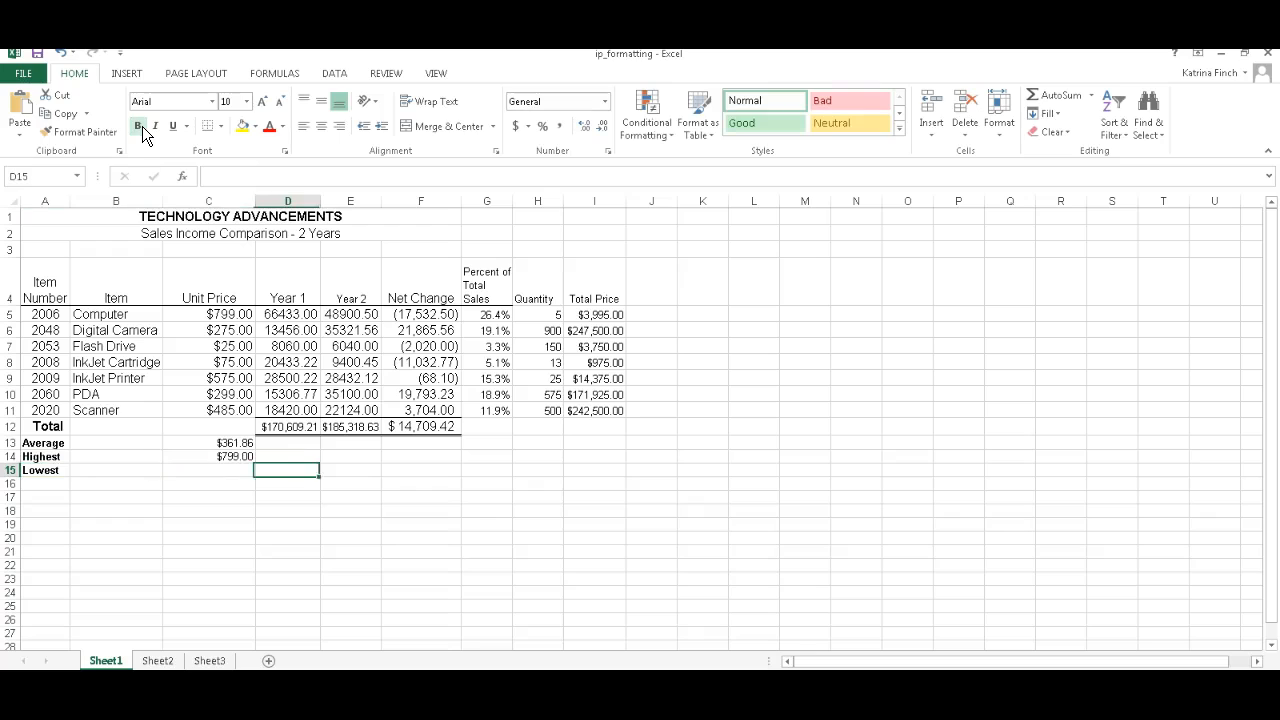
pyautogui.press('Left')
pyautogui.write('=')
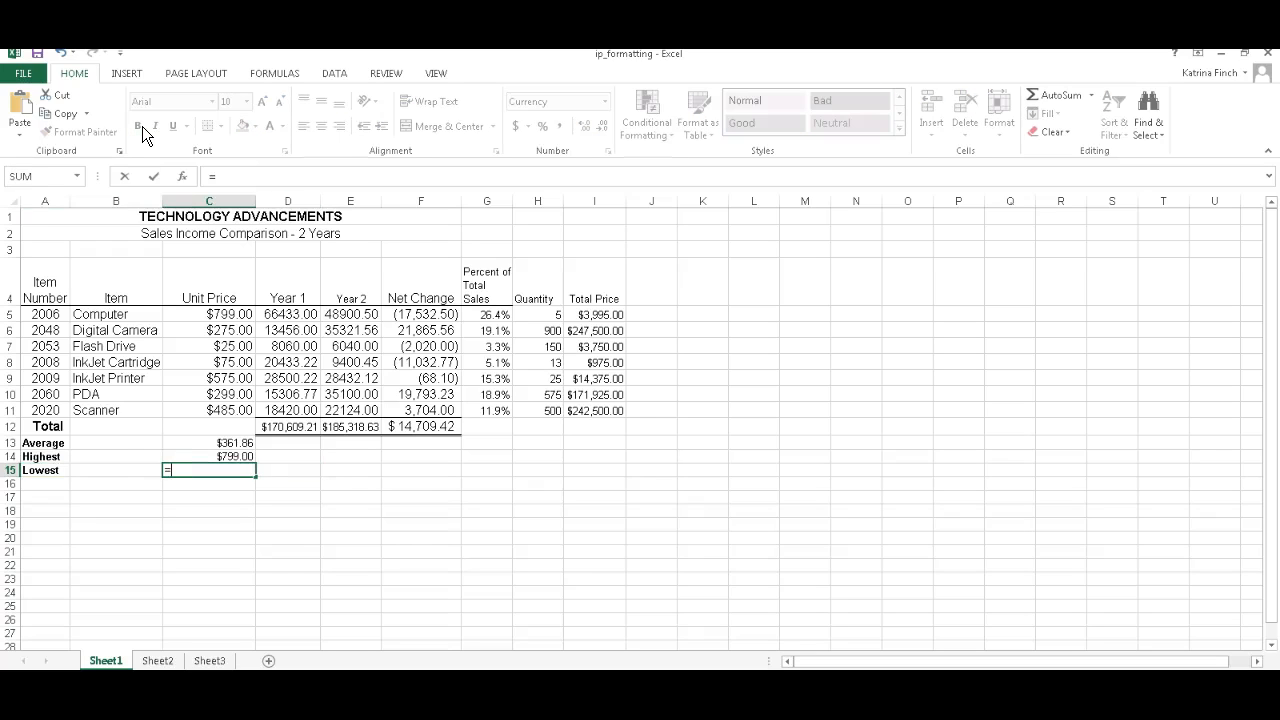
pyautogui.write('min(')
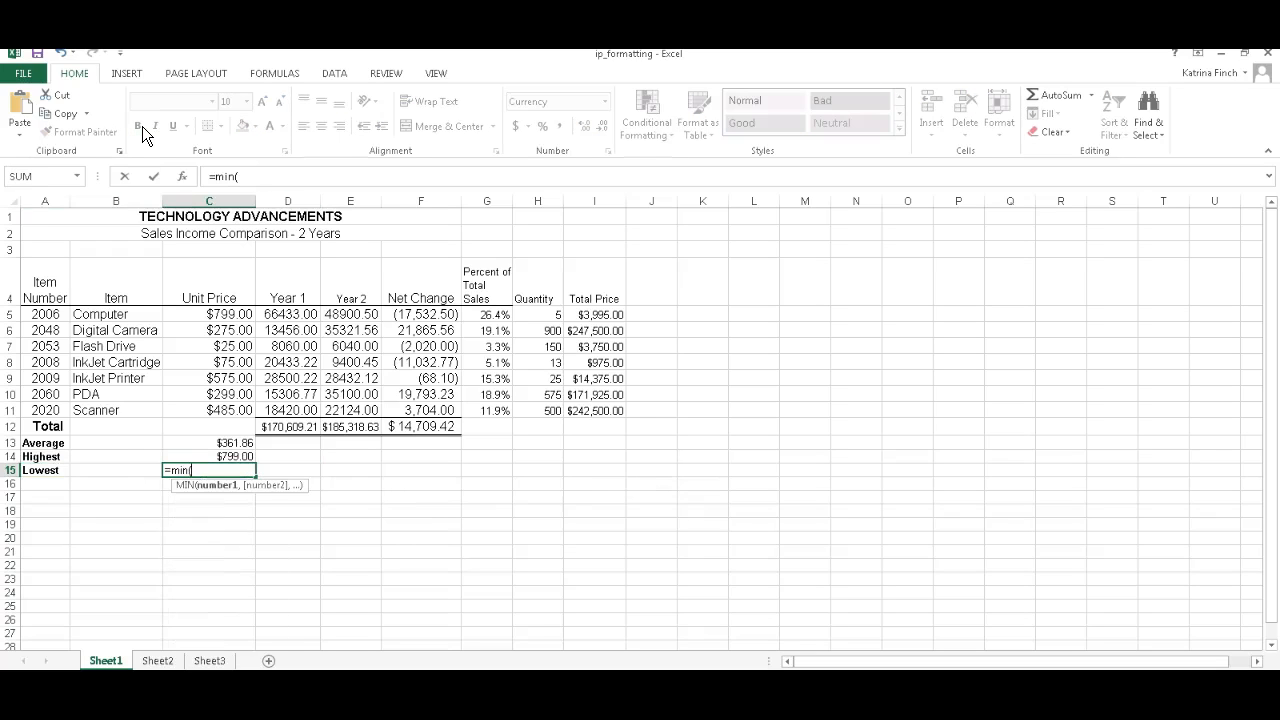
pyautogui.write('c')
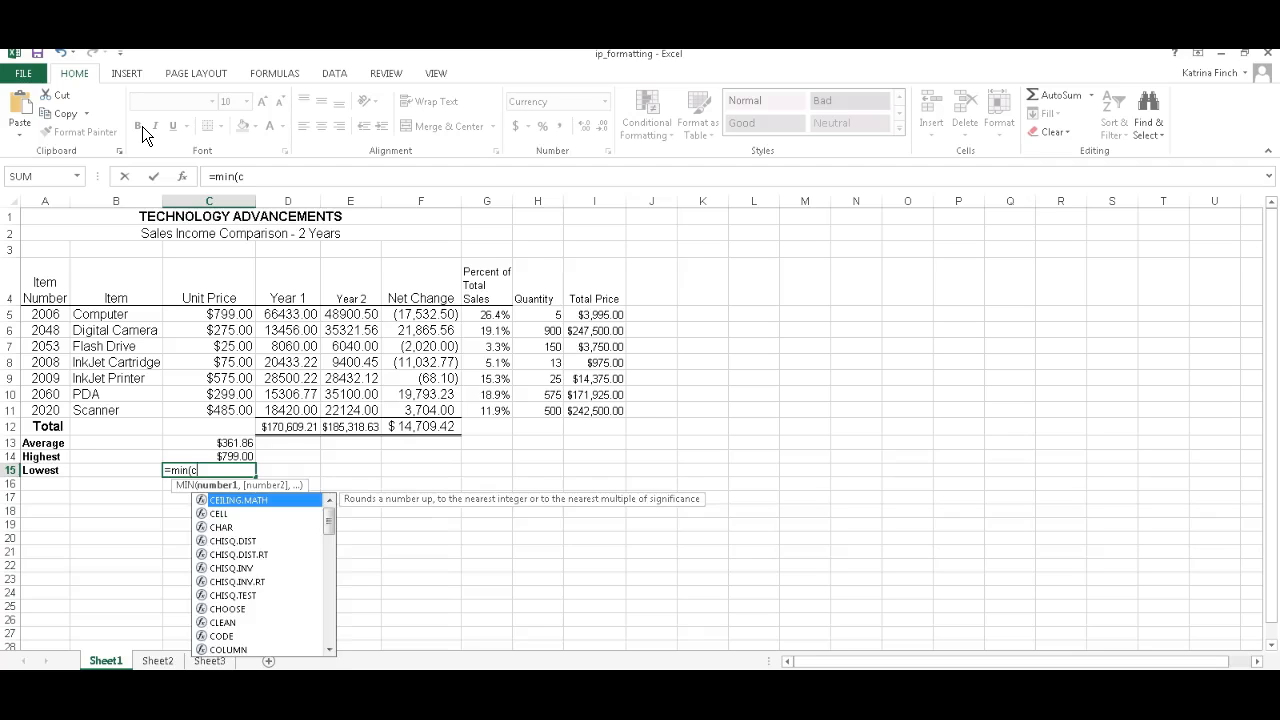
pyautogui.write('5:')
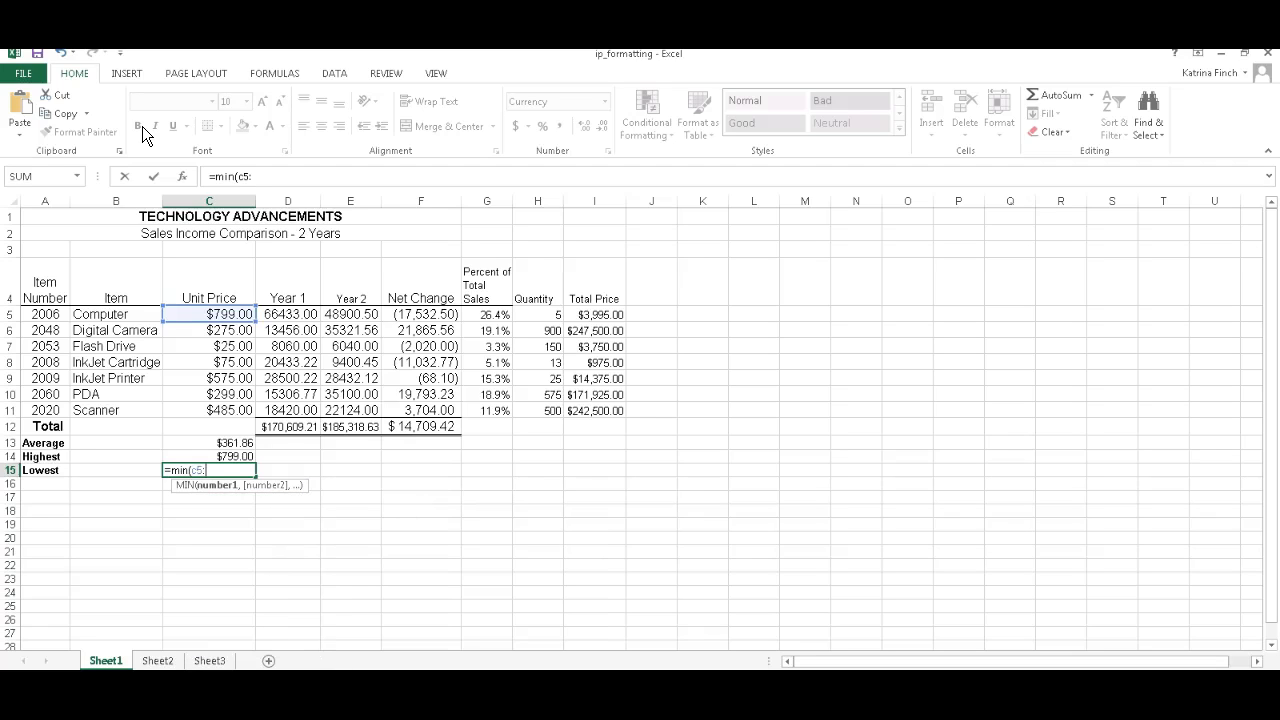
pyautogui.write('c11)')
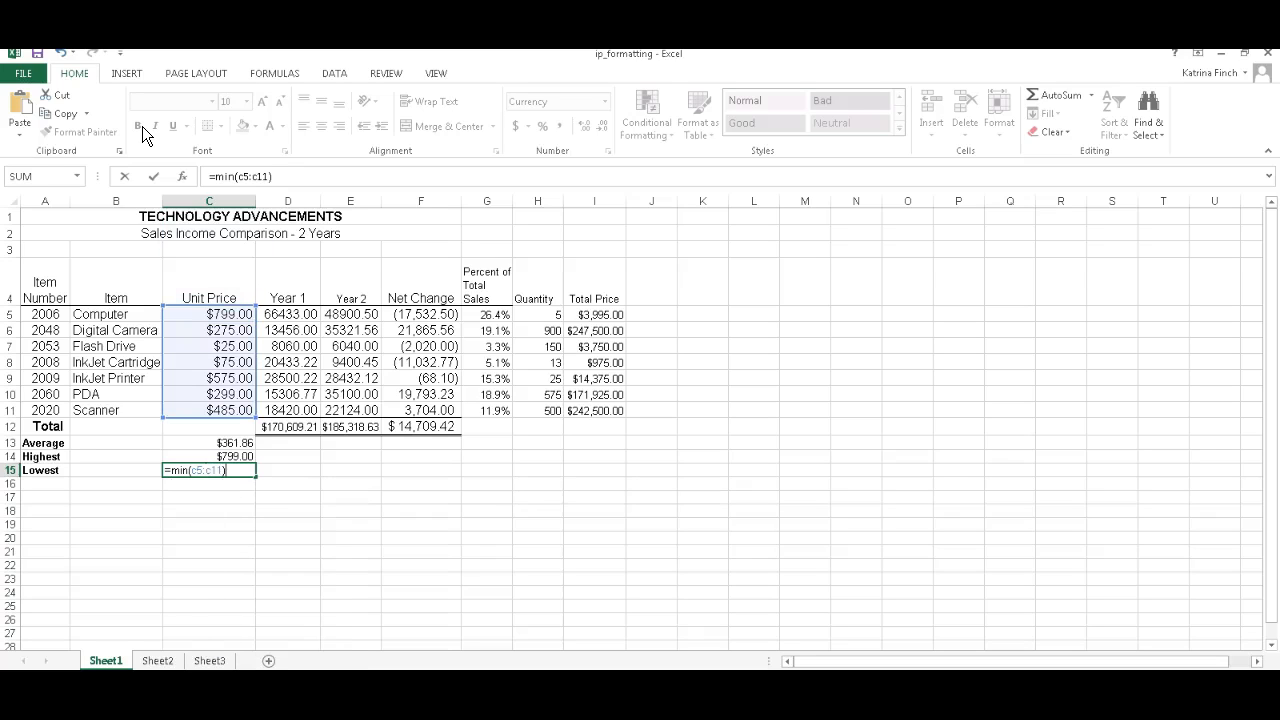
pyautogui.press('Return')
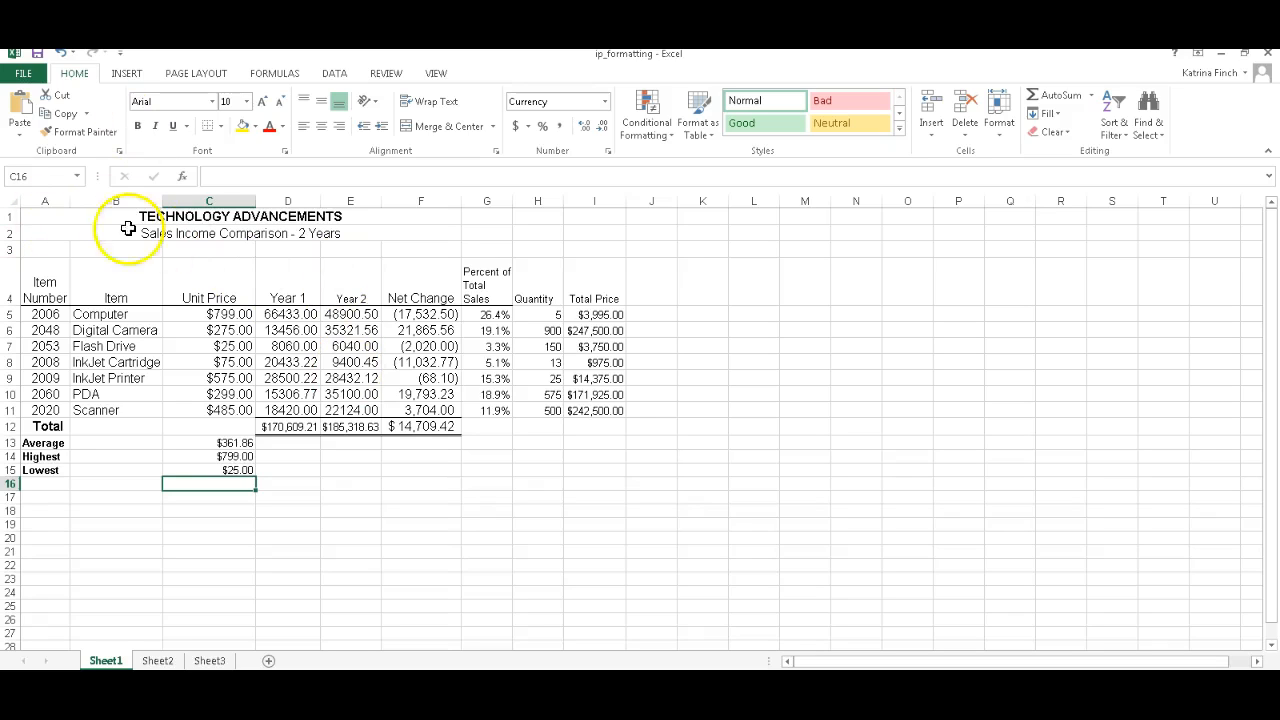
# Merge and center the title "TECHNOLOGY ADVANCEMENTS" across A1:I1.
pyautogui.click(50, 219)
pyautogui.moveTo(50, 219); pyautogui.dragTo(600, 208)
pyautogui.click(456, 126)
pyautogui.click(458, 128)
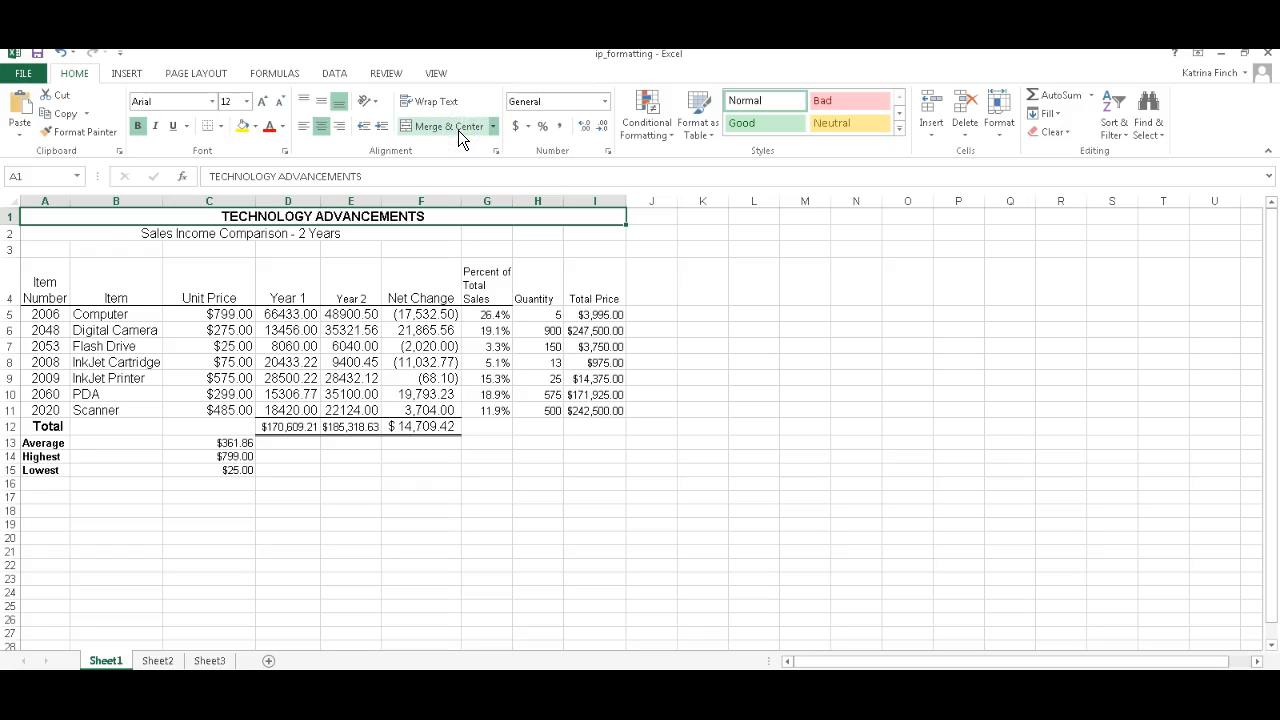
# Merge and center the subtitle "Sales Income Comparison - 2 Years" across A2:I2.
pyautogui.click(150, 231)
pyautogui.moveTo(150, 231); pyautogui.dragTo(606, 232)
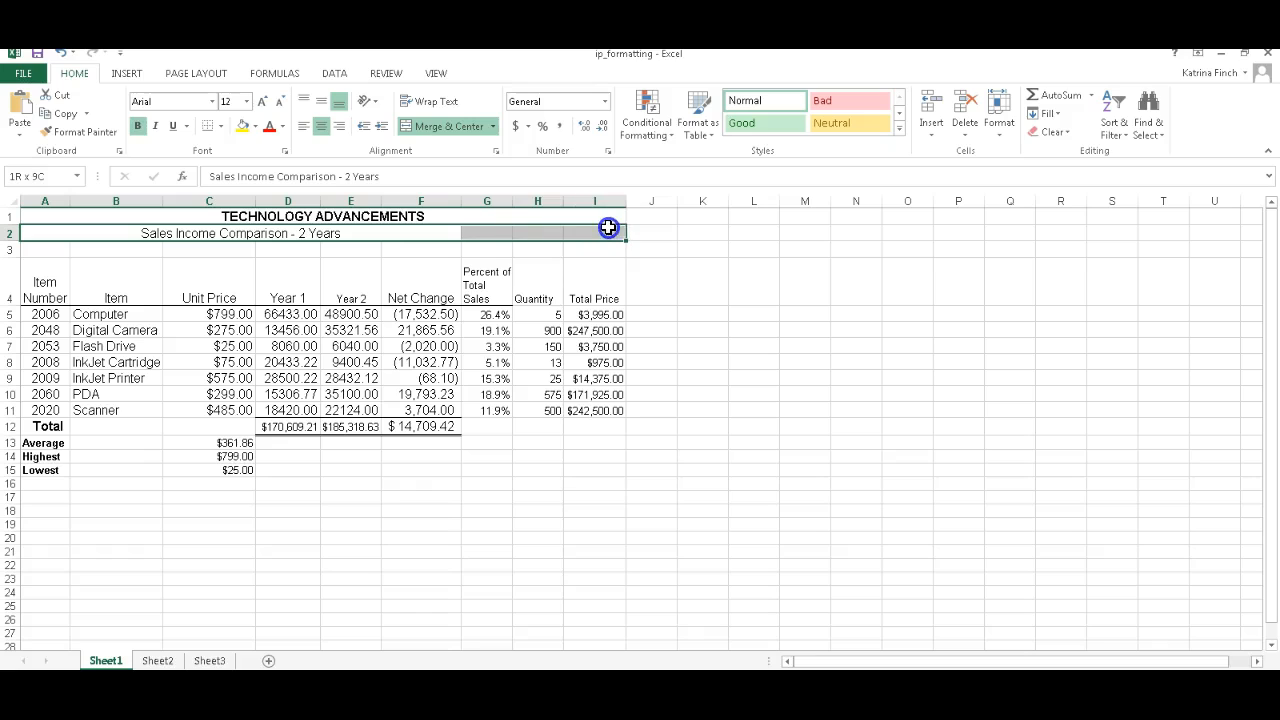
pyautogui.click(420, 130)
pyautogui.click(459, 127)
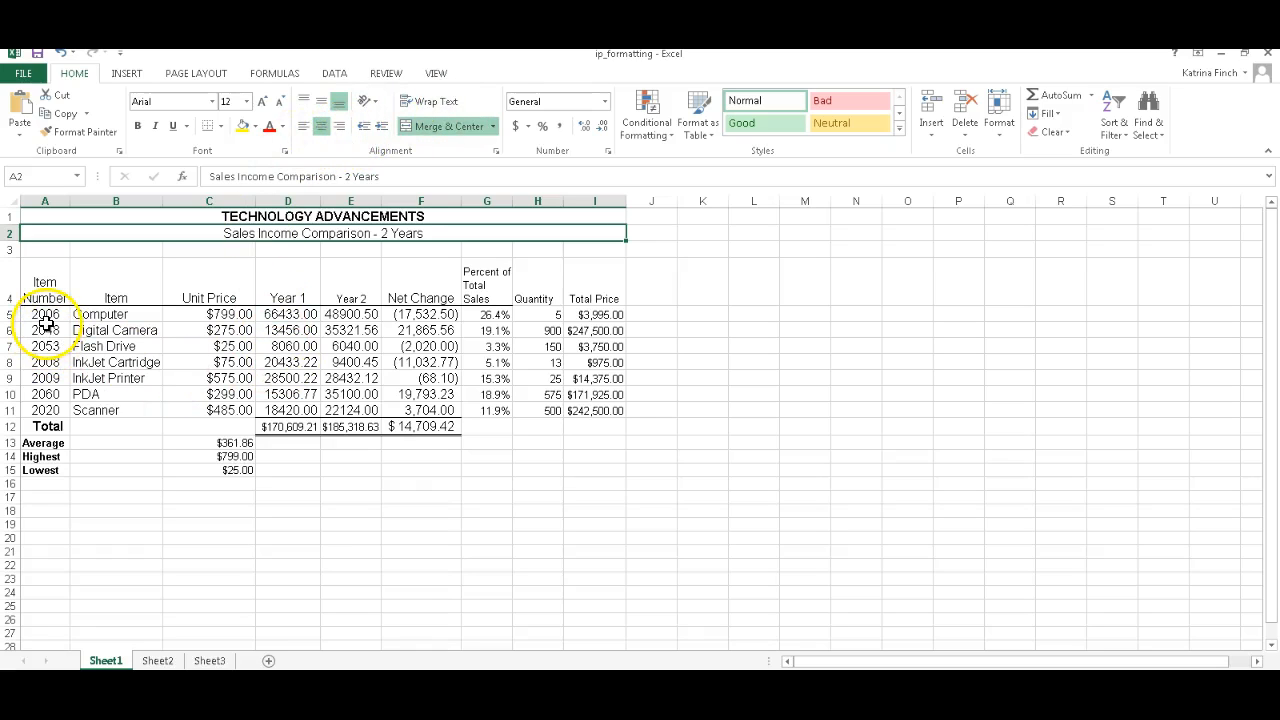
# Sort the item rows A5:I11 by Net Change values from largest to smallest, keeping the data marked as having headers.
pyautogui.moveTo(26, 314); pyautogui.dragTo(591, 409)
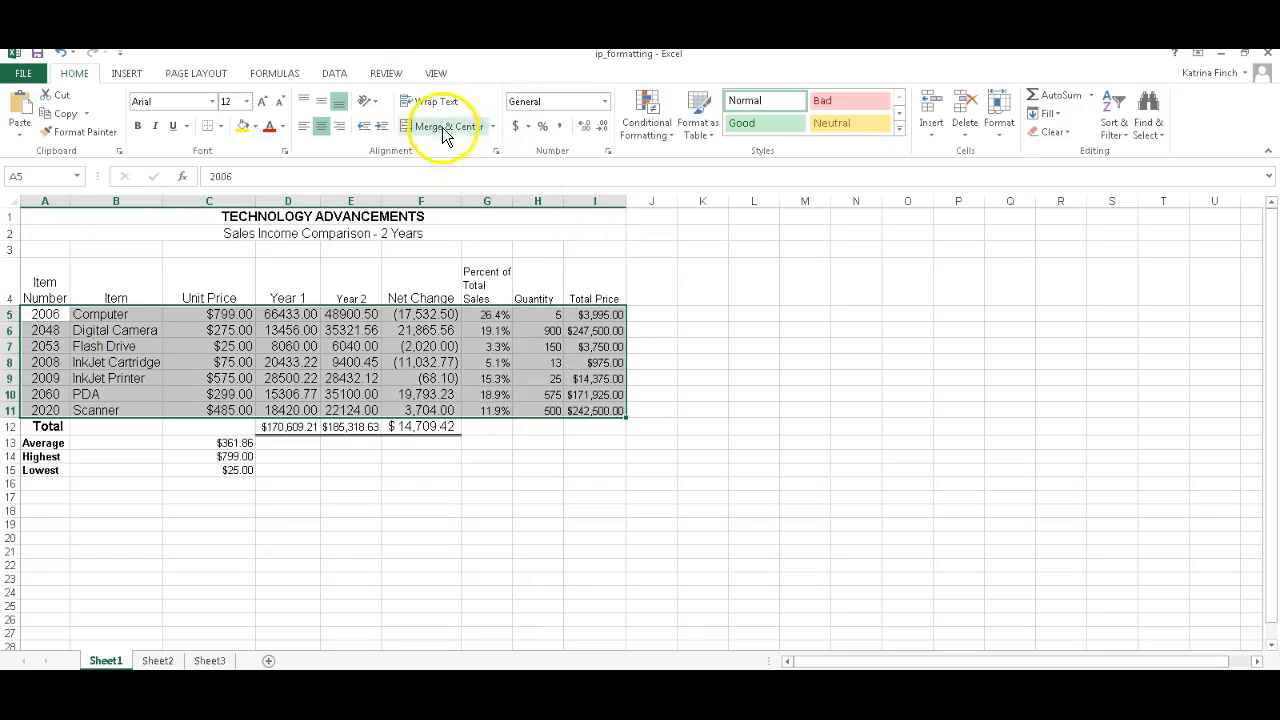
pyautogui.click(336, 74)
pyautogui.click(382, 116)
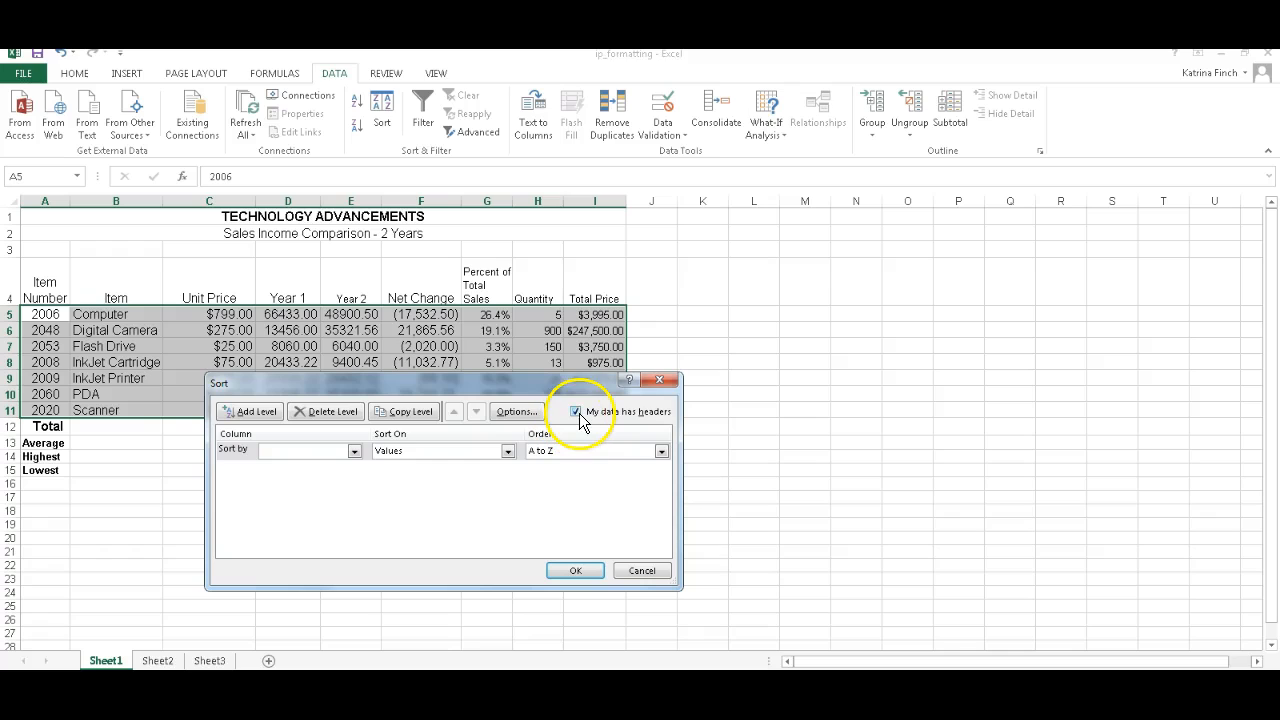
pyautogui.click(354, 451)
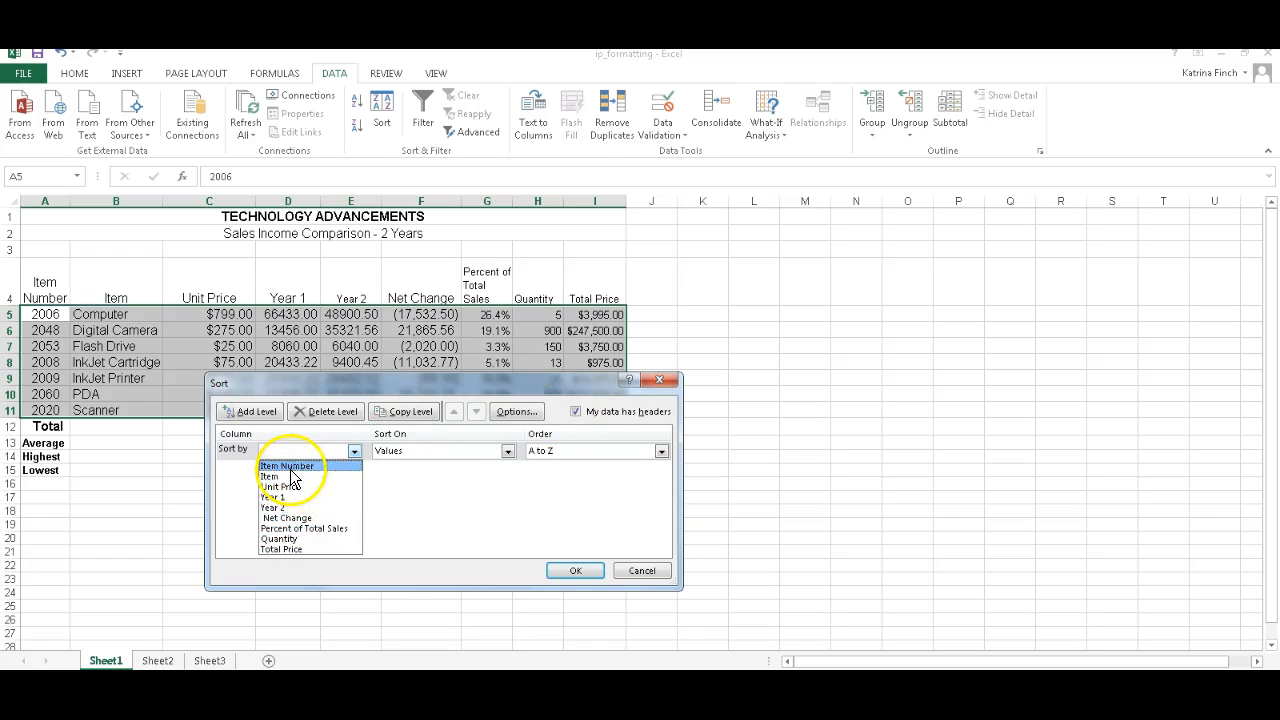
pyautogui.click(295, 518)
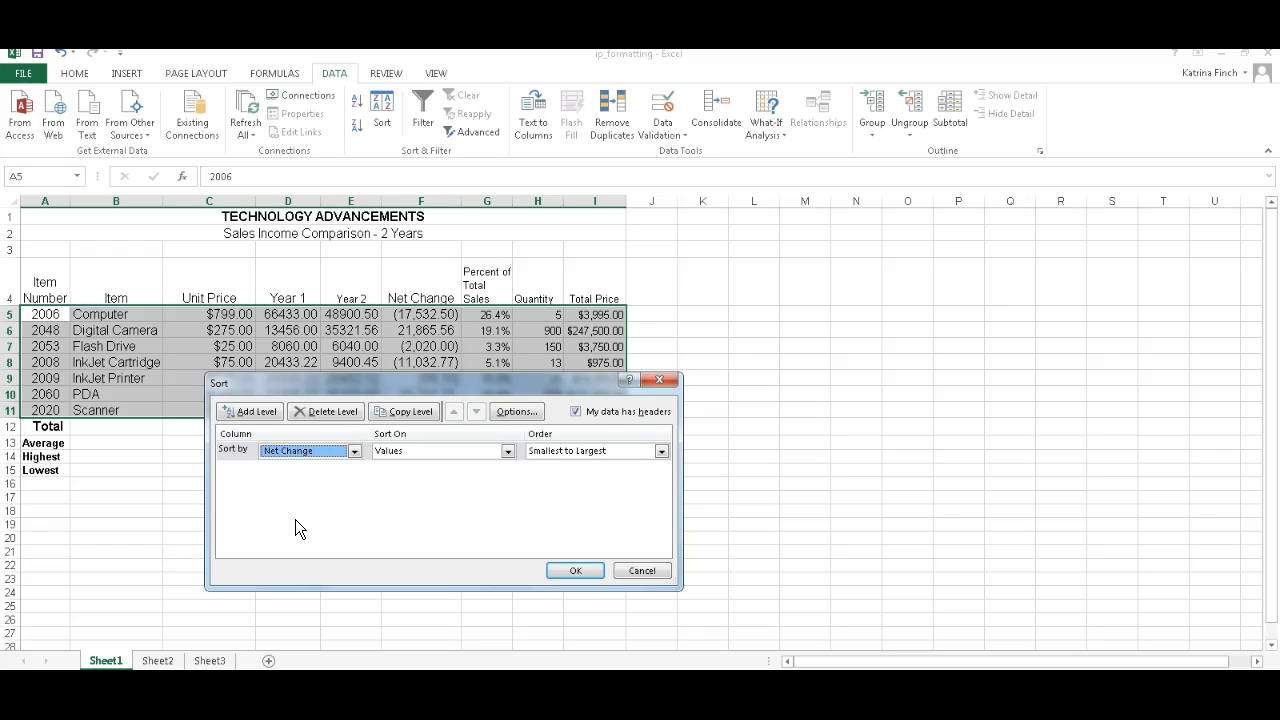
pyautogui.click(661, 451)
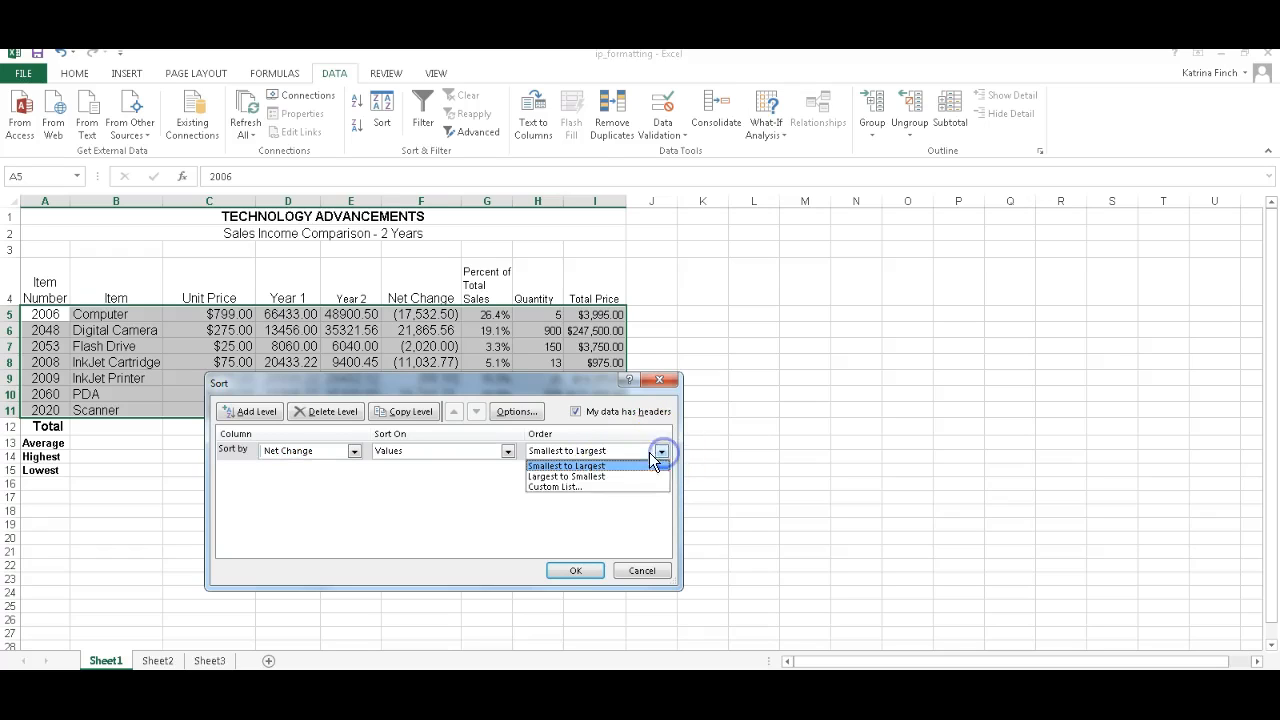
pyautogui.click(593, 476)
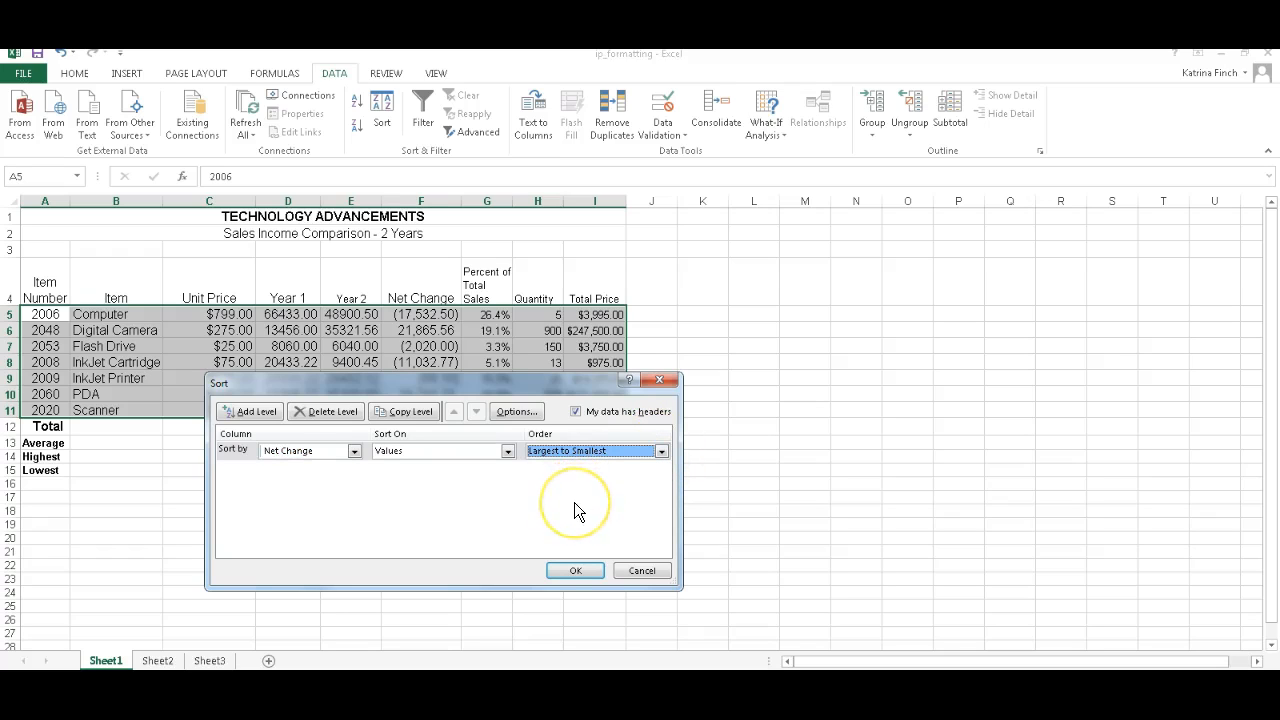
pyautogui.click(575, 570)
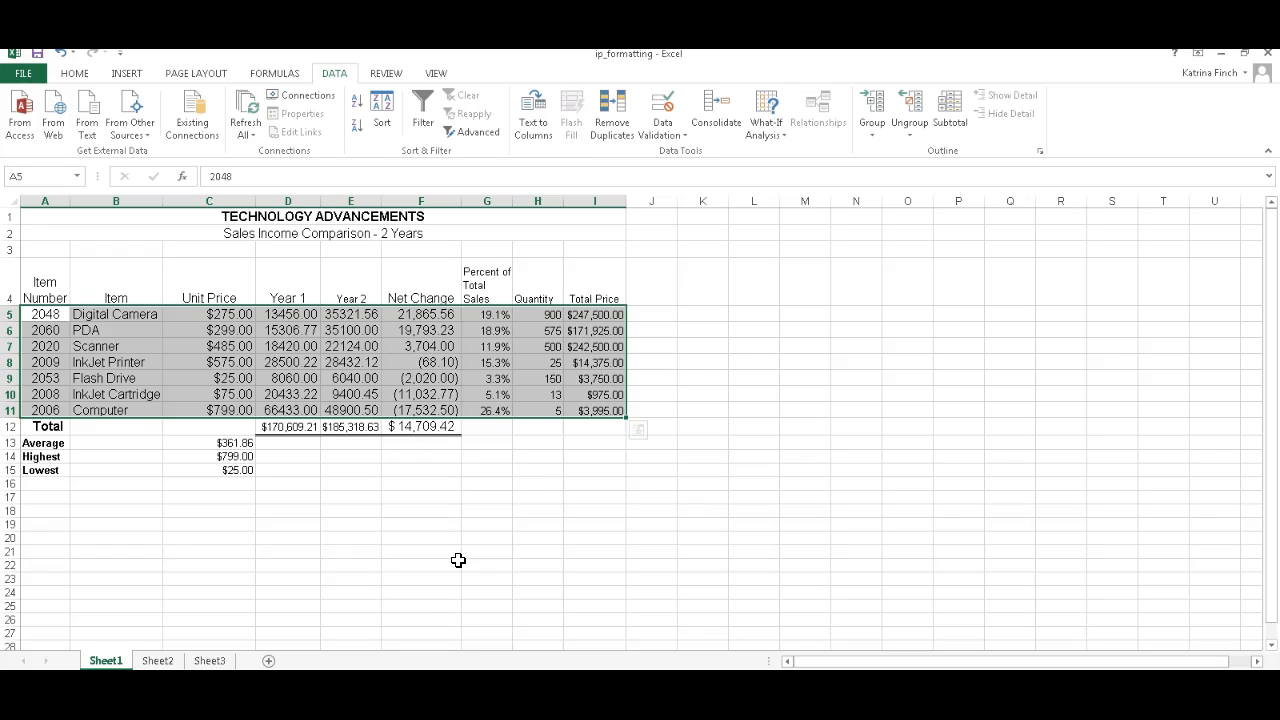
pyautogui.click(525, 396)
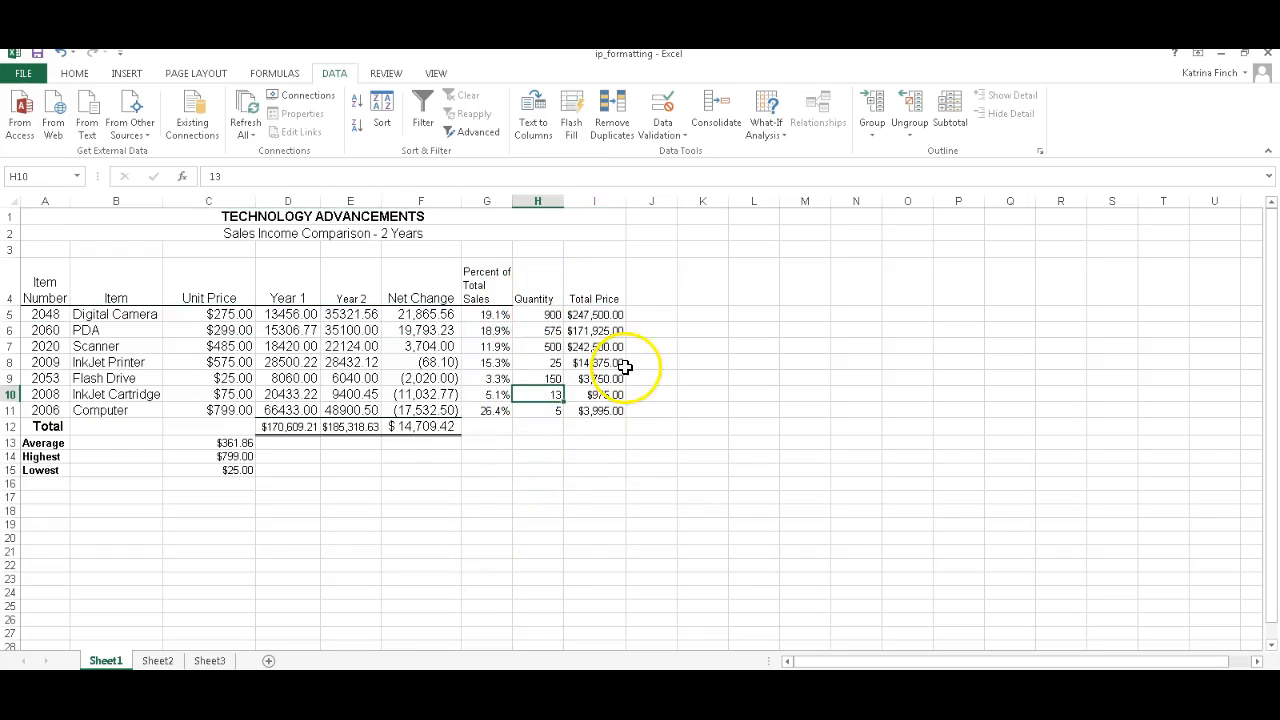
# Open the cell formatting settings for the header cells A4:I4, then close them.
pyautogui.moveTo(46, 277); pyautogui.dragTo(598, 274)
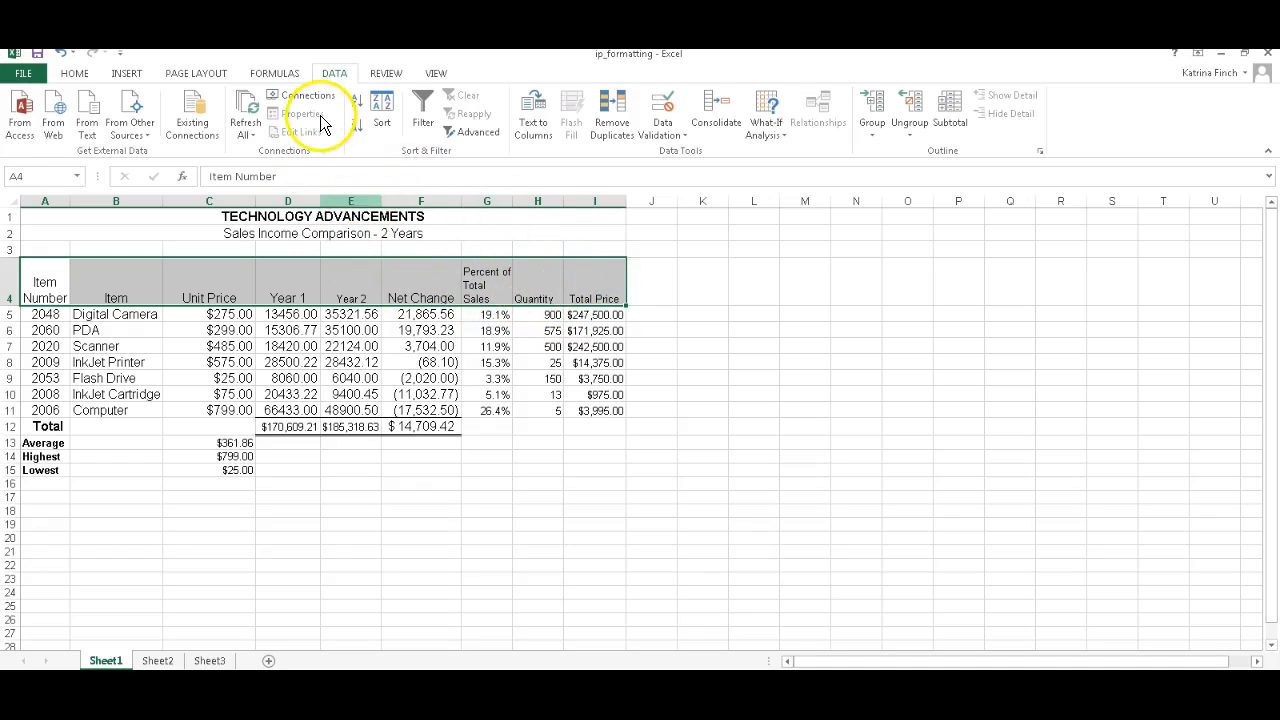
pyautogui.rightClick(435, 278)
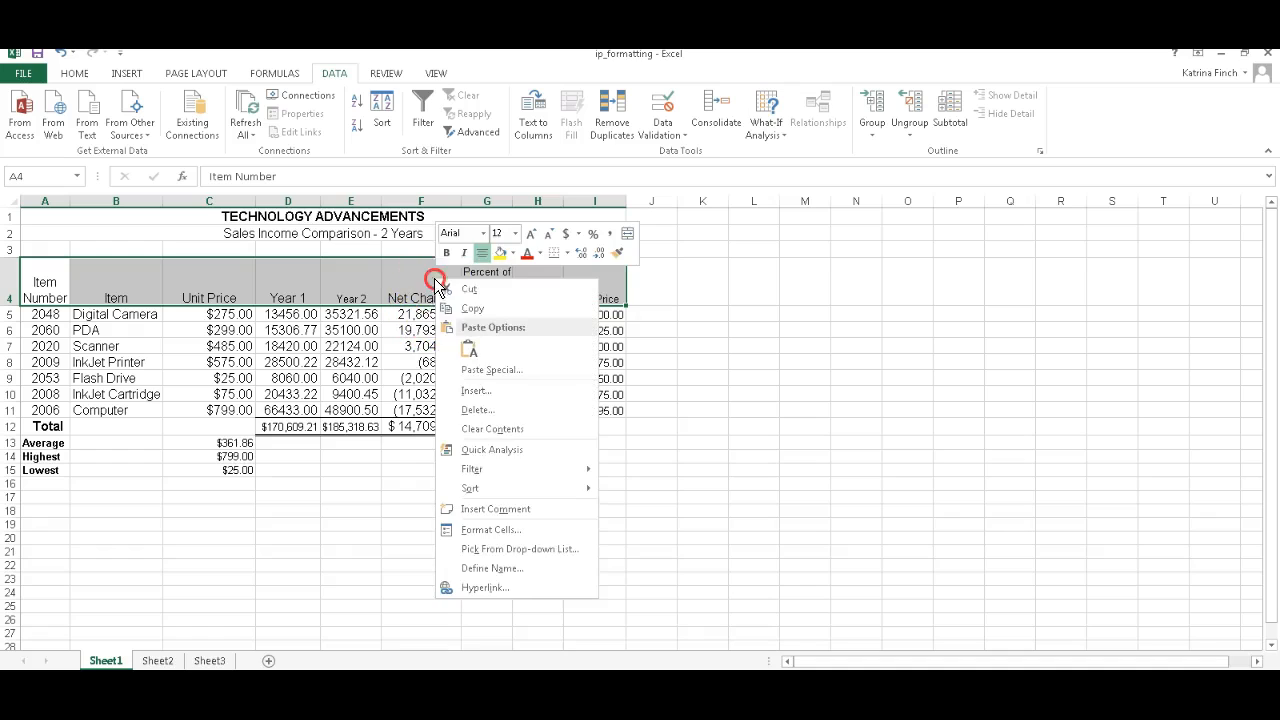
pyautogui.click(500, 529)
pyautogui.click(491, 522)
pyautogui.click(606, 667)
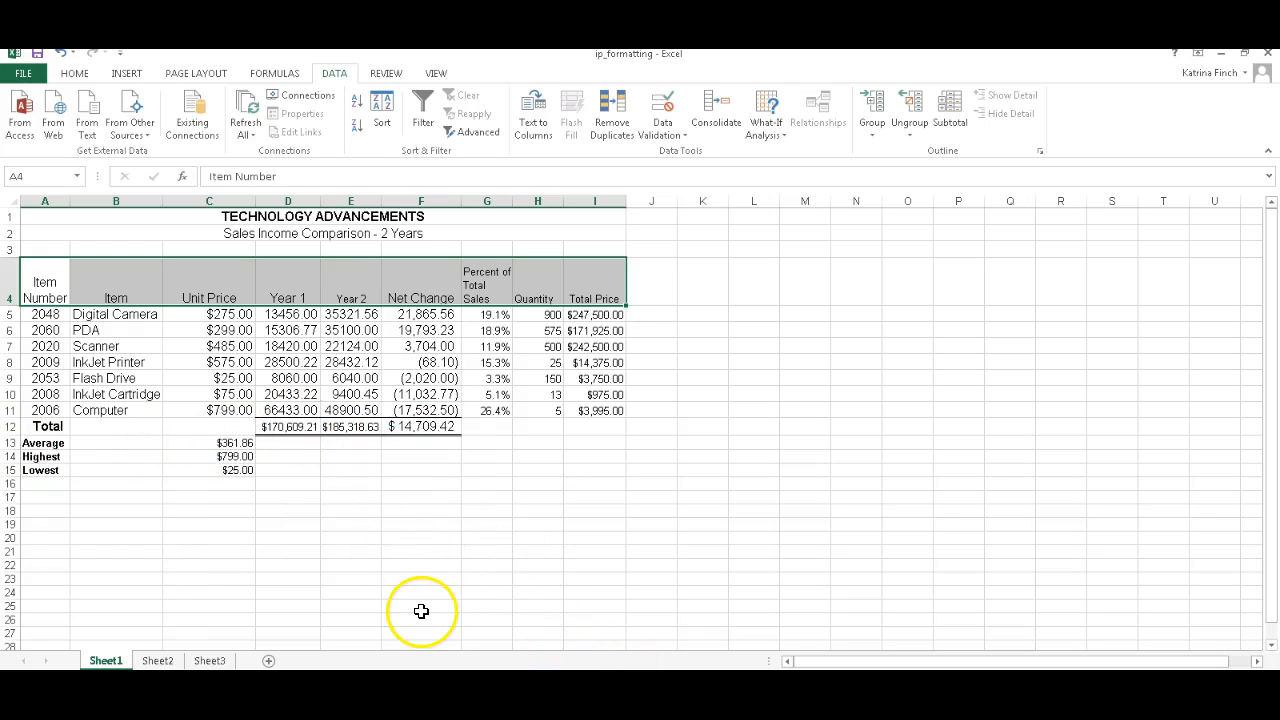
# Select the empty cell A17 below the Average, Highest and Lowest rows.
pyautogui.click(48, 496)
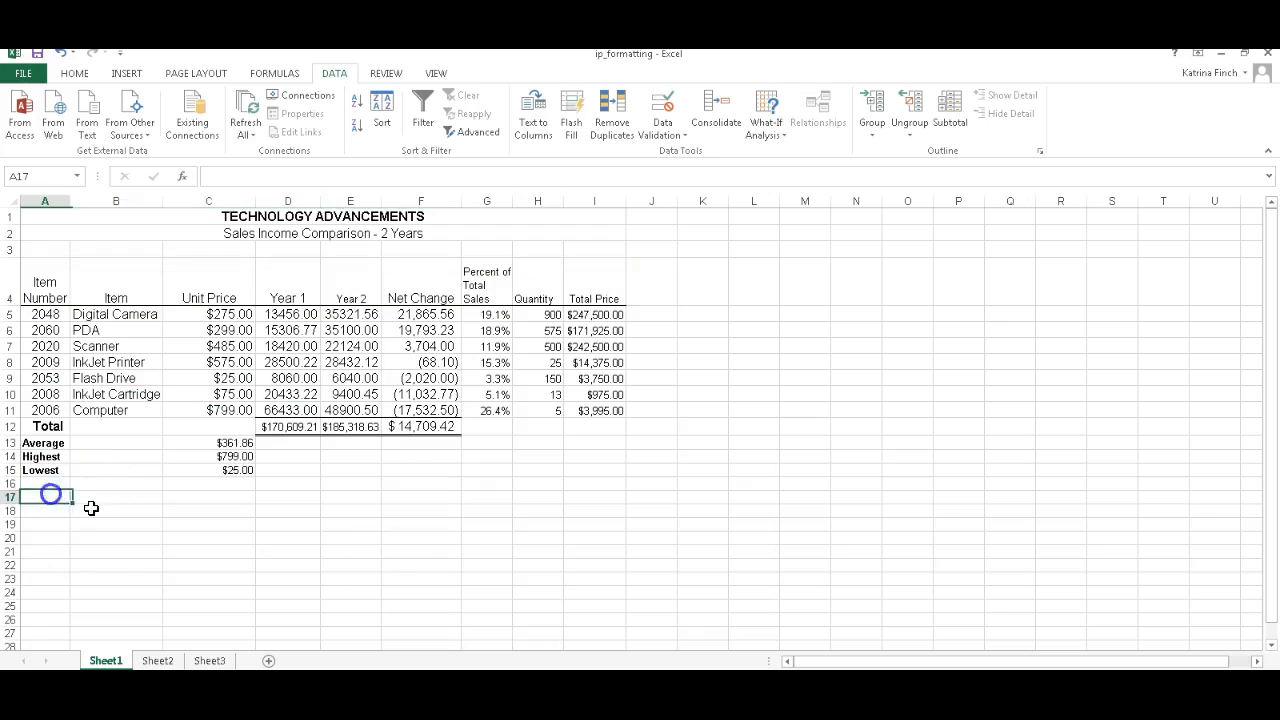